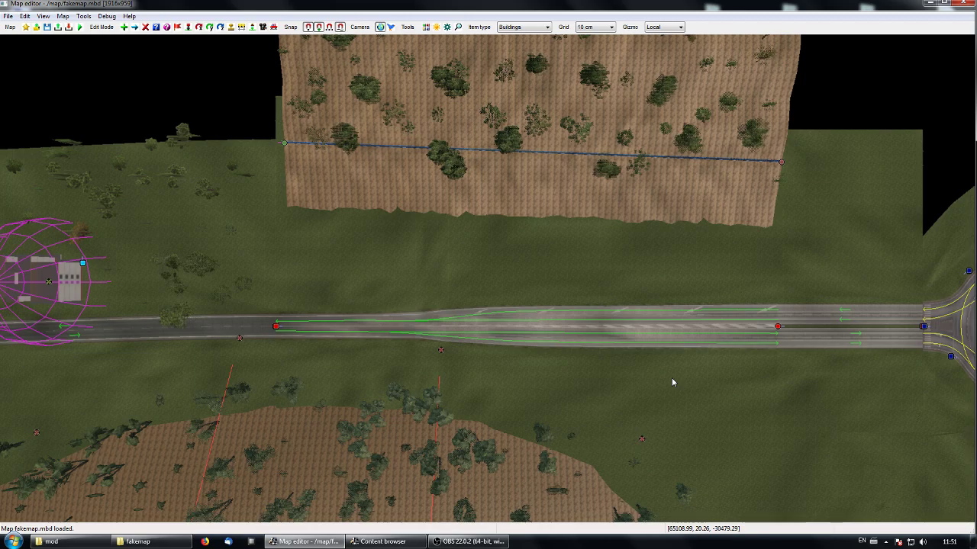
- Switch to the file explorer and go through the game's base and map folders to the fakemap folder
{"action": "left_click", "coordinate": [173, 543]}
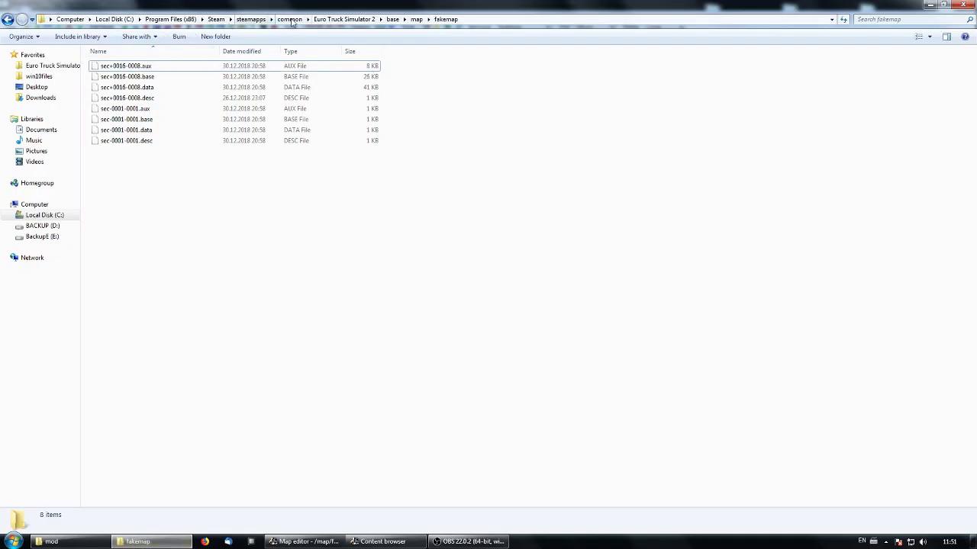
{"action": "left_click", "coordinate": [392, 19]}
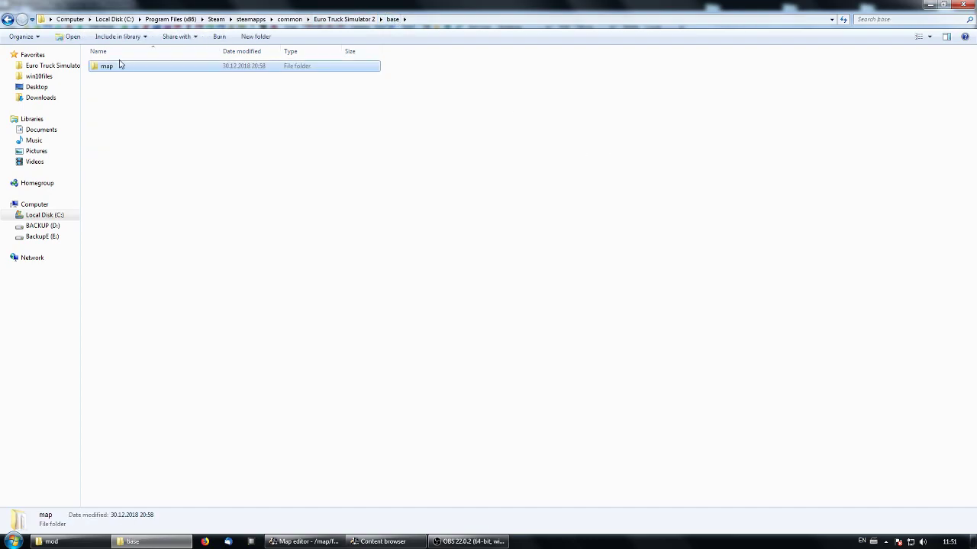
{"action": "left_click", "coordinate": [343, 19]}
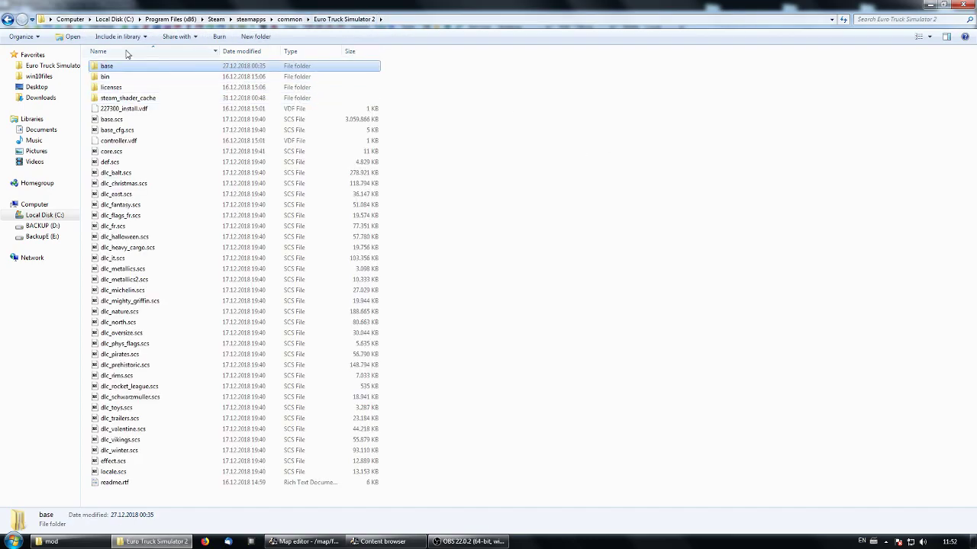
{"action": "double_click", "coordinate": [106, 66]}
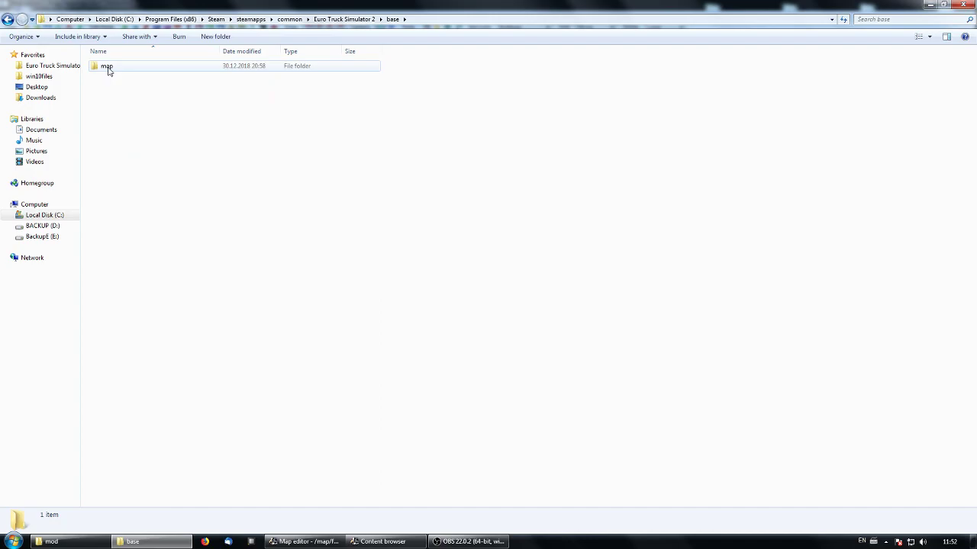
{"action": "double_click", "coordinate": [109, 69]}
{"action": "left_click", "coordinate": [125, 120]}
{"action": "double_click", "coordinate": [125, 120]}
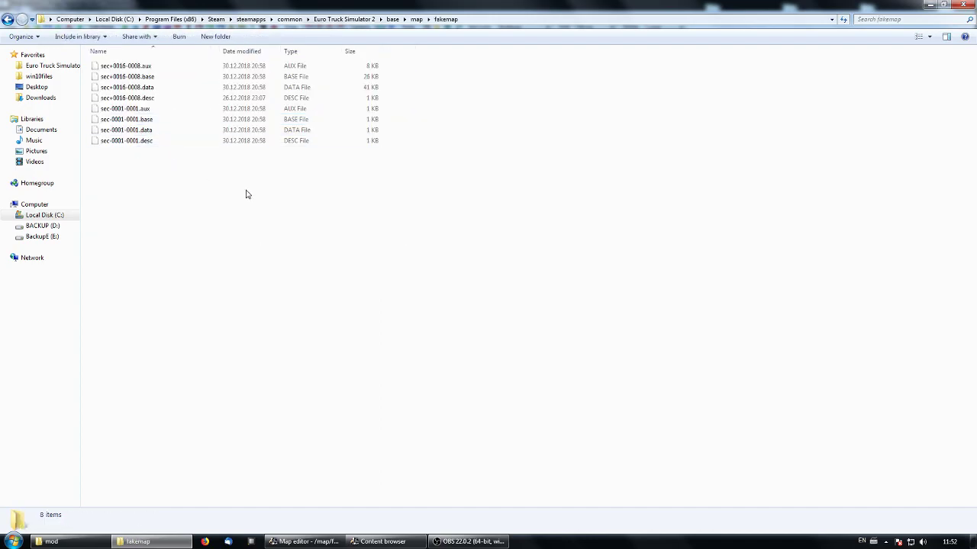
- Examine the sec+0016-0008 and sec-0001-0001 sector file groups in the fakemap folder
{"action": "left_click_drag", "start_coordinate": [118, 154], "coordinate": [149, 64]}
{"action": "left_click", "coordinate": [542, 196]}
{"action": "left_click_drag", "start_coordinate": [457, 69], "coordinate": [142, 99]}
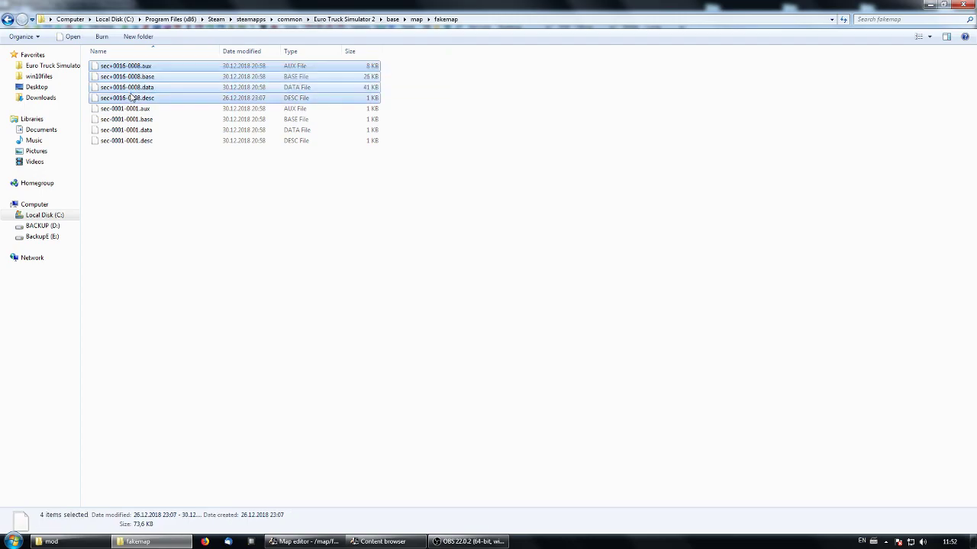
{"action": "left_click", "coordinate": [127, 158]}
{"action": "left_click_drag", "start_coordinate": [126, 157], "coordinate": [139, 115]}
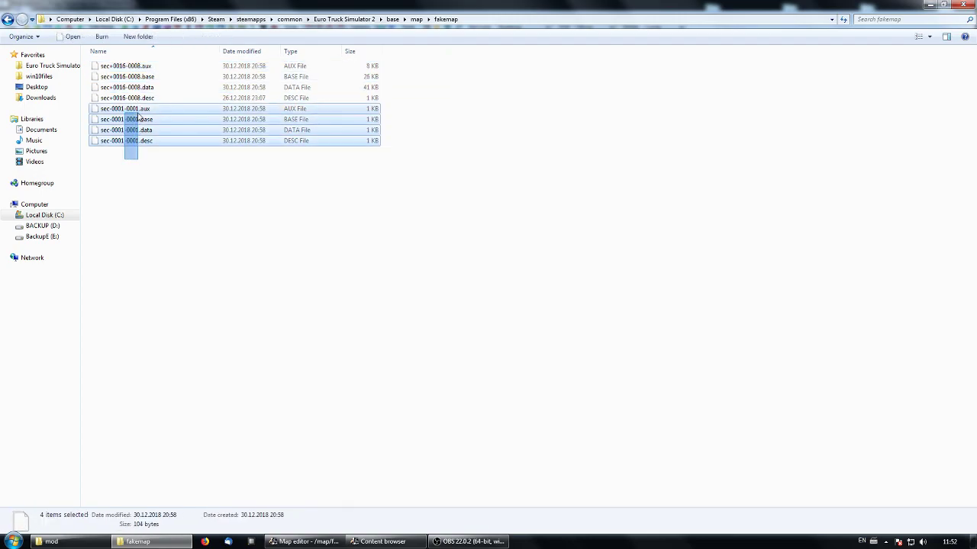
{"action": "left_click", "coordinate": [233, 233]}
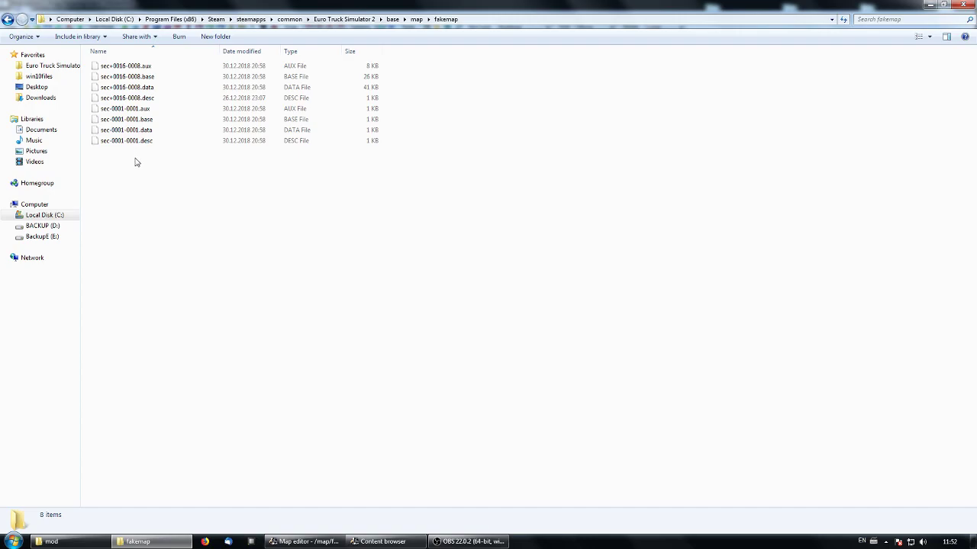
- Delete the four sec-0001-0001 sector files (.aux, .base, .data and .desc) from the fakemap folder
{"action": "left_click_drag", "start_coordinate": [128, 161], "coordinate": [99, 107]}
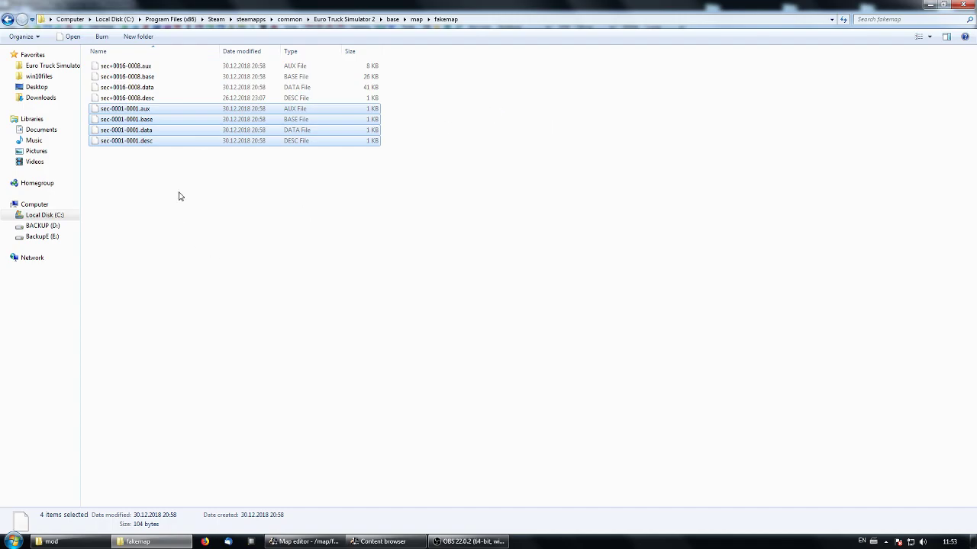
{"action": "right_click", "coordinate": [163, 141]}
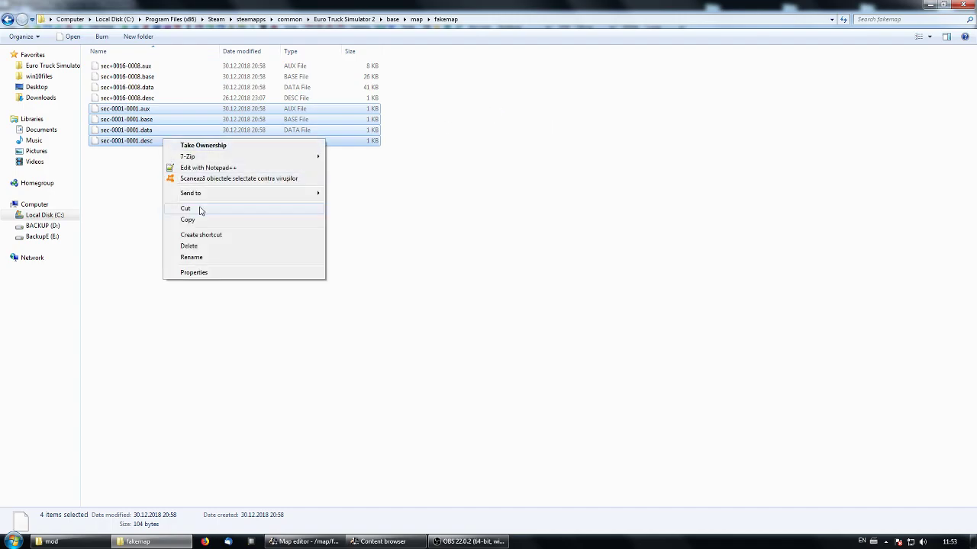
{"action": "left_click", "coordinate": [225, 249]}
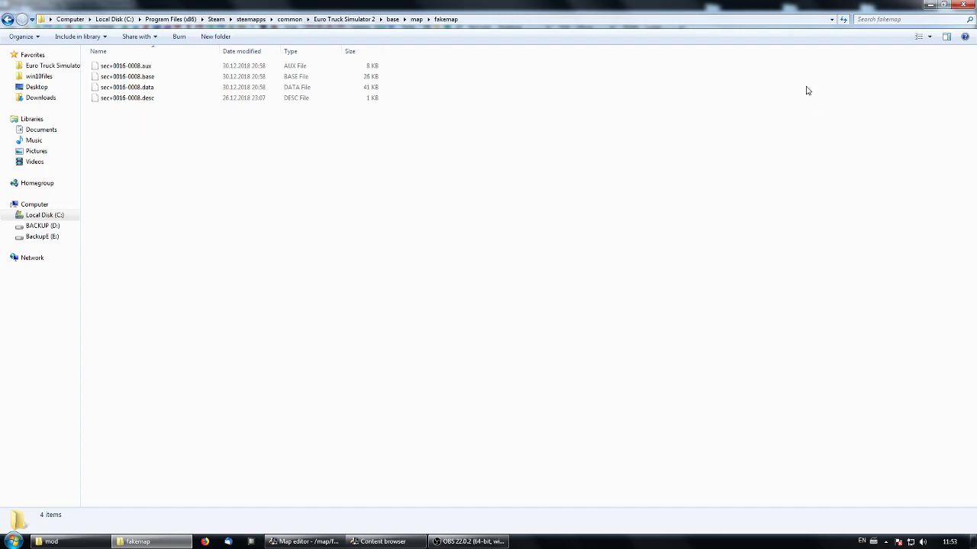
- Switch to the map editor and split the dirt terrain strip north of the road at its midpoint
{"action": "left_click", "coordinate": [328, 542]}
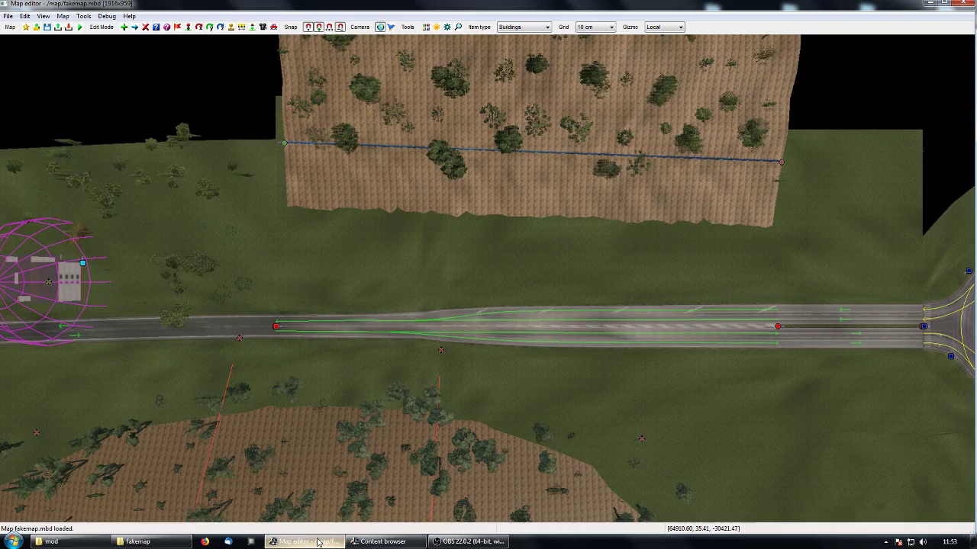
{"action": "right_click_drag", "start_coordinate": [637, 280], "coordinate": [585, 264]}
{"action": "right_click_drag", "start_coordinate": [518, 200], "coordinate": [518, 334]}
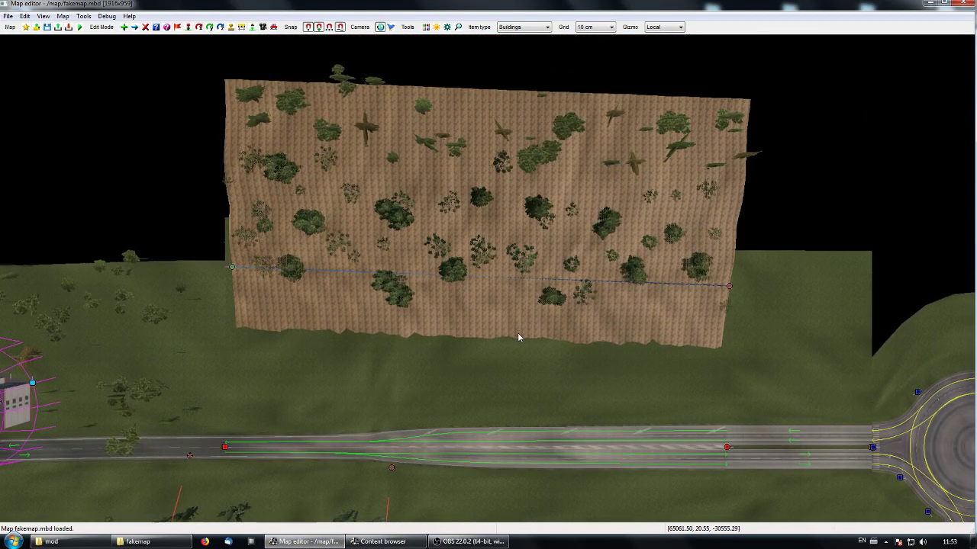
{"action": "left_click", "coordinate": [728, 286]}
- Move the dirt terrain's start and end nodes north, away from the road, bending the strip into a U shape
{"action": "right_click_drag", "start_coordinate": [363, 328], "coordinate": [366, 381]}
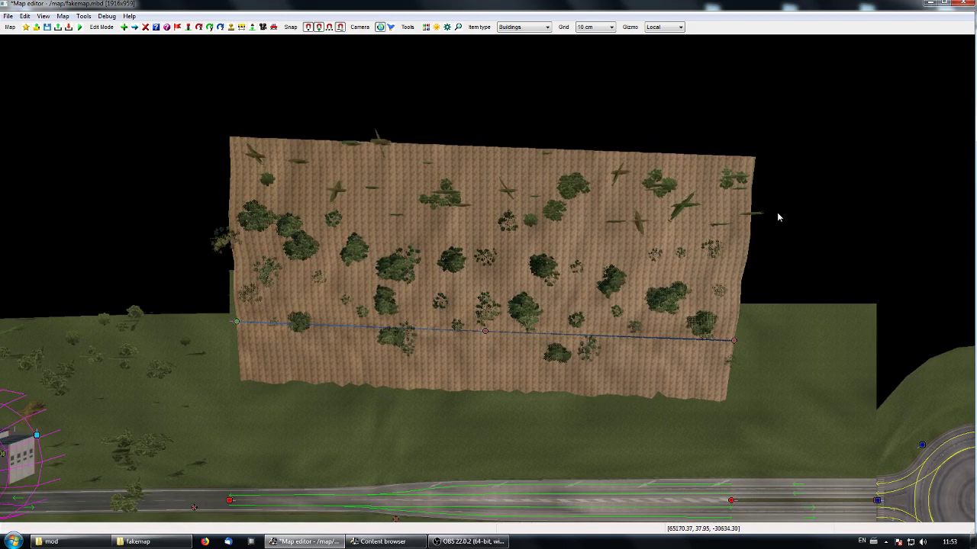
{"action": "right_click_drag", "start_coordinate": [604, 275], "coordinate": [697, 269]}
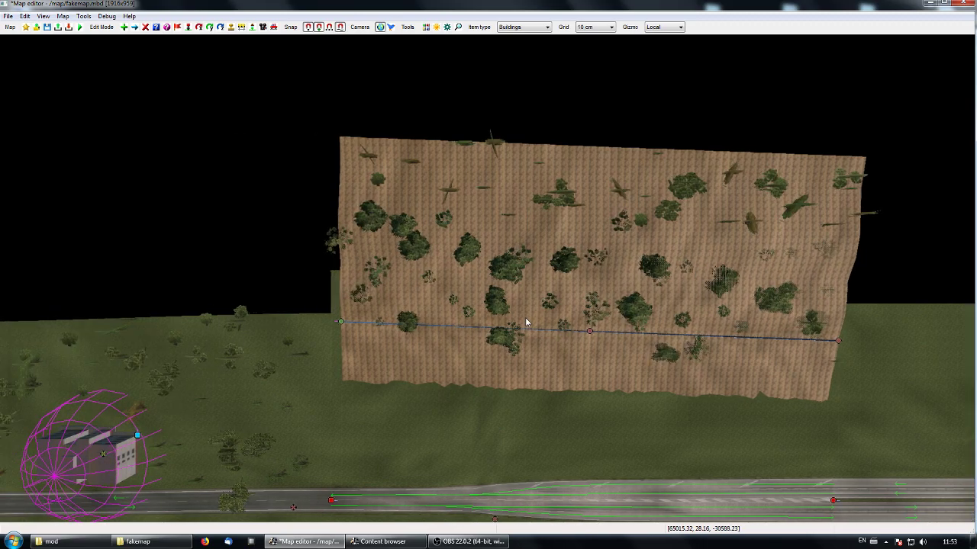
{"action": "right_click_drag", "start_coordinate": [555, 300], "coordinate": [465, 289]}
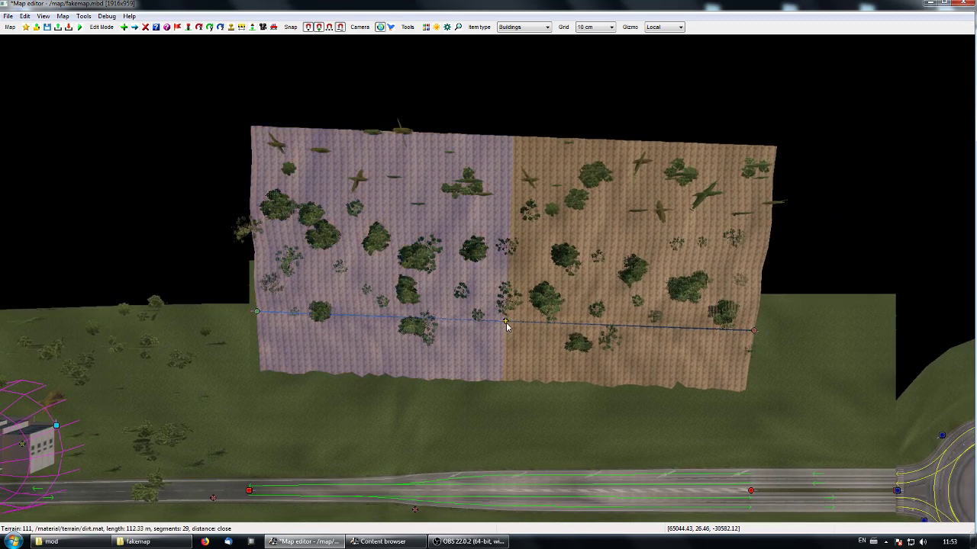
{"action": "right_click_drag", "start_coordinate": [327, 372], "coordinate": [391, 356]}
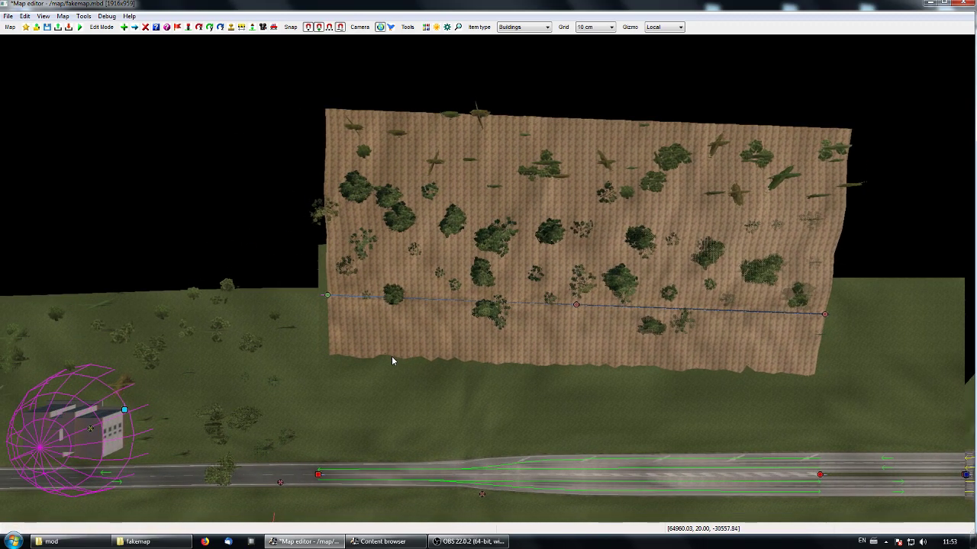
{"action": "left_click", "coordinate": [327, 296]}
{"action": "key", "text": "m"}
{"action": "left_click_drag", "start_coordinate": [330, 261], "coordinate": [408, 115]}
{"action": "right_click_drag", "start_coordinate": [713, 317], "coordinate": [542, 351]}
{"action": "left_click", "coordinate": [603, 371]}
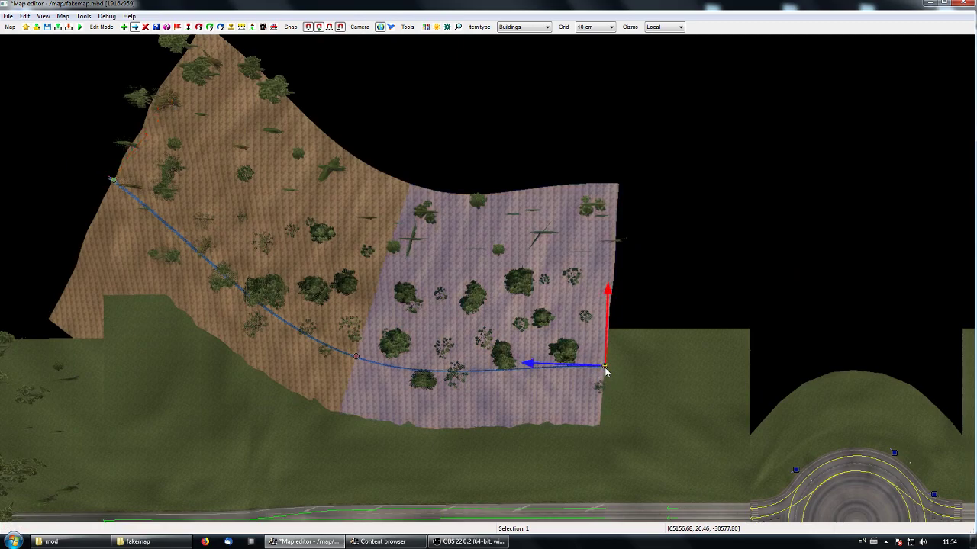
{"action": "left_click_drag", "start_coordinate": [608, 324], "coordinate": [602, 177]}
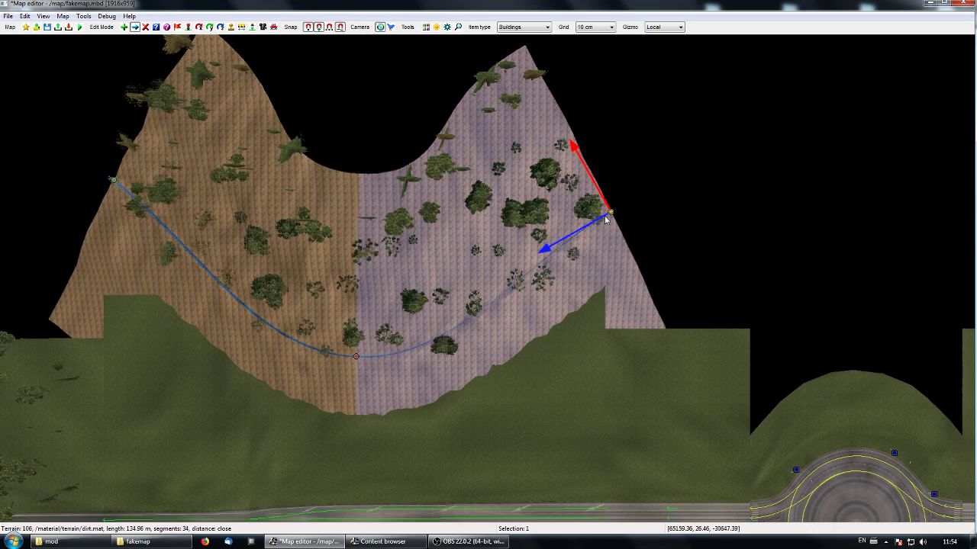
- Split the eastern dirt terrain segment at its middle and move the terrain's end node northwest
{"action": "left_click", "coordinate": [489, 305]}
{"action": "right_click_drag", "start_coordinate": [467, 331], "coordinate": [525, 474]}
{"action": "left_click", "coordinate": [669, 356]}
{"action": "left_click_drag", "start_coordinate": [654, 334], "coordinate": [590, 250]}
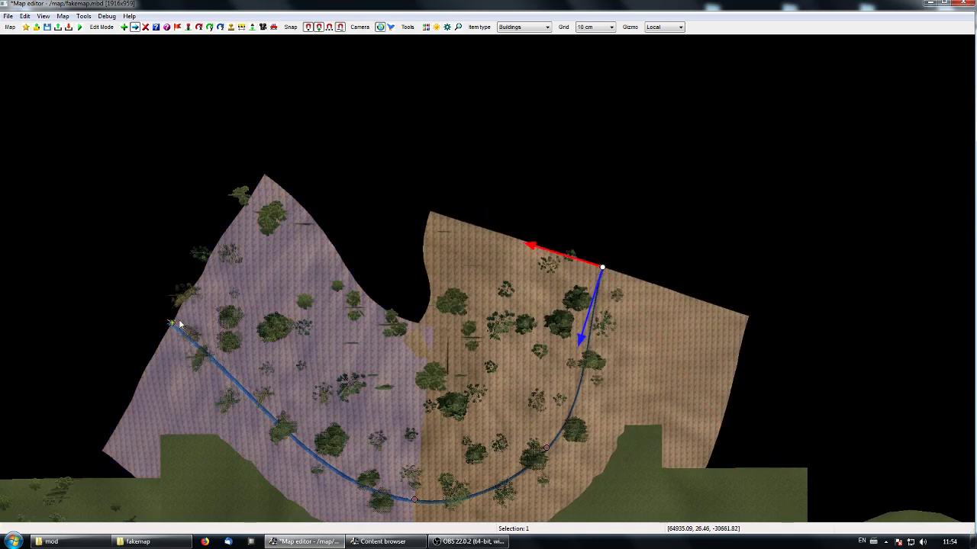
- Split the western dirt terrain segment twice, swinging its start node northeast and pulling the new node next to it west
{"action": "left_click", "coordinate": [173, 324]}
{"action": "left_click_drag", "start_coordinate": [205, 289], "coordinate": [352, 207]}
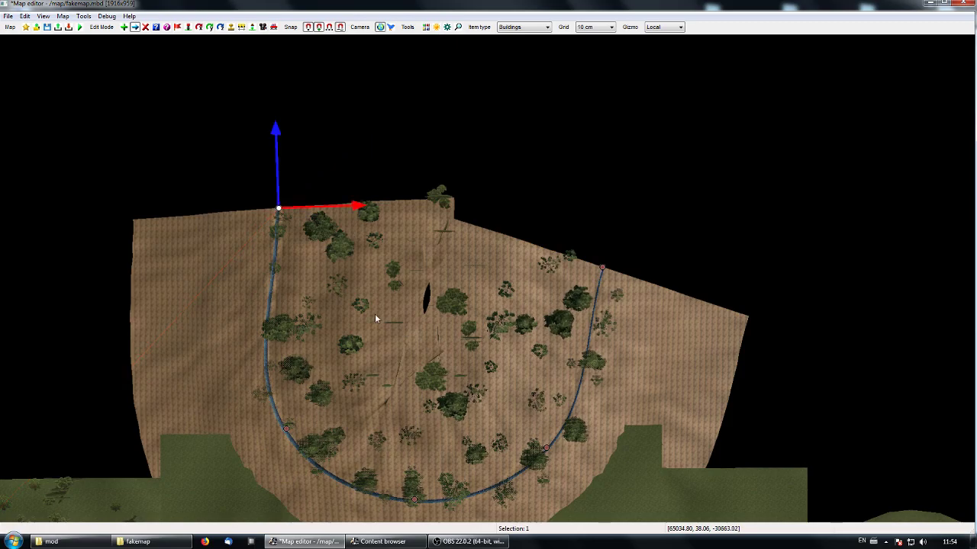
{"action": "left_click", "coordinate": [266, 323]}
{"action": "left_click_drag", "start_coordinate": [331, 322], "coordinate": [296, 318]}
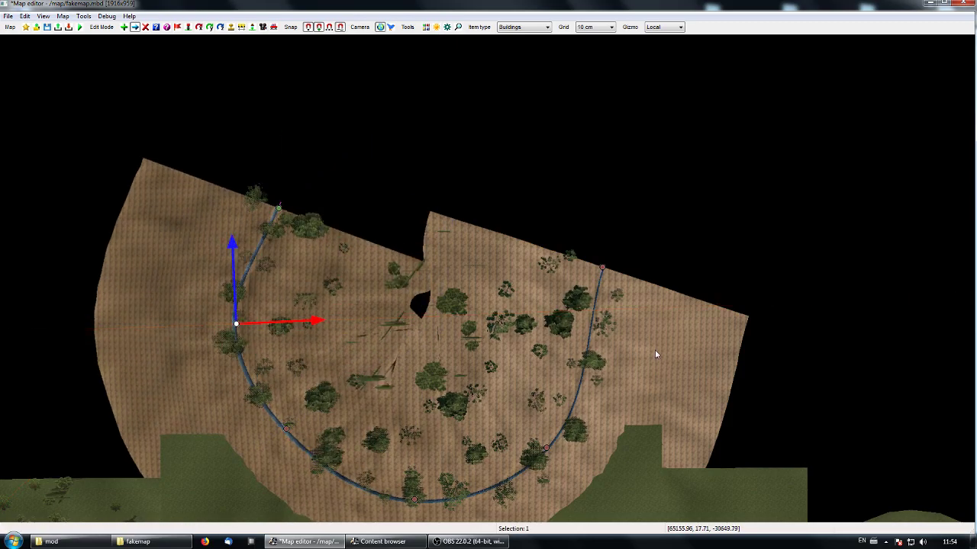
- Split the eastern end segment of the dirt terrain, pull the new node east and swing the end node northwest
{"action": "left_click", "coordinate": [583, 364]}
{"action": "left_click_drag", "start_coordinate": [525, 345], "coordinate": [582, 361]}
{"action": "left_click", "coordinate": [603, 269]}
{"action": "left_click_drag", "start_coordinate": [626, 306], "coordinate": [565, 191]}
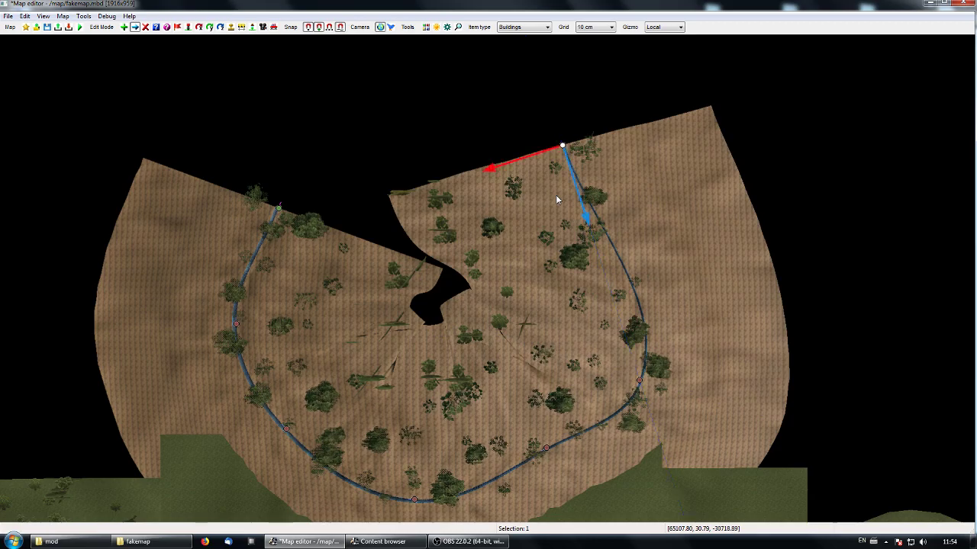
- Bring the dirt terrain's two open end nodes together and join them to close the terrain into a ring
{"action": "left_click", "coordinate": [285, 205]}
{"action": "left_click_drag", "start_coordinate": [300, 171], "coordinate": [345, 94]}
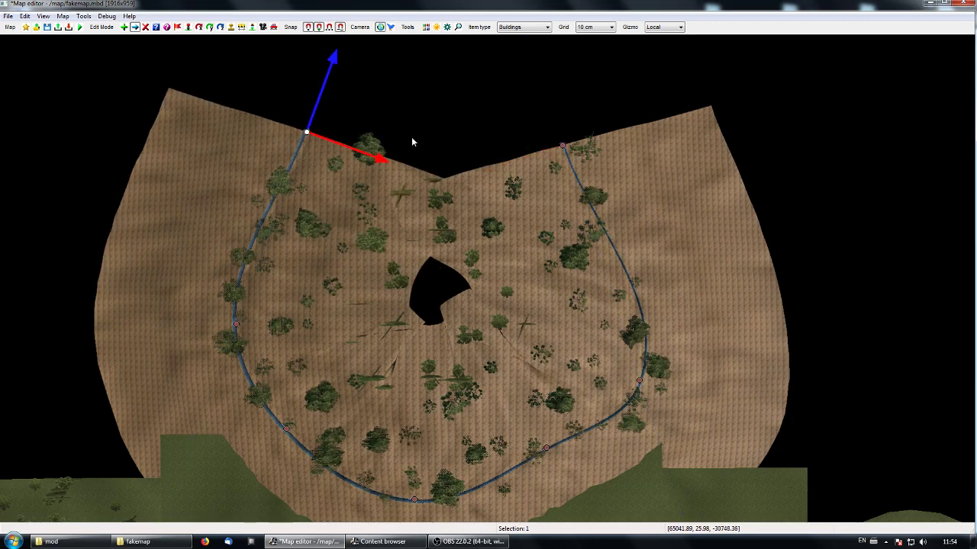
{"action": "right_click_drag", "start_coordinate": [436, 247], "coordinate": [443, 311]}
{"action": "right_click_drag", "start_coordinate": [456, 405], "coordinate": [477, 316]}
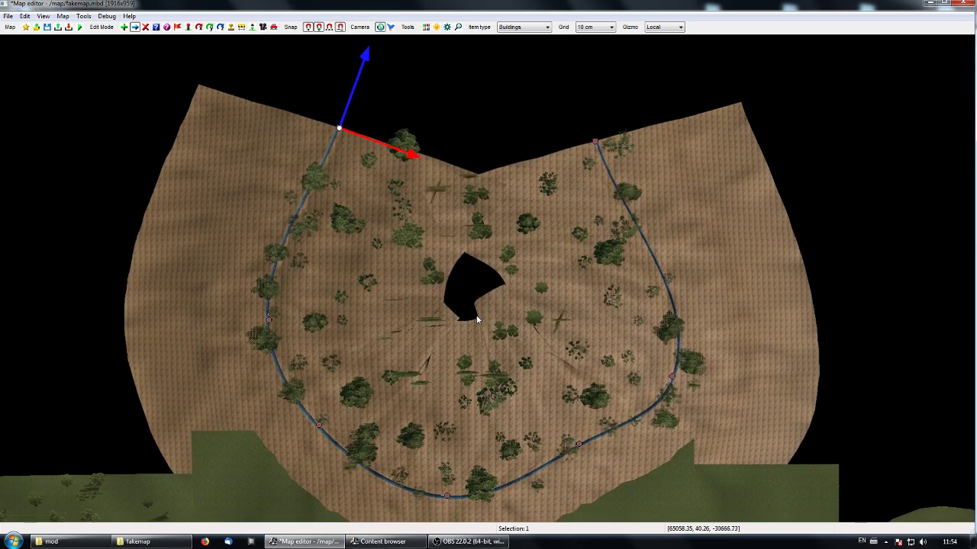
{"action": "right_click_drag", "start_coordinate": [527, 216], "coordinate": [496, 367]}
{"action": "left_click_drag", "start_coordinate": [374, 304], "coordinate": [401, 347]}
{"action": "left_click", "coordinate": [562, 294]}
{"action": "left_click", "coordinate": [440, 432]}
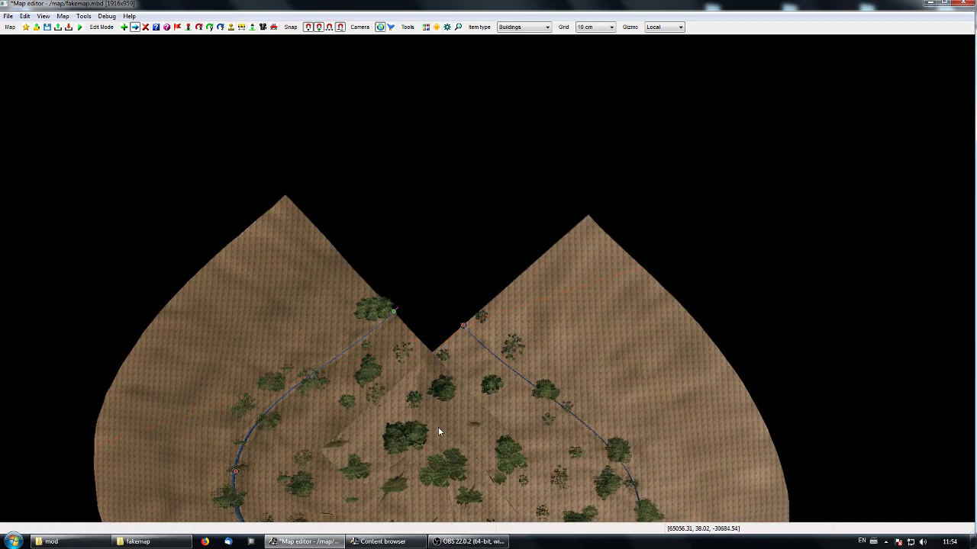
{"action": "left_click_drag", "start_coordinate": [462, 327], "coordinate": [394, 311]}
{"action": "scroll", "coordinate": [441, 386], "scroll_direction": "down", "scroll_amount": 5}
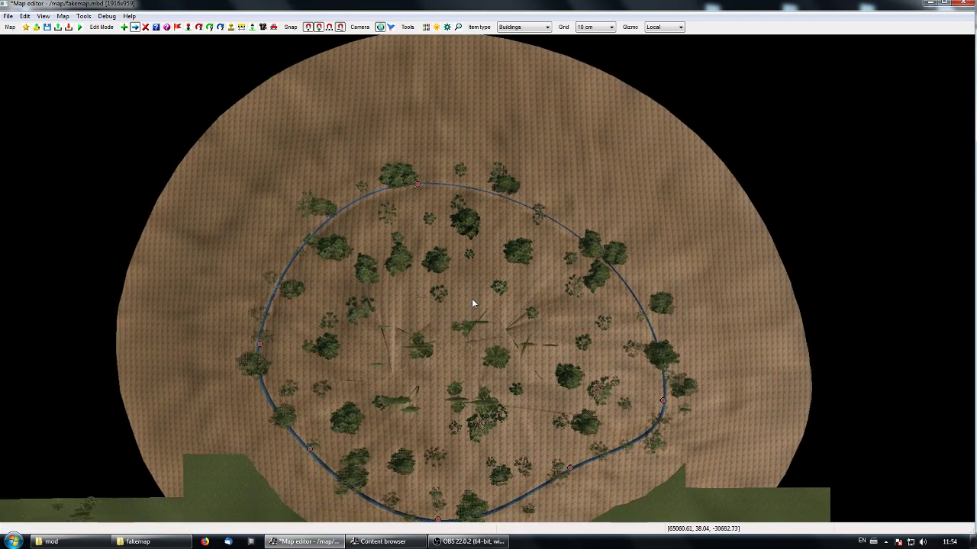
- Fly around the ring-shaped dirt terrain in the free camera to examine its slopes, trees and edges, ending in the top-down map view
{"action": "key", "text": "p"}
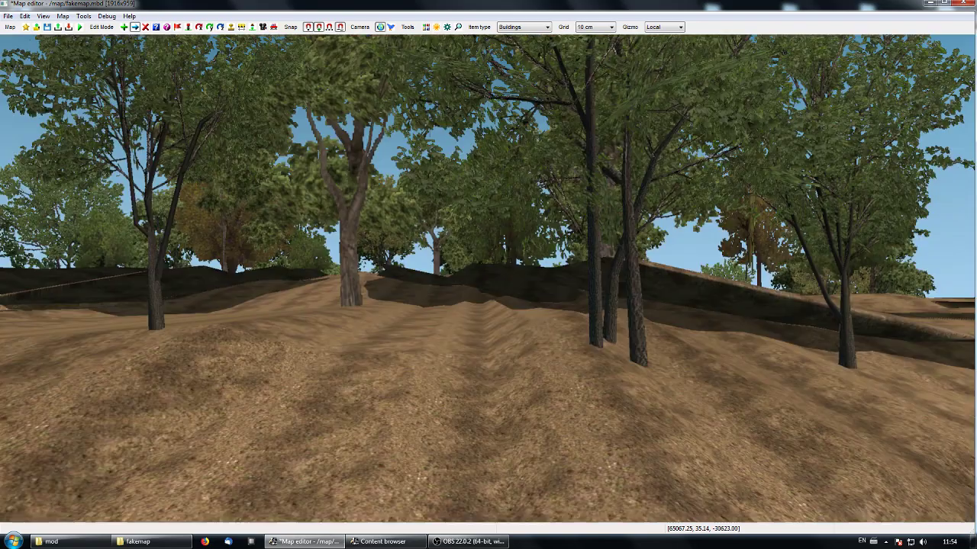
{"action": "right_click_drag", "start_coordinate": [456, 340], "coordinate": [580, 313]}
{"action": "key", "text": "KP_8"}
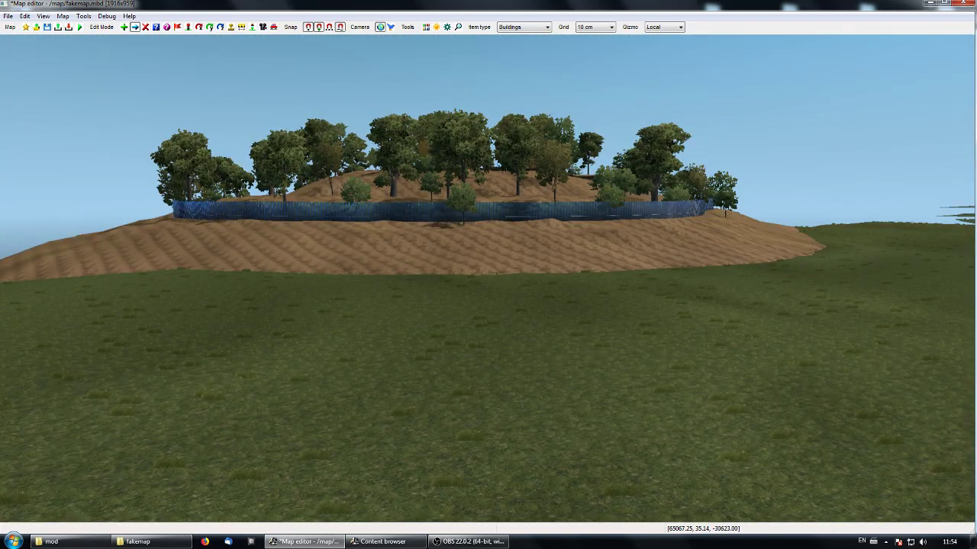
{"action": "key", "text": "KP_8"}
{"action": "key", "text": "KP_4"}
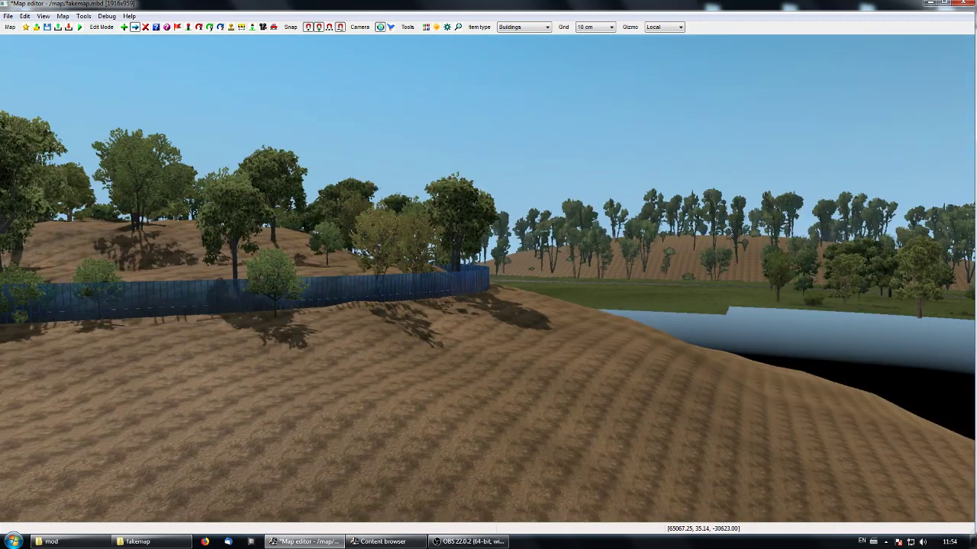
{"action": "key", "text": "KP_8"}
{"action": "key", "text": "KP_8"}
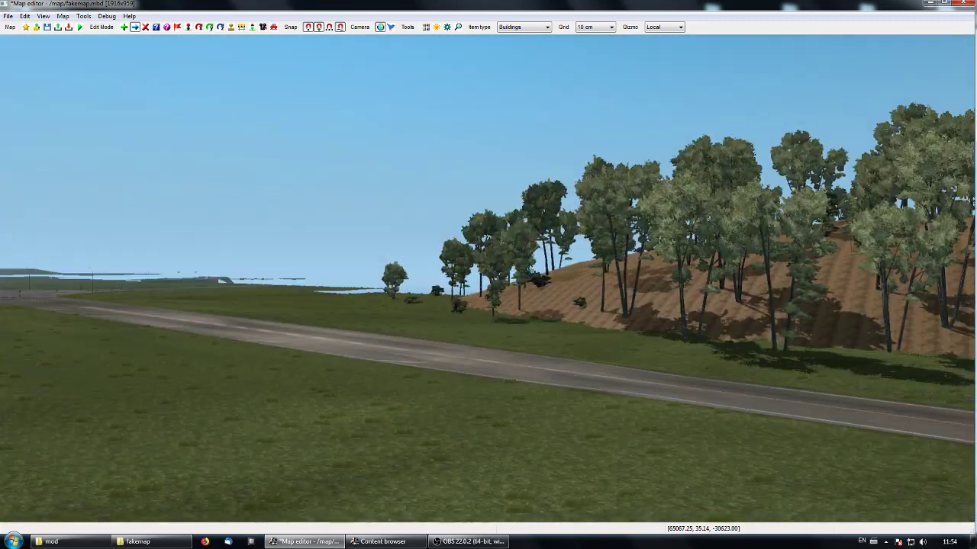
{"action": "key", "text": "KP_8"}
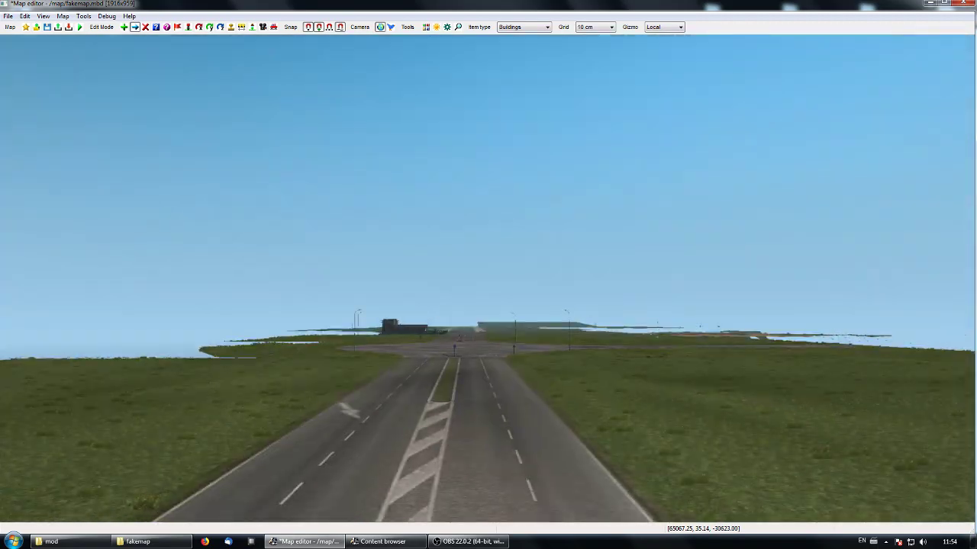
{"action": "key", "text": "KP_8"}
{"action": "right_click_drag", "start_coordinate": [487, 277], "coordinate": [696, 309]}
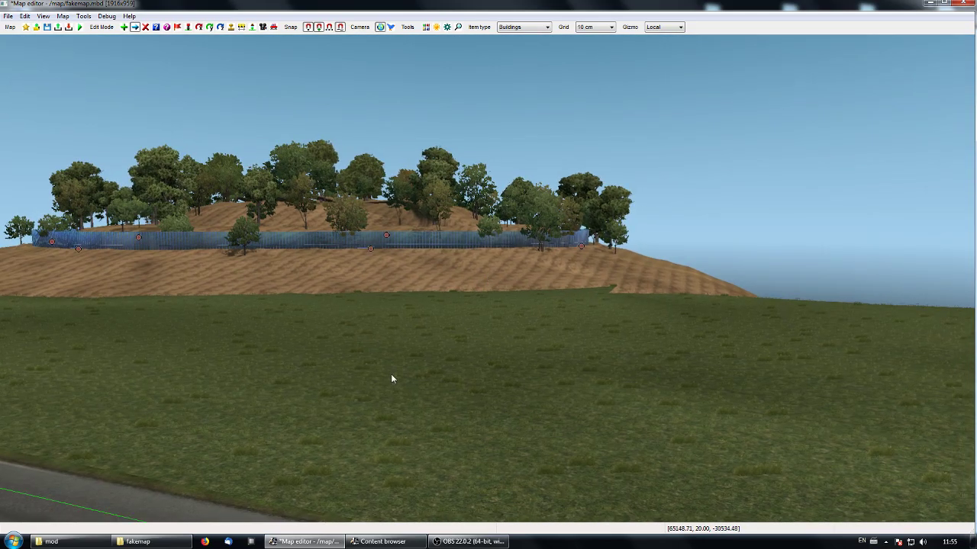
{"action": "key", "text": "p"}
- Move over to the triangular road junction and inspect its dirt ground and surroundings from above and in the free camera
{"action": "right_click_drag", "start_coordinate": [610, 442], "coordinate": [452, 367]}
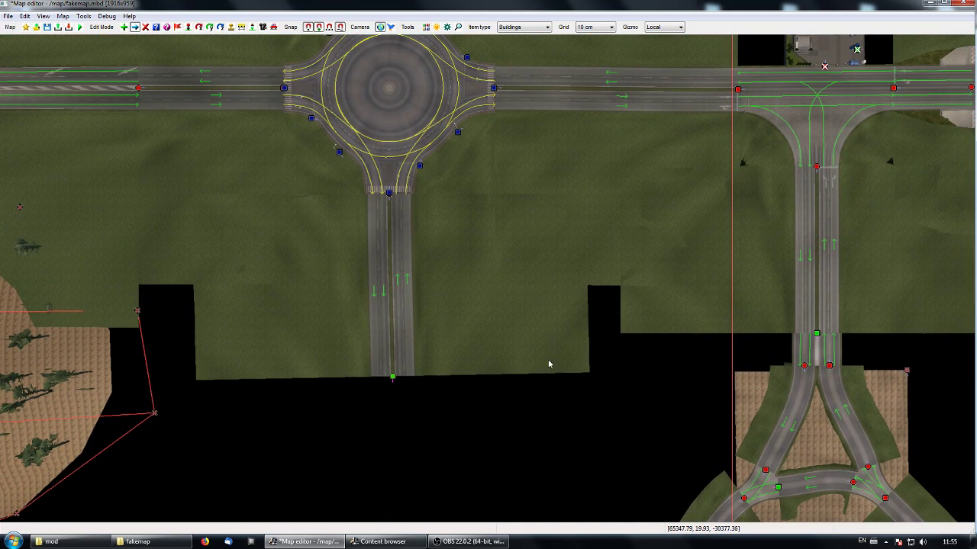
{"action": "right_click_drag", "start_coordinate": [576, 362], "coordinate": [189, 308]}
{"action": "right_click_drag", "start_coordinate": [591, 455], "coordinate": [598, 344]}
{"action": "right_click_drag", "start_coordinate": [606, 249], "coordinate": [588, 315]}
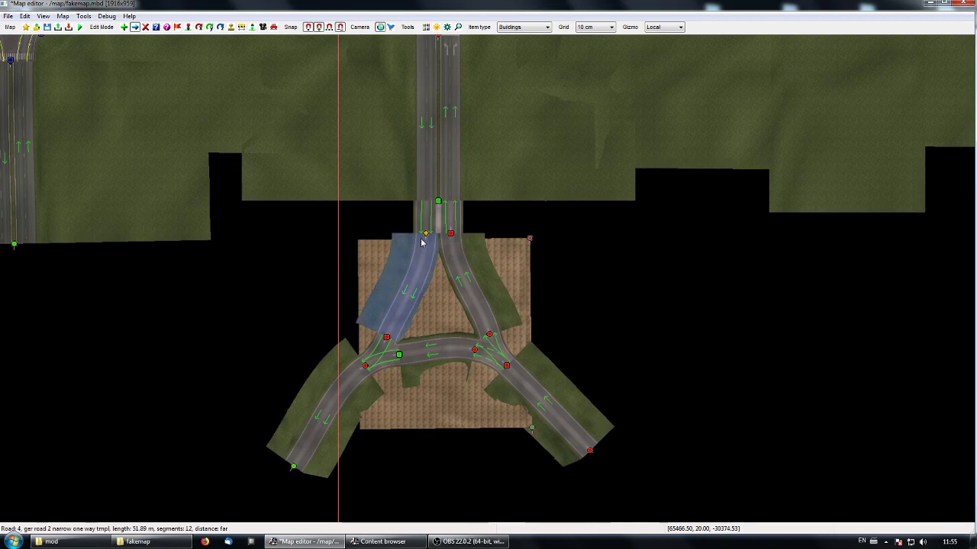
{"action": "right_click_drag", "start_coordinate": [442, 319], "coordinate": [457, 316]}
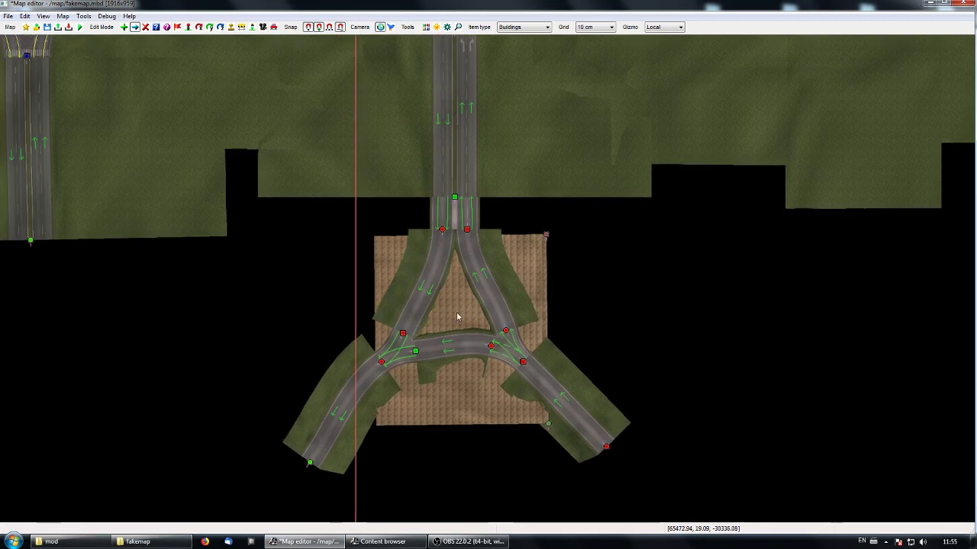
{"action": "key", "text": "p"}
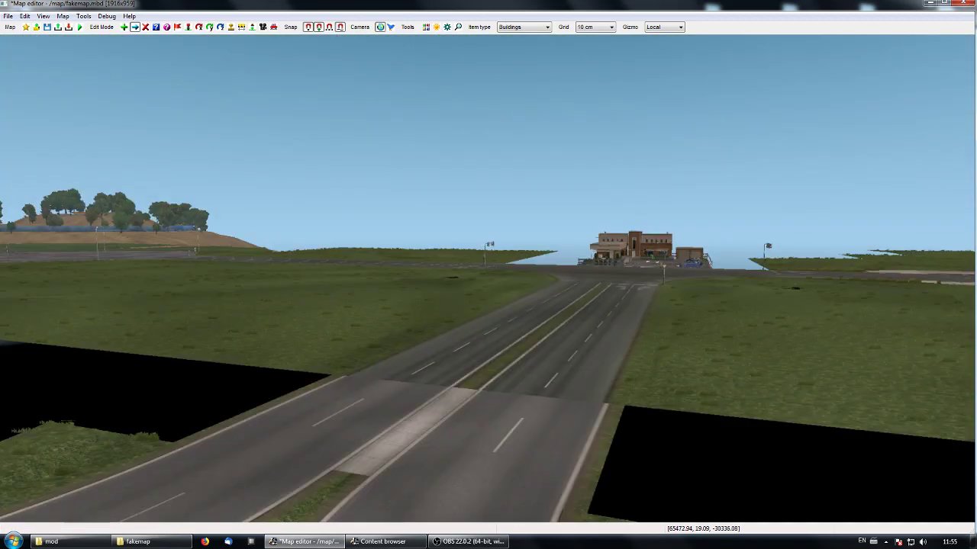
{"action": "key", "text": "KP_8"}
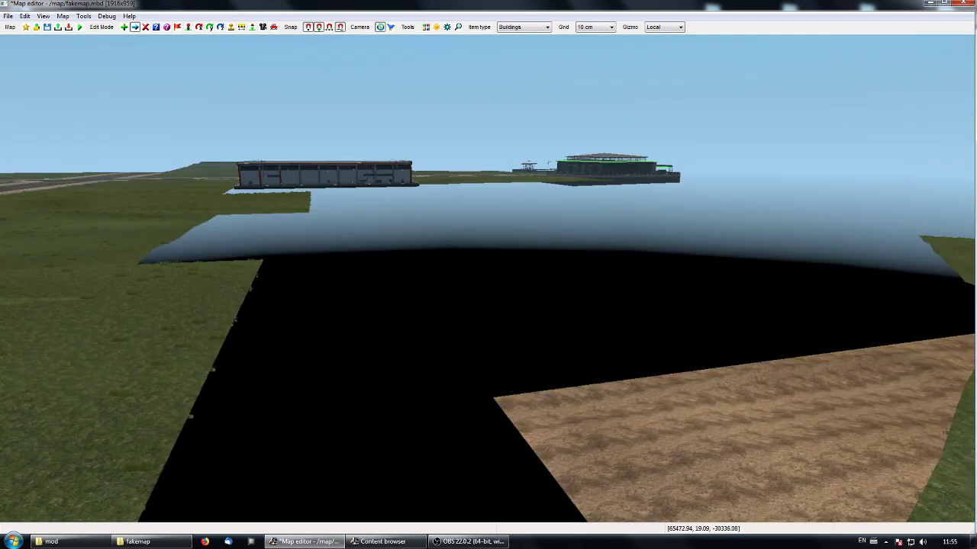
{"action": "key", "text": "KP_8"}
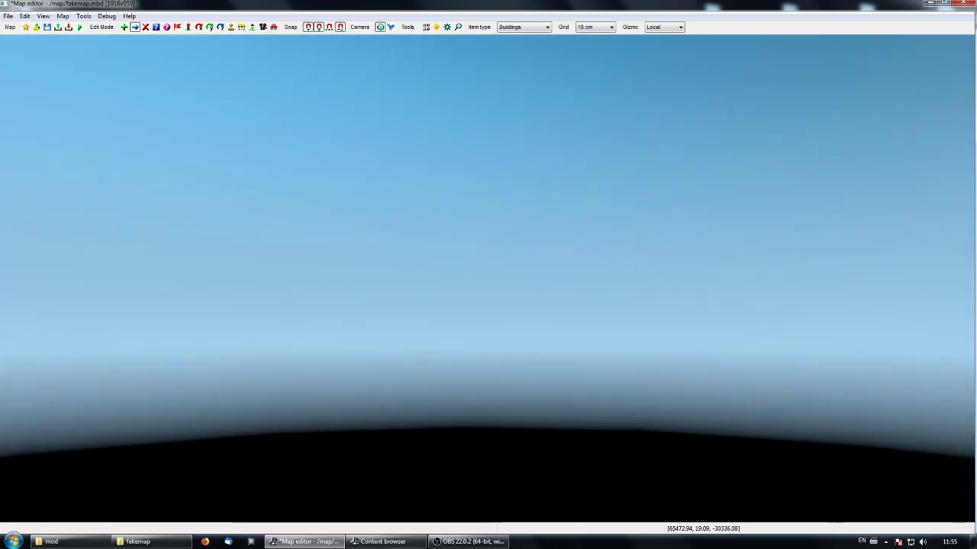
{"action": "key", "text": "KP_8"}
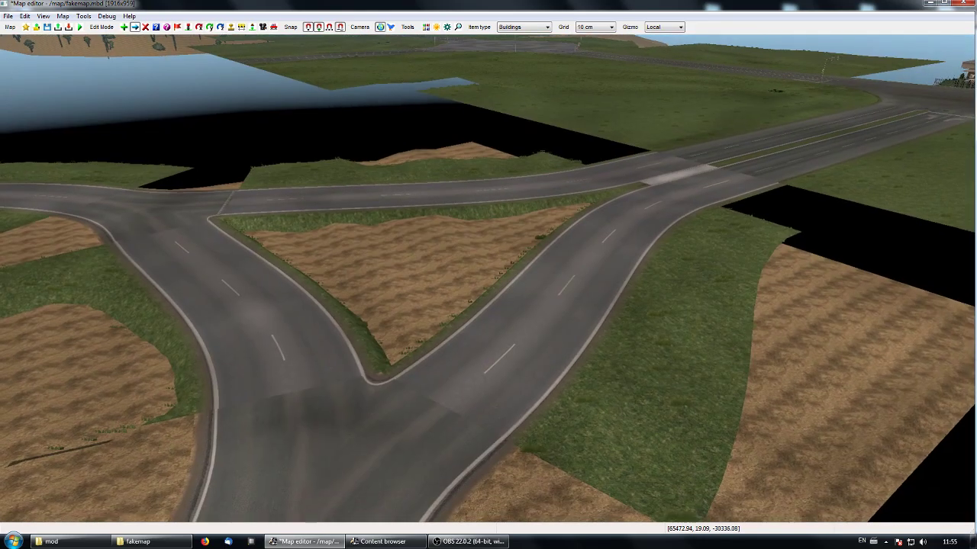
{"action": "key", "text": "p"}
- Delete the dirt Bezier patch under the triangular junction and place a new dirt Bezier patch just east of it
{"action": "right_click_drag", "start_coordinate": [503, 222], "coordinate": [512, 318]}
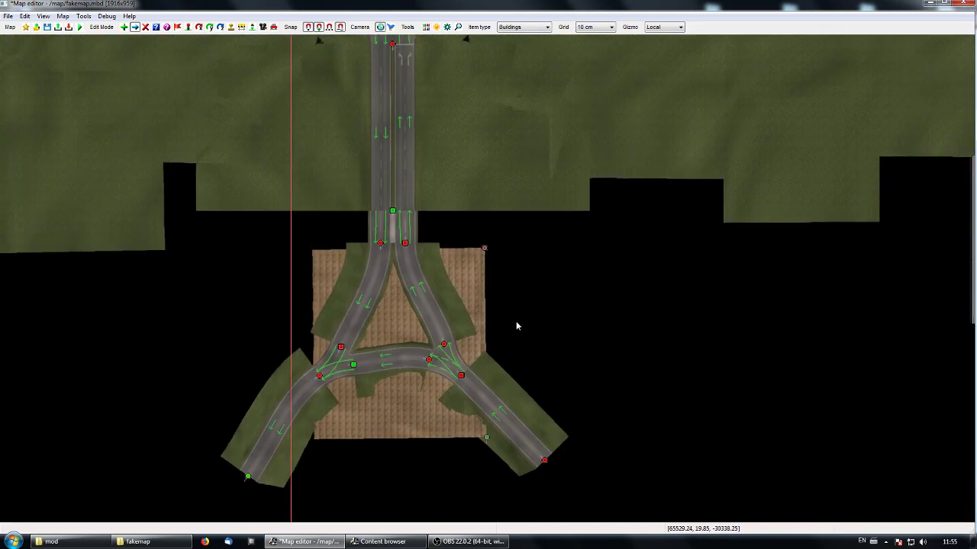
{"action": "key", "text": "Delete"}
{"action": "left_click", "coordinate": [483, 248]}
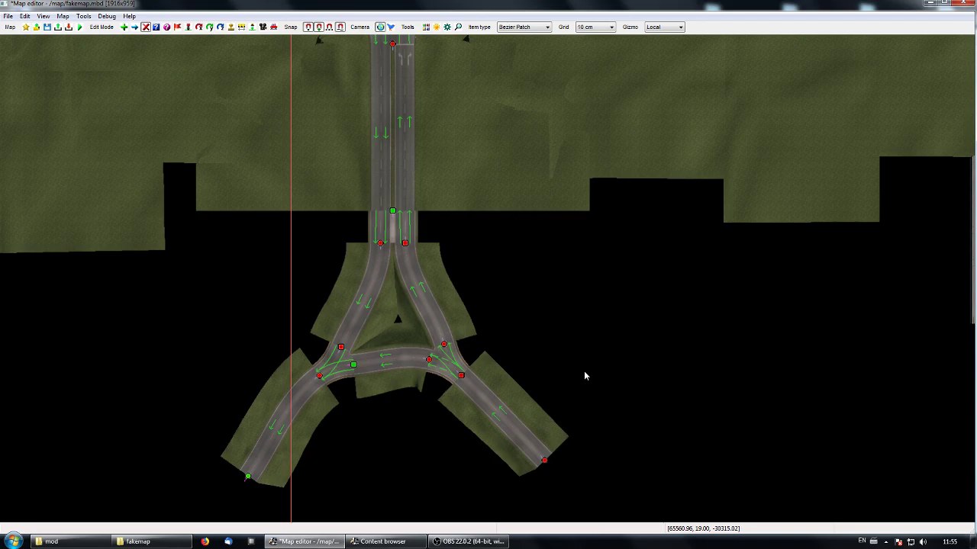
{"action": "left_click", "coordinate": [518, 314]}
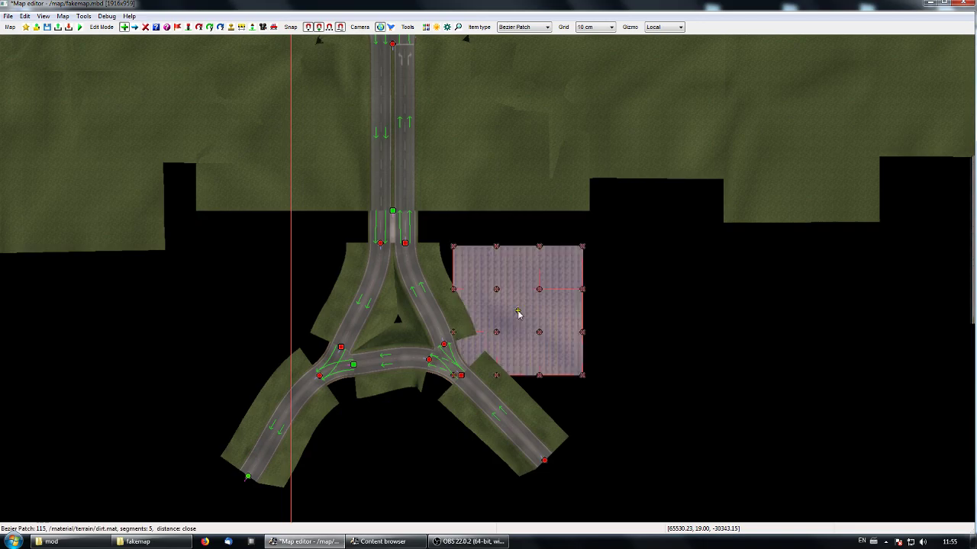
- Move the new dirt Bezier patch about 58 m west so it fills the centre of the triangular junction
{"action": "right_click_drag", "start_coordinate": [612, 340], "coordinate": [606, 342]}
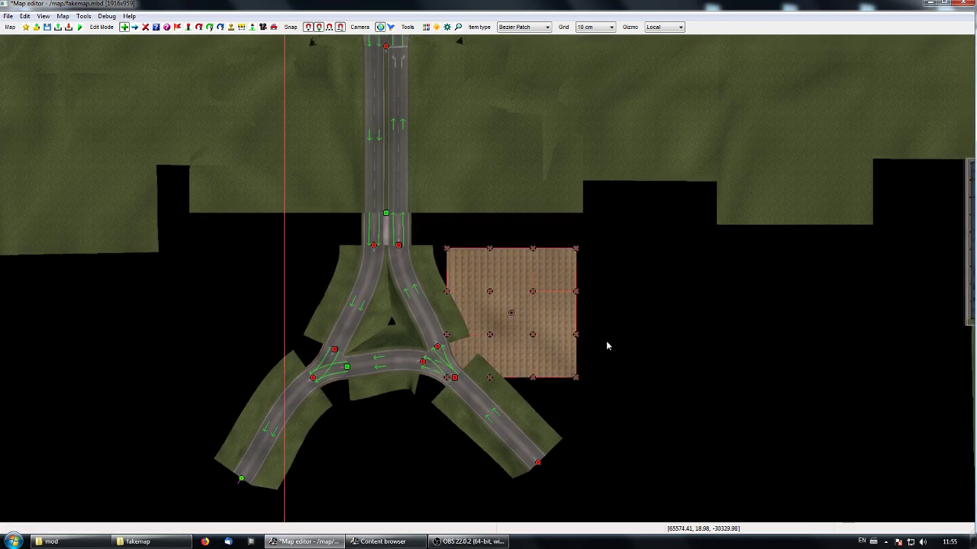
{"action": "key", "text": "m"}
{"action": "left_click", "coordinate": [512, 321]}
{"action": "left_click_drag", "start_coordinate": [566, 312], "coordinate": [441, 316]}
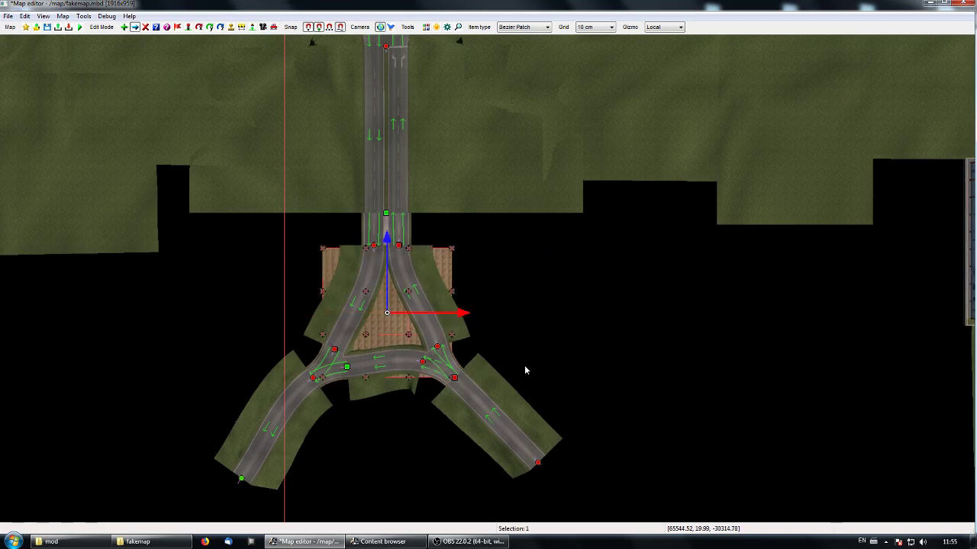
{"action": "right_click_drag", "start_coordinate": [567, 370], "coordinate": [609, 352]}
{"action": "left_click", "coordinate": [610, 355]}
- Examine in the free camera how the dirt Bezier patch meets the junction's roads and grass verges
{"action": "key", "text": "space"}
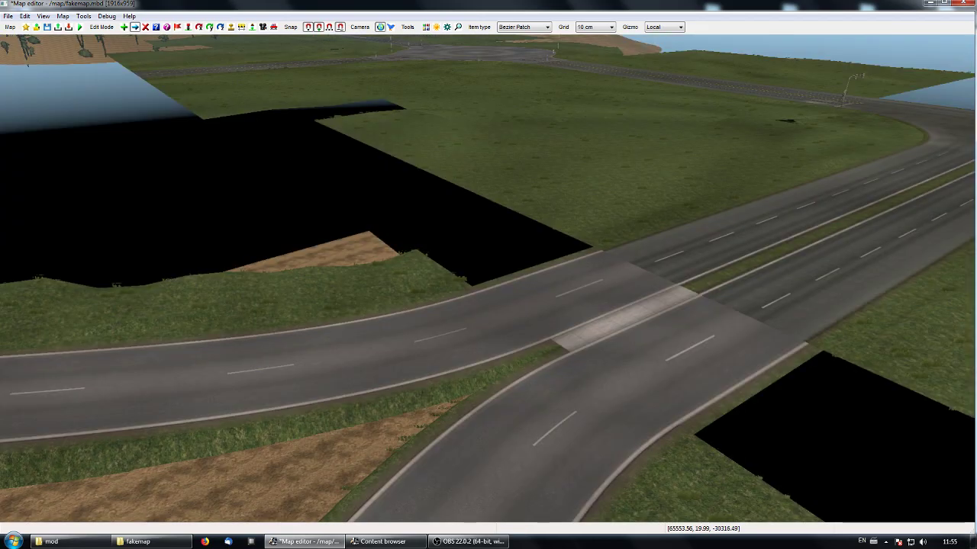
{"action": "key", "text": "KP_8"}
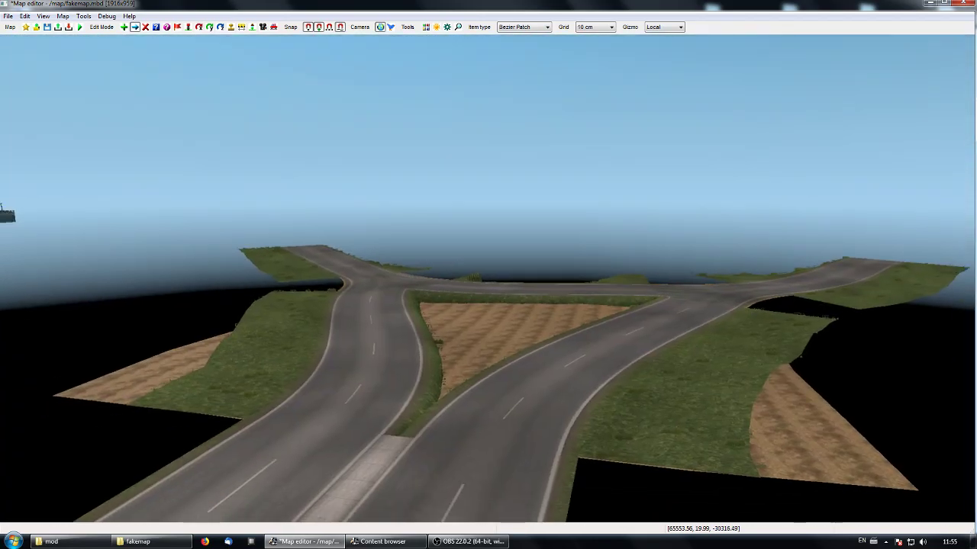
{"action": "key", "text": "space"}
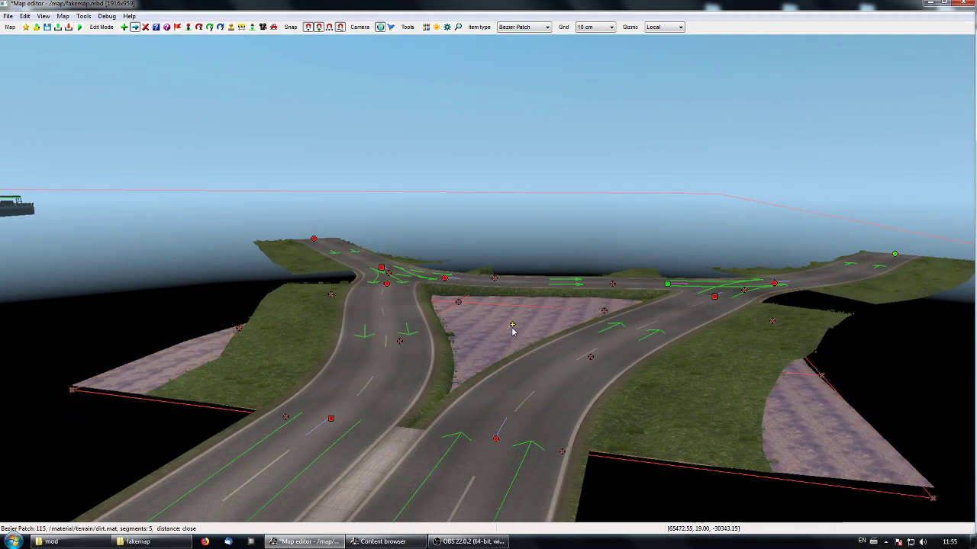
{"action": "key", "text": "space"}
{"action": "key", "text": "space"}
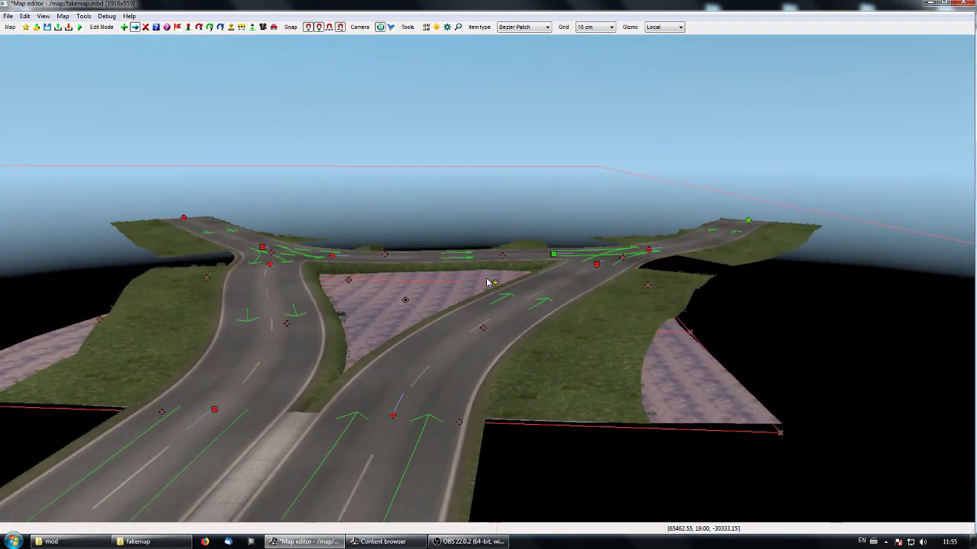
{"action": "middle_click_drag", "start_coordinate": [488, 283], "coordinate": [401, 286]}
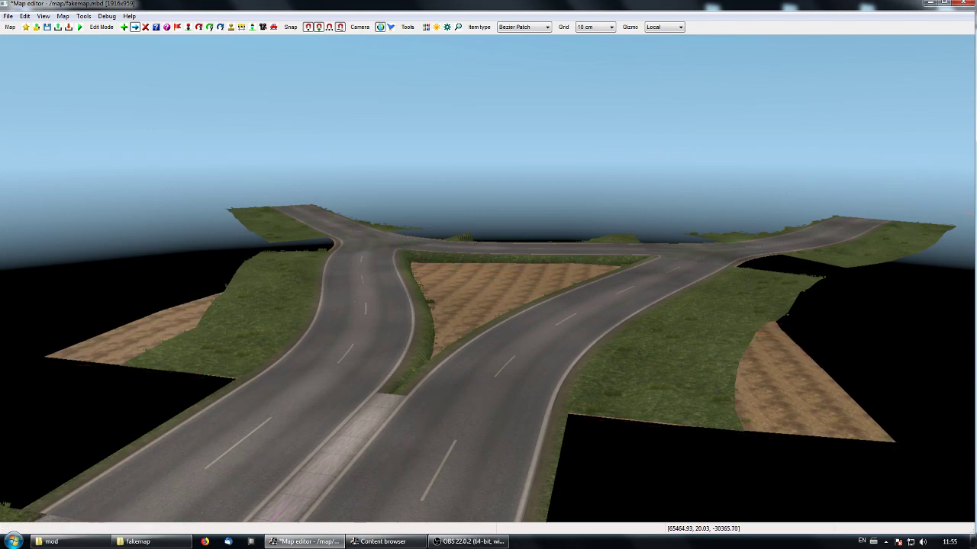
{"action": "middle_click_drag", "start_coordinate": [495, 292], "coordinate": [488, 283]}
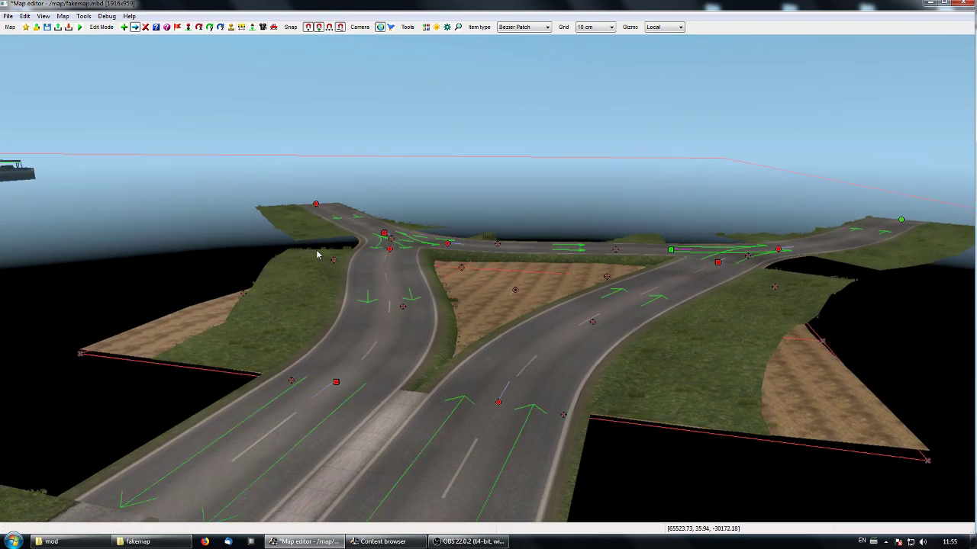
{"action": "middle_click_drag", "start_coordinate": [630, 338], "coordinate": [488, 273]}
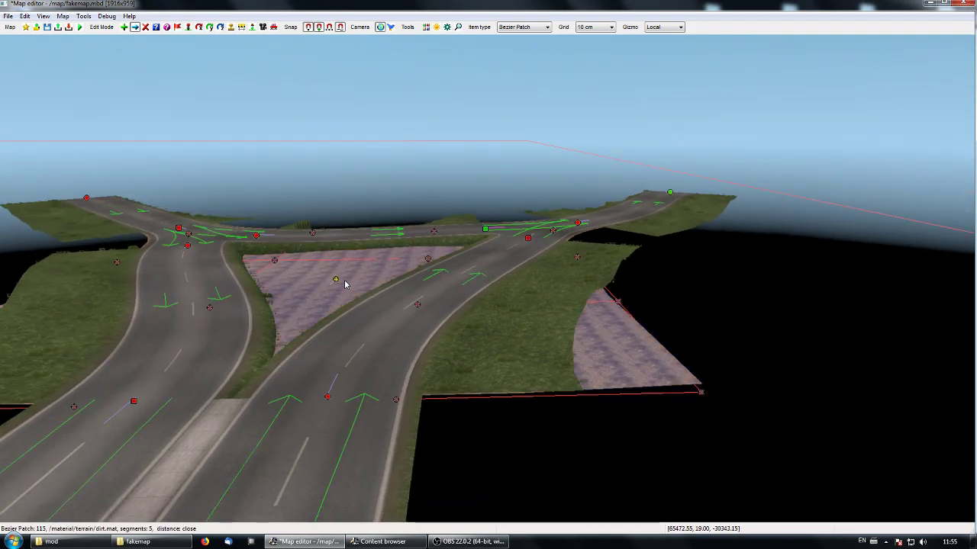
{"action": "middle_click_drag", "start_coordinate": [388, 344], "coordinate": [549, 259]}
- Temporarily display collisions to examine the collision geometry of the tree-covered dirt hill, its ring-shaped barrier and the nearby grass terrain
{"action": "key", "text": "f"}
{"action": "key", "text": "f"}
{"action": "key", "text": "Up"}
{"action": "mouse_move", "coordinate": [488, 275]}
{"action": "middle_mouse_down"}
{"action": "mouse_move", "coordinate": [595, 275]}
{"action": "mouse_move", "coordinate": [488, 274]}
{"action": "mouse_move", "coordinate": [506, 292]}
{"action": "mouse_move", "coordinate": [487, 277]}
{"action": "middle_mouse_up"}
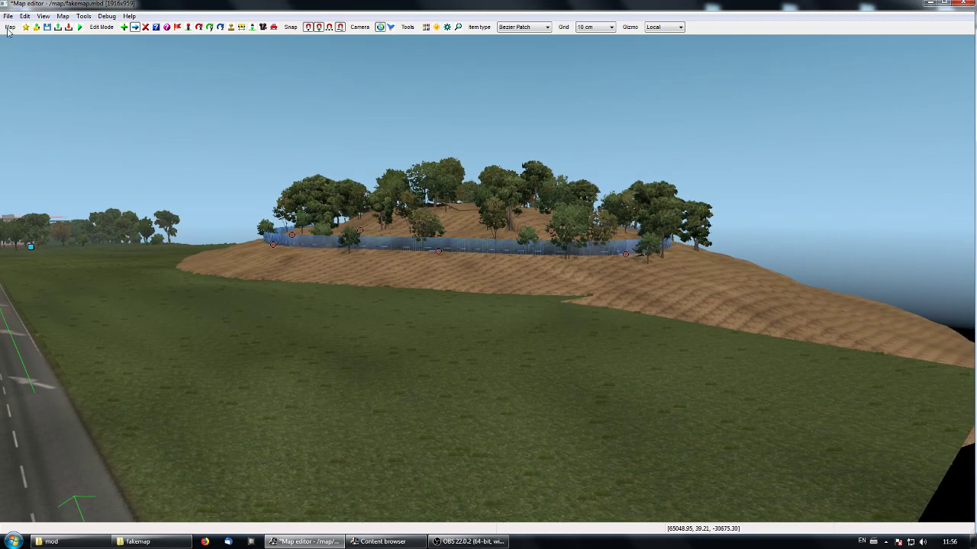
{"action": "left_click", "coordinate": [43, 16]}
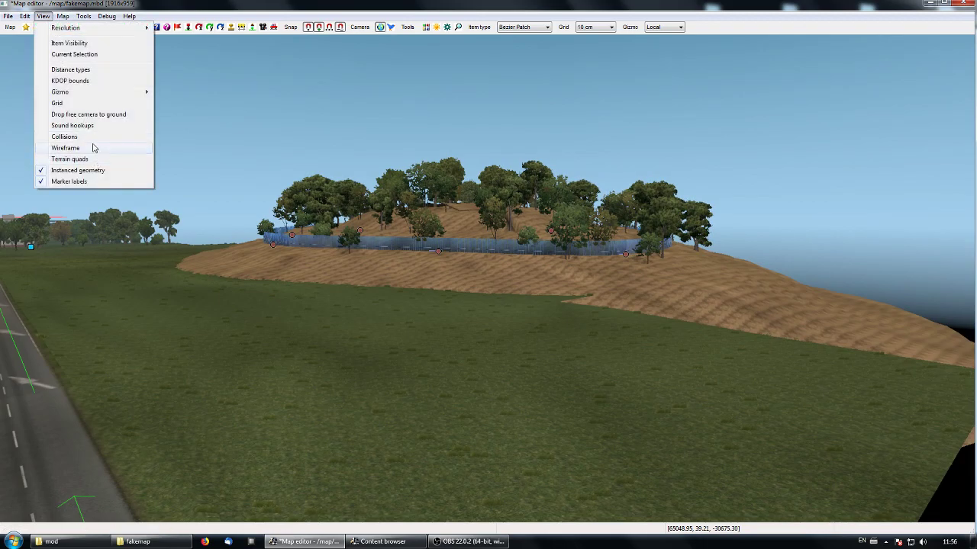
{"action": "left_click", "coordinate": [93, 138]}
{"action": "middle_click_drag", "start_coordinate": [441, 260], "coordinate": [572, 263]}
{"action": "right_click_drag", "start_coordinate": [572, 263], "coordinate": [545, 283]}
{"action": "scroll", "coordinate": [545, 284], "scroll_direction": "down", "scroll_amount": 3}
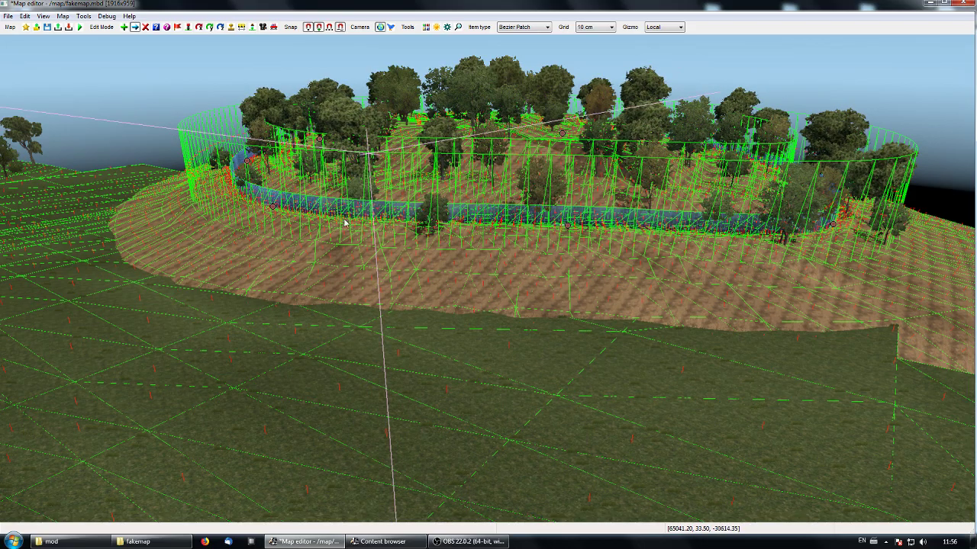
{"action": "middle_click_drag", "start_coordinate": [284, 366], "coordinate": [488, 282]}
{"action": "middle_click_drag", "start_coordinate": [571, 292], "coordinate": [488, 279]}
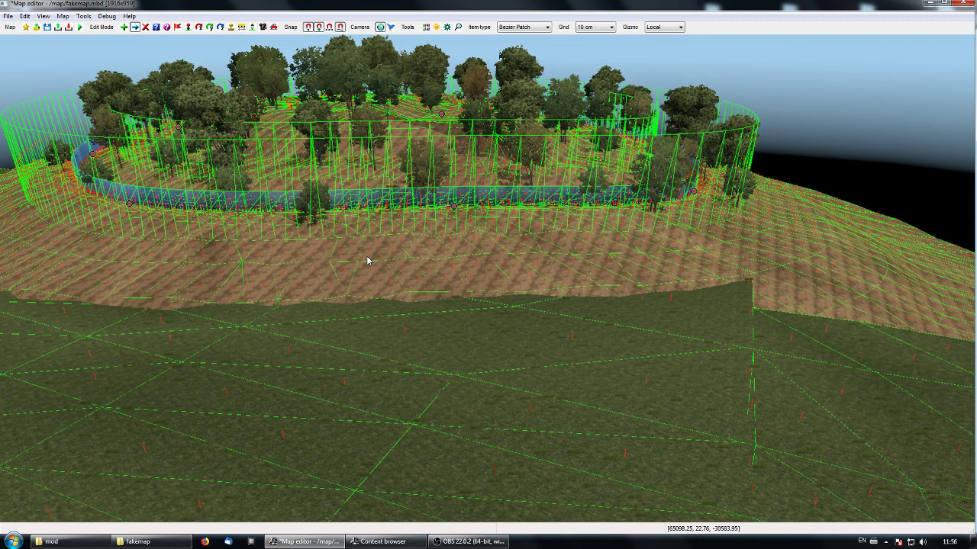
{"action": "left_click", "coordinate": [43, 16]}
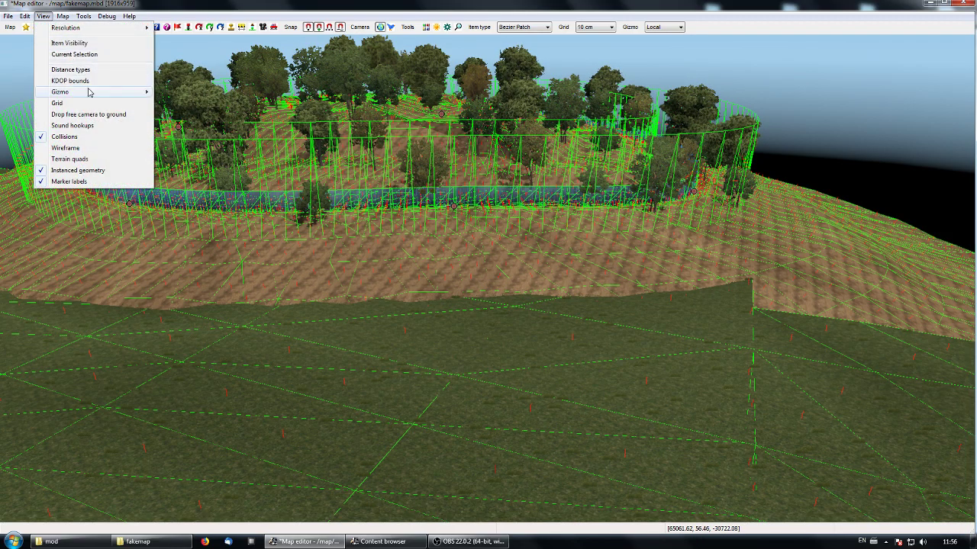
{"action": "left_click", "coordinate": [104, 136]}
- Go west along the road to the roadside station in the top-down map, and inspect the 6 x wire 01 fr building asset in the content browser
{"action": "key", "text": "p"}
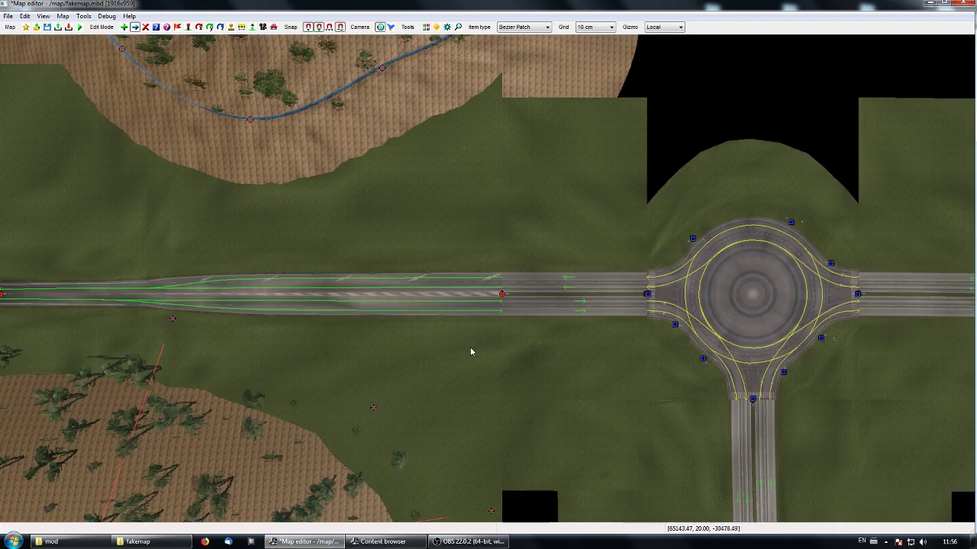
{"action": "right_click_drag", "start_coordinate": [311, 336], "coordinate": [666, 375]}
{"action": "right_click_drag", "start_coordinate": [364, 364], "coordinate": [712, 349]}
{"action": "right_click_drag", "start_coordinate": [393, 371], "coordinate": [681, 375]}
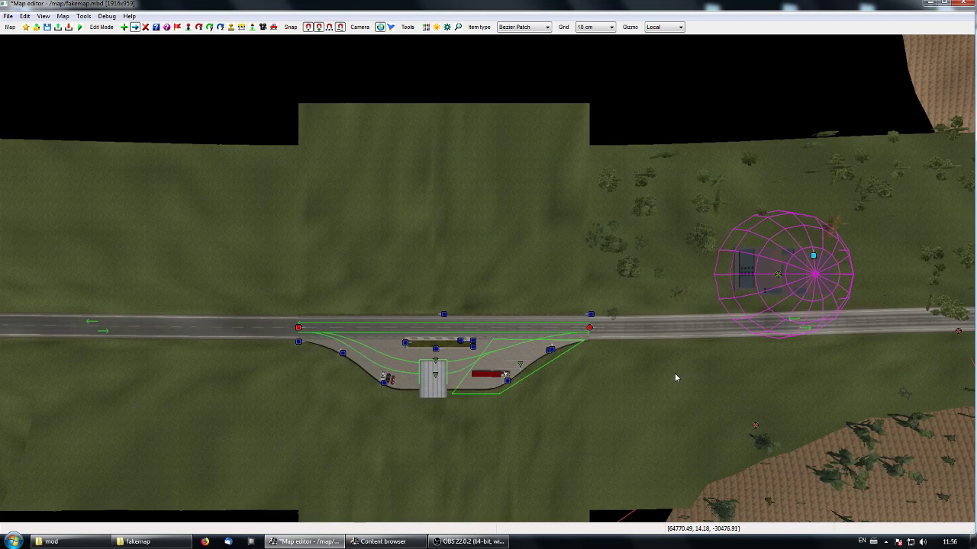
{"action": "left_click", "coordinate": [383, 542]}
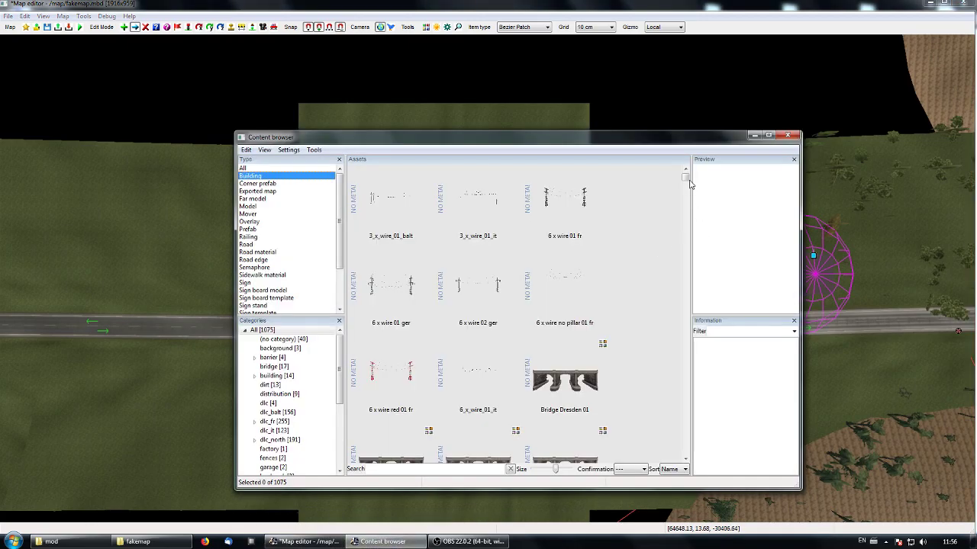
{"action": "left_click", "coordinate": [582, 197]}
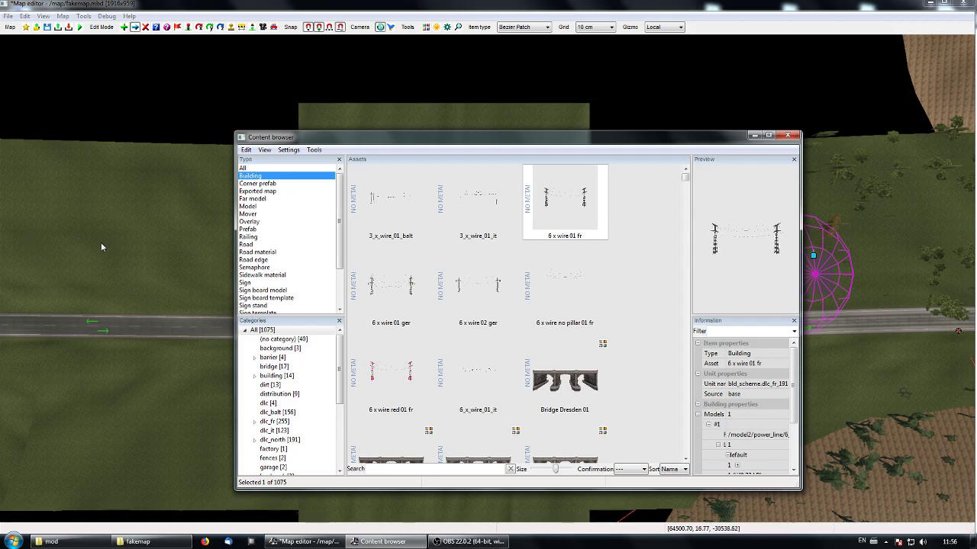
- Browse further through the building assets and choose barrier concrete 03 fr as the building scheme to place
{"action": "left_click", "coordinate": [686, 433]}
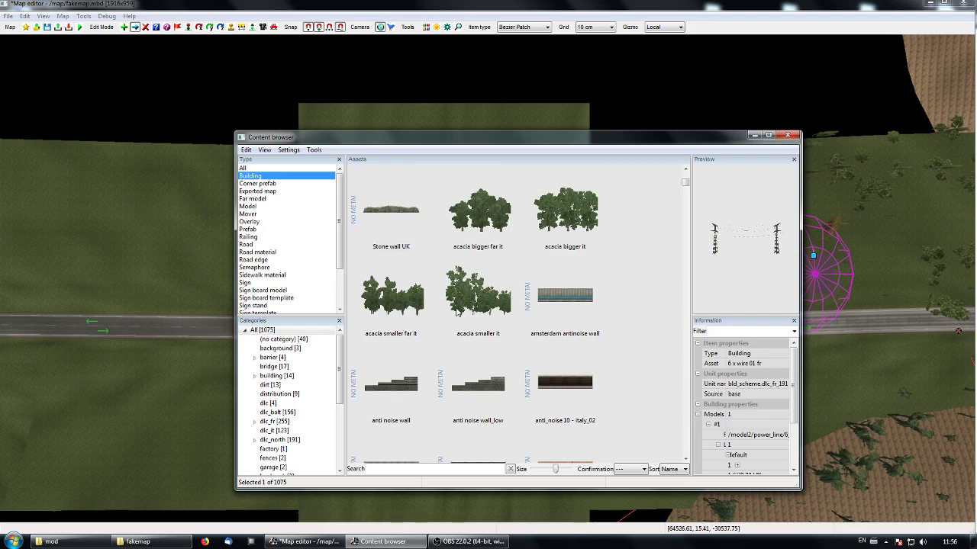
{"action": "left_click", "coordinate": [686, 445]}
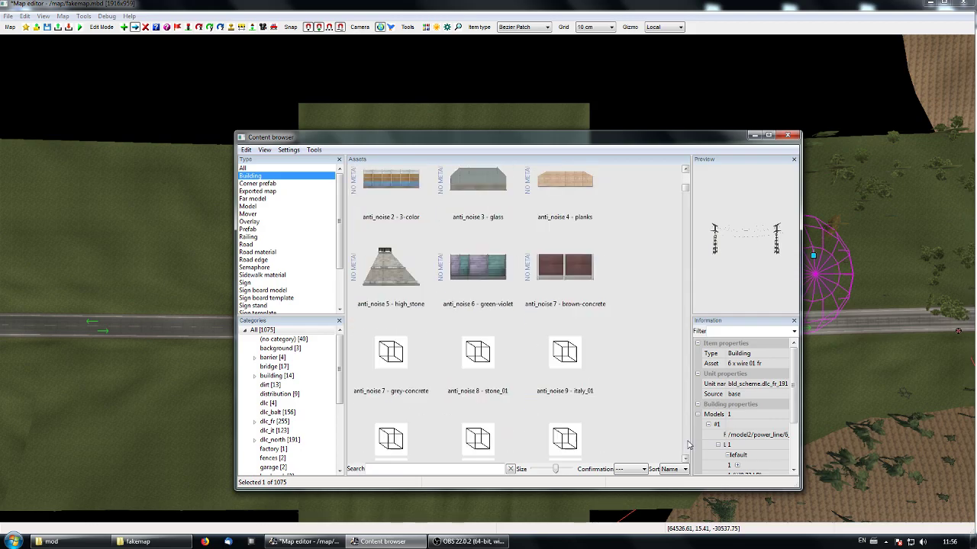
{"action": "left_click", "coordinate": [686, 445]}
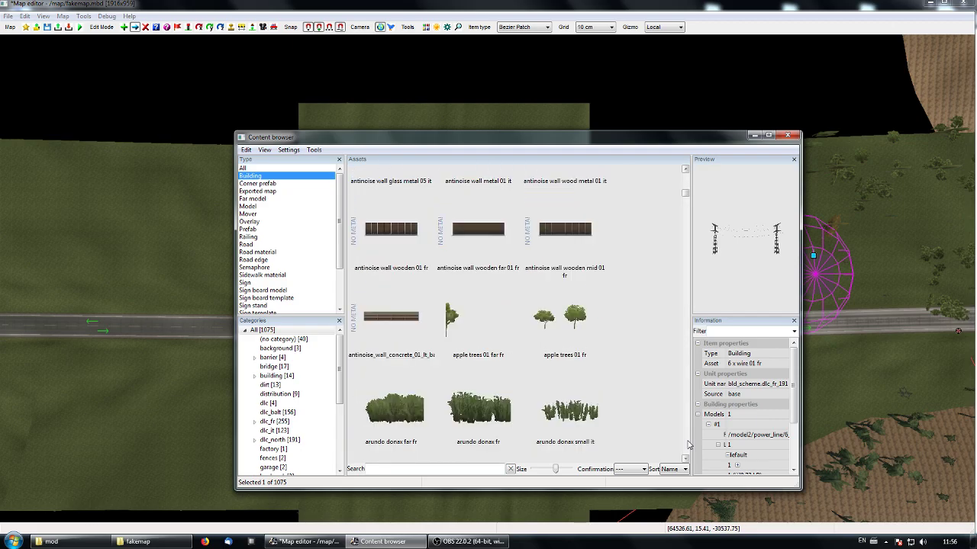
{"action": "left_click", "coordinate": [686, 444]}
{"action": "left_click", "coordinate": [687, 444]}
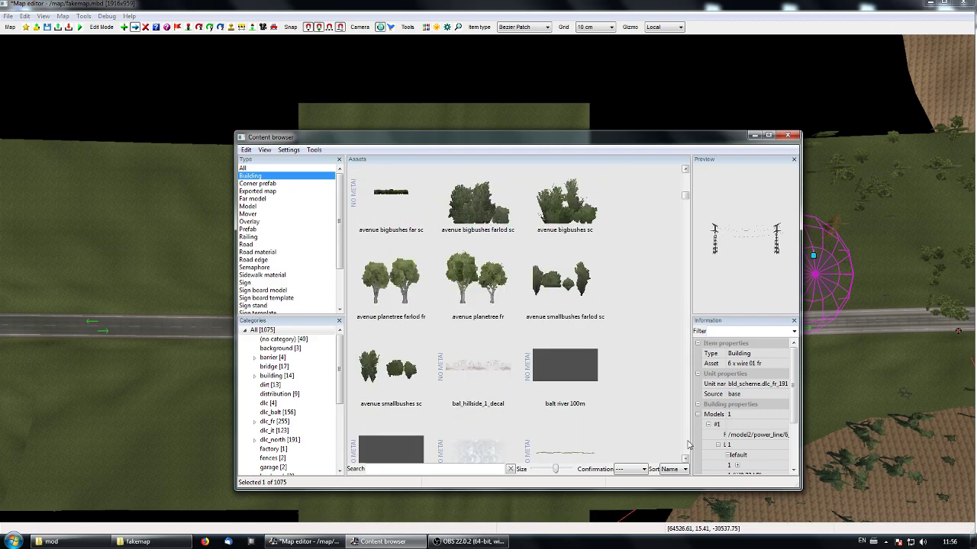
{"action": "left_click", "coordinate": [686, 444]}
{"action": "left_click", "coordinate": [687, 444]}
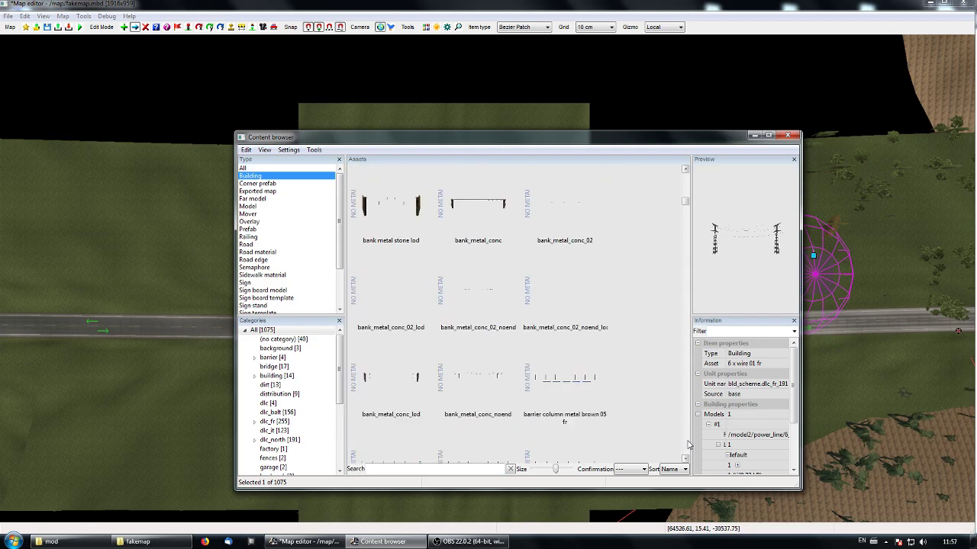
{"action": "left_click", "coordinate": [686, 445]}
{"action": "left_click", "coordinate": [687, 445]}
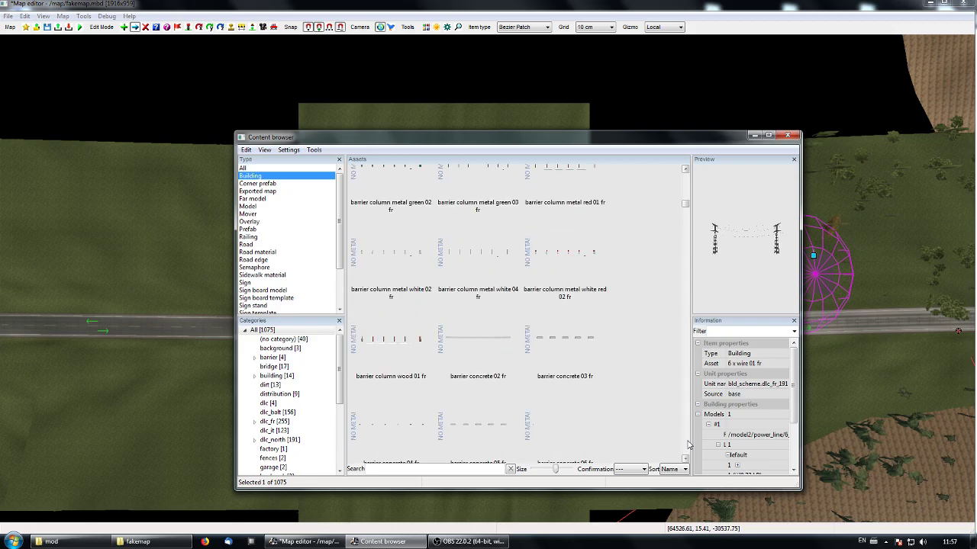
{"action": "double_click", "coordinate": [566, 344]}
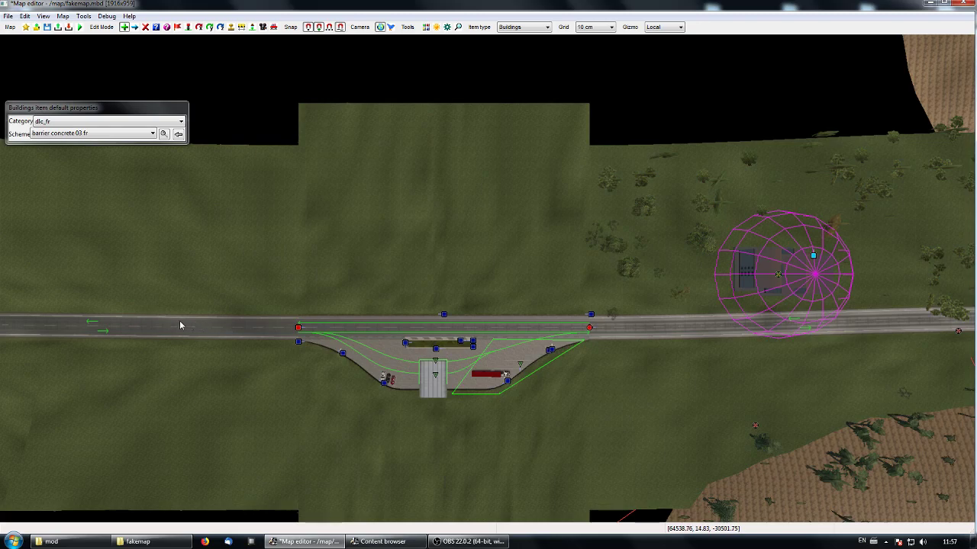
- Place a straight row of barrier concrete 03 fr about 301 m long along the road past the fuel station
{"action": "left_click", "coordinate": [82, 326]}
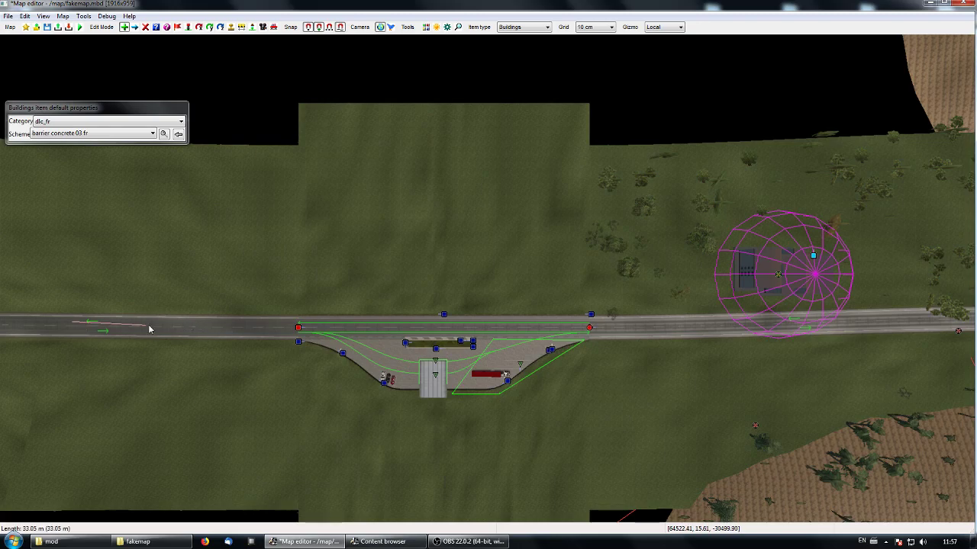
{"action": "left_click", "coordinate": [719, 328]}
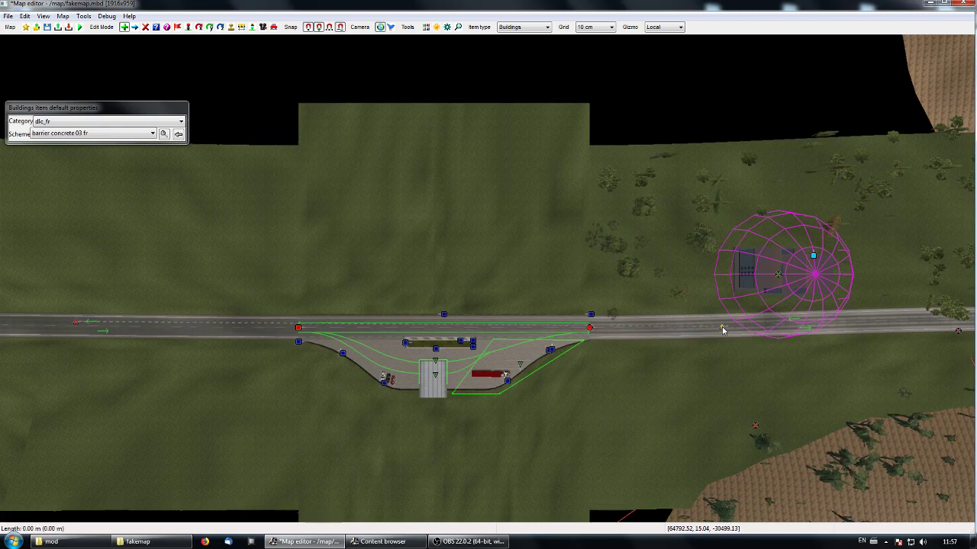
{"action": "key", "text": "p"}
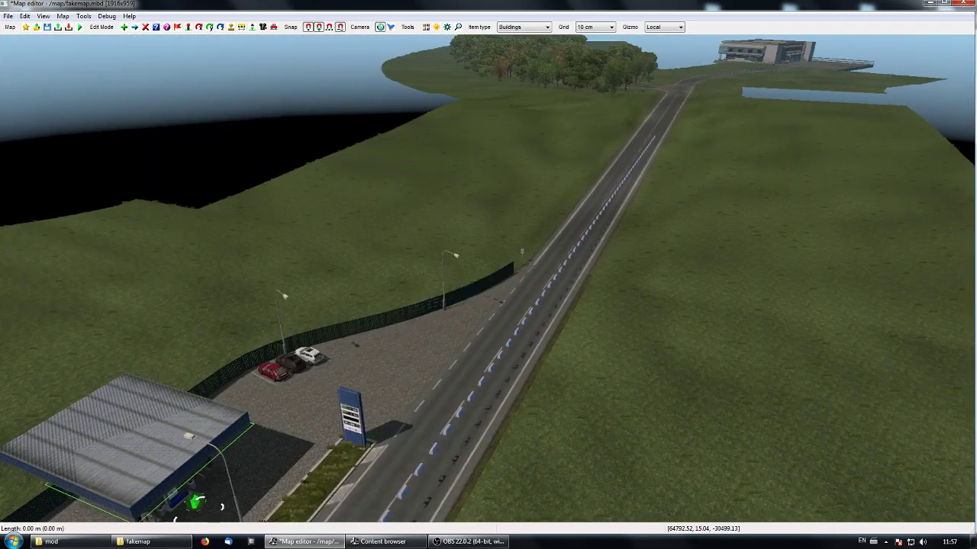
{"action": "key", "text": "KP_8"}
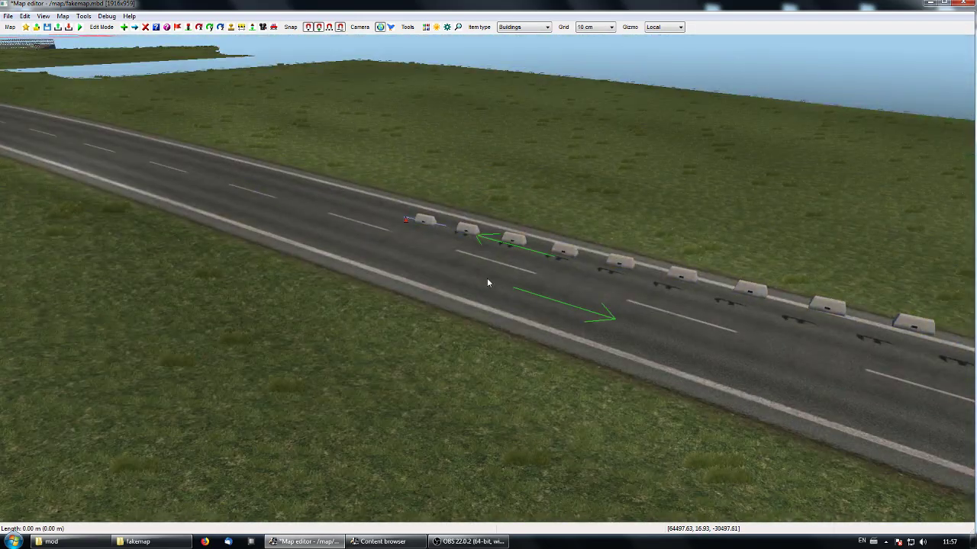
{"action": "right_click_drag", "start_coordinate": [486, 277], "coordinate": [701, 238]}
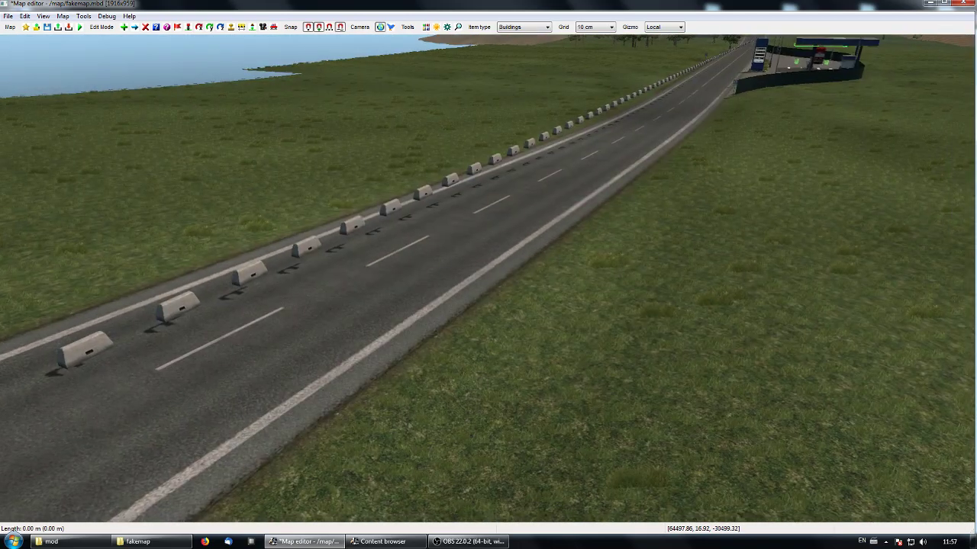
- Examine in the free camera how the concrete barrier row sits on the road from its west end to its east end
{"action": "key", "text": "space"}
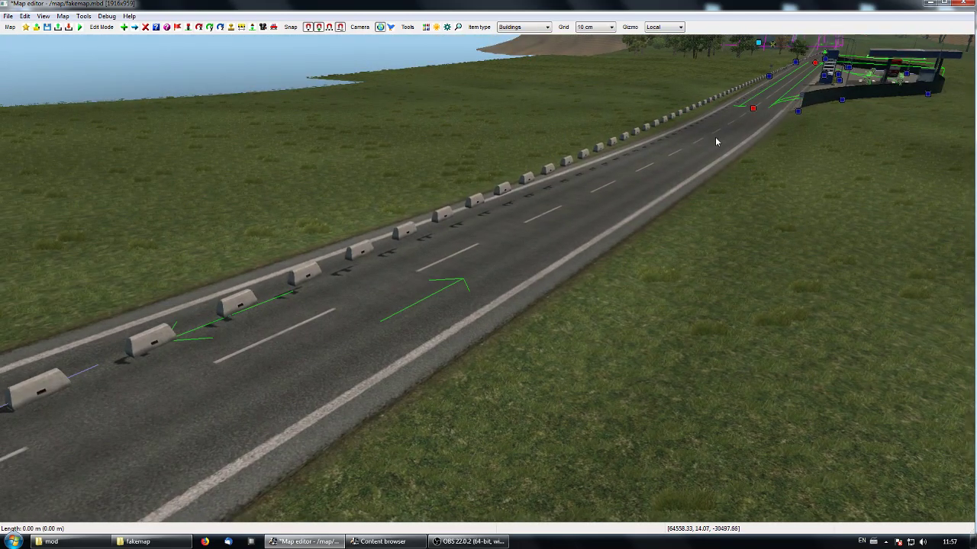
{"action": "key", "text": "space"}
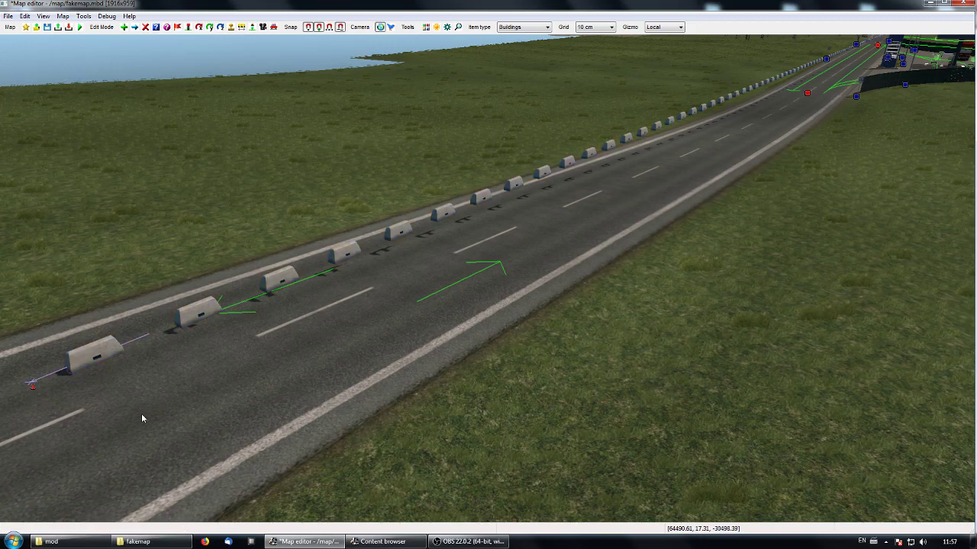
{"action": "key", "text": "z"}
{"action": "key", "text": "space"}
{"action": "key", "text": "Up"}
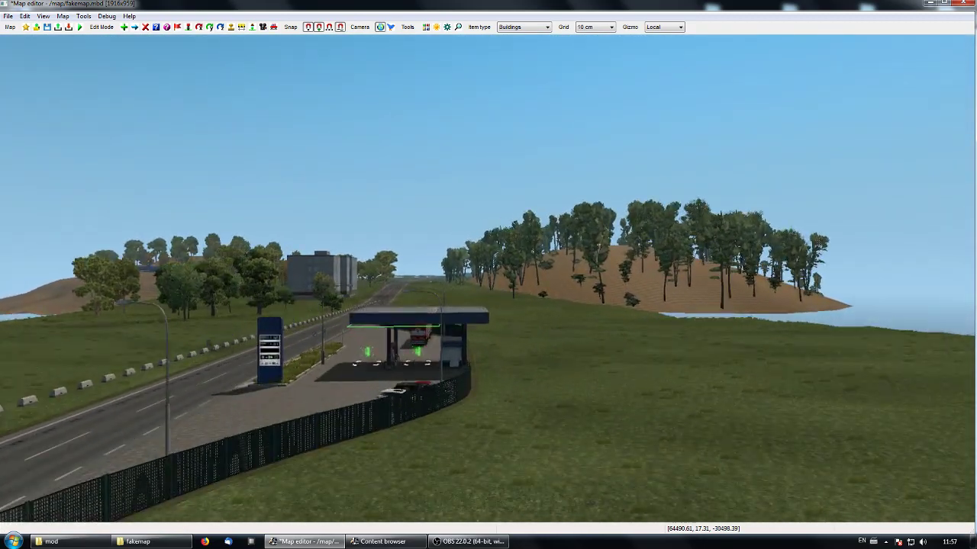
{"action": "key", "text": "Up"}
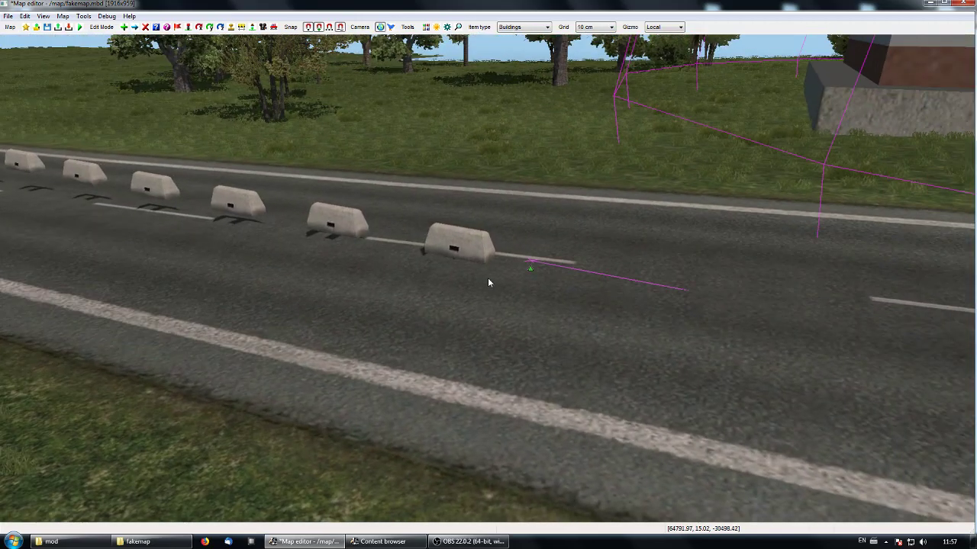
{"action": "middle_click_drag", "start_coordinate": [497, 266], "coordinate": [528, 245]}
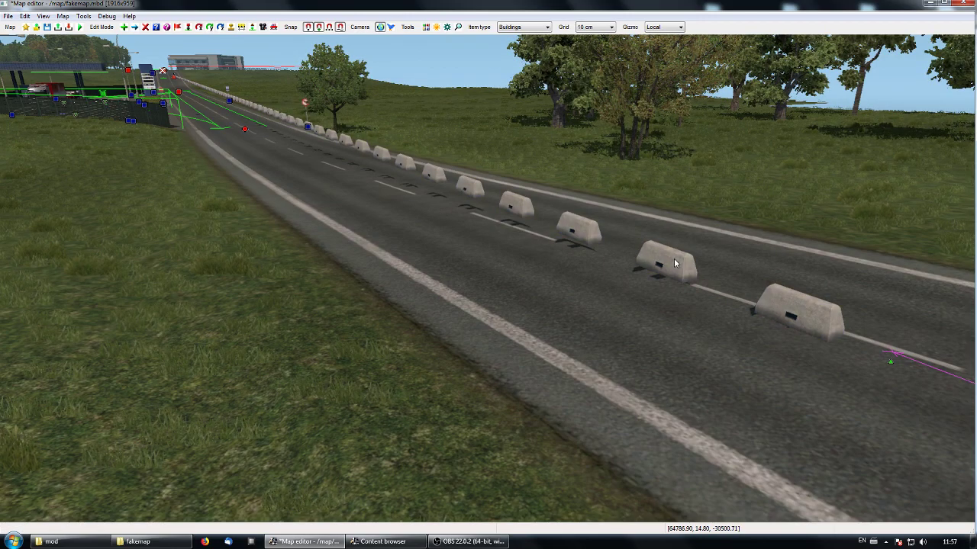
{"action": "middle_click_drag", "start_coordinate": [610, 256], "coordinate": [786, 259]}
{"action": "key", "text": "Up"}
{"action": "key", "text": "Up"}
{"action": "key", "text": "Up"}
{"action": "key", "text": "Up"}
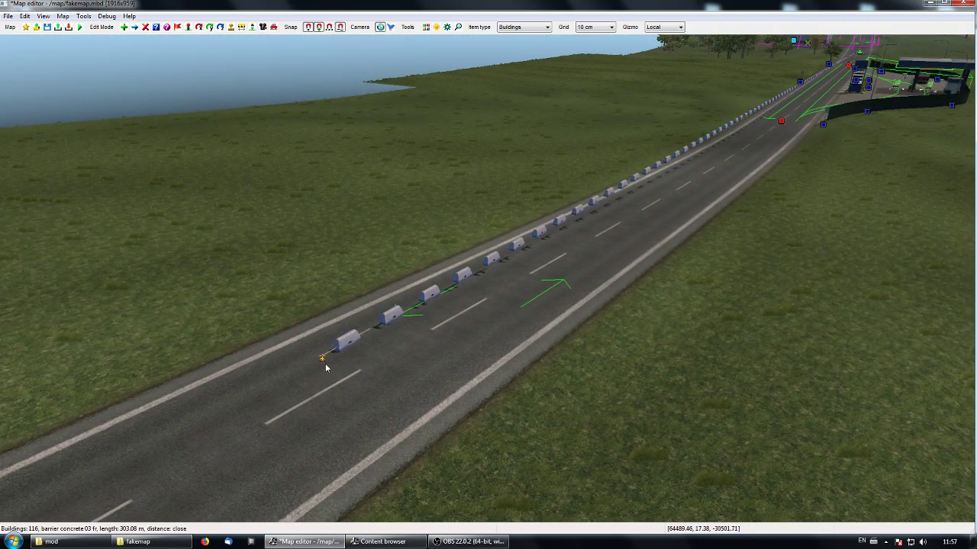
- Move the barrier row's west end node onto the road's centre line
{"action": "left_click", "coordinate": [325, 367]}
{"action": "left_click_drag", "start_coordinate": [377, 334], "coordinate": [273, 377]}
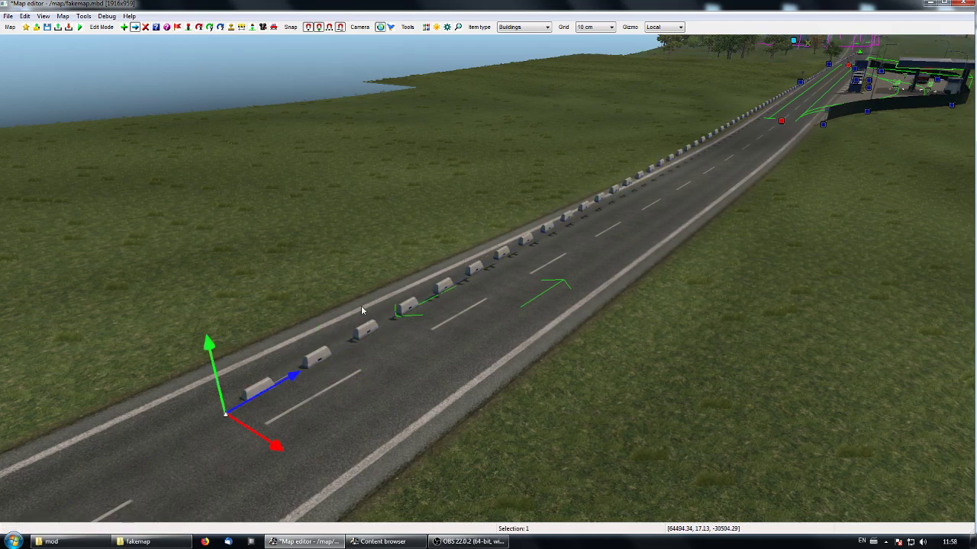
{"action": "left_click_drag", "start_coordinate": [290, 385], "coordinate": [372, 334]}
{"action": "left_click", "coordinate": [468, 393]}
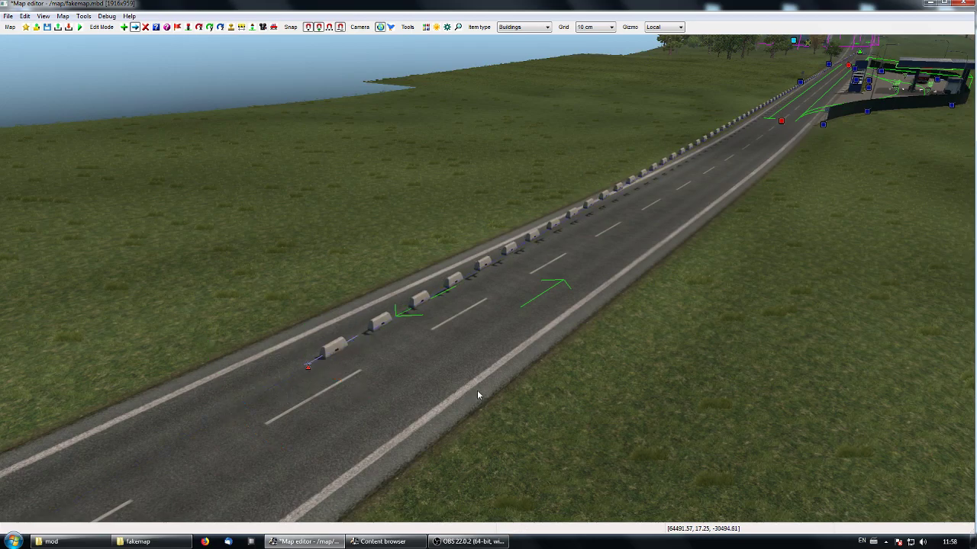
{"action": "left_click_drag", "start_coordinate": [309, 369], "coordinate": [293, 408]}
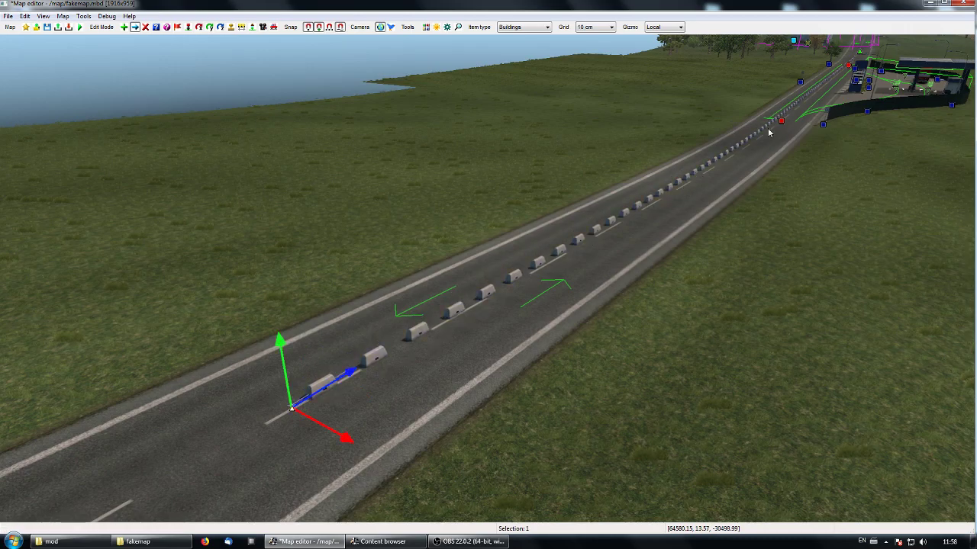
- Follow the barrier row at road level past the fuel station to its east end to check its alignment
{"action": "key", "text": "f"}
{"action": "key", "text": "f"}
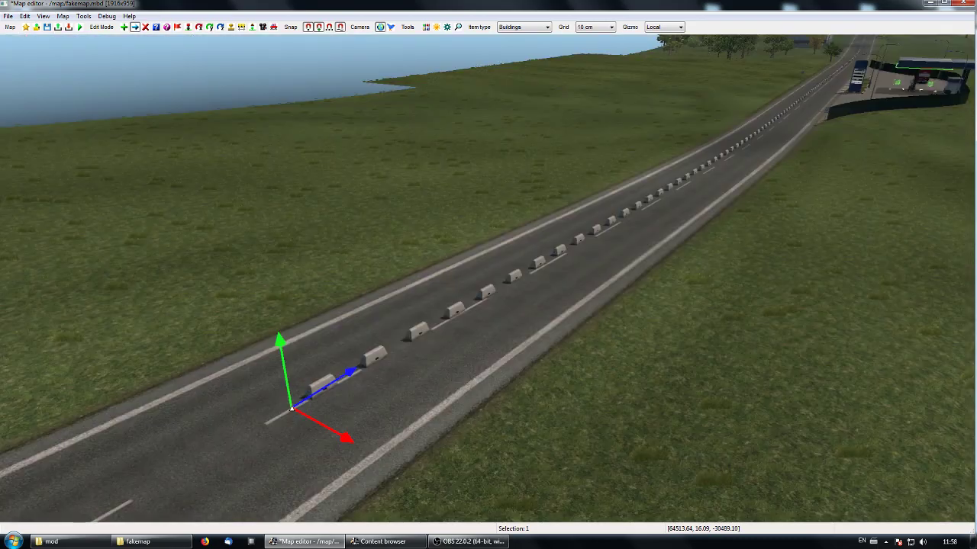
{"action": "key", "text": "Up"}
{"action": "key", "text": "Up"}
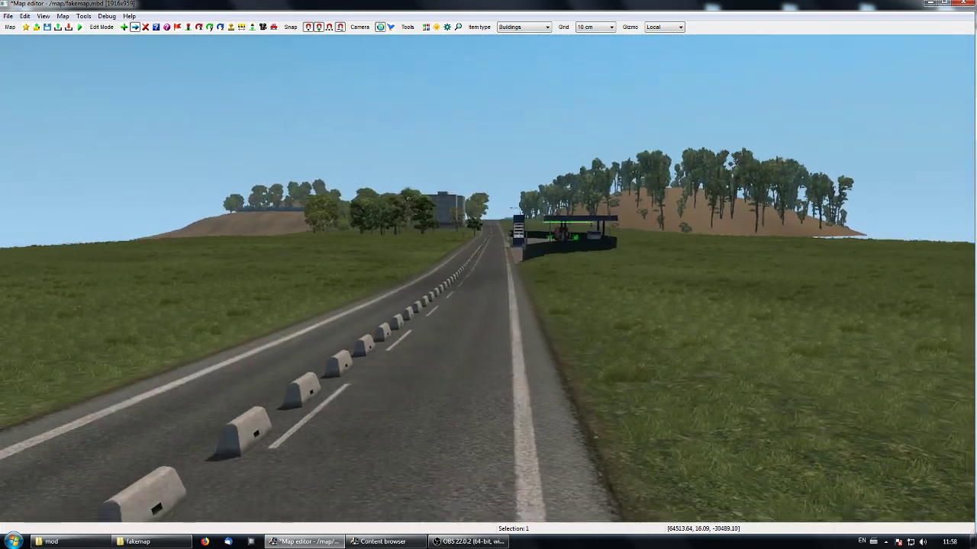
{"action": "key", "text": "Up"}
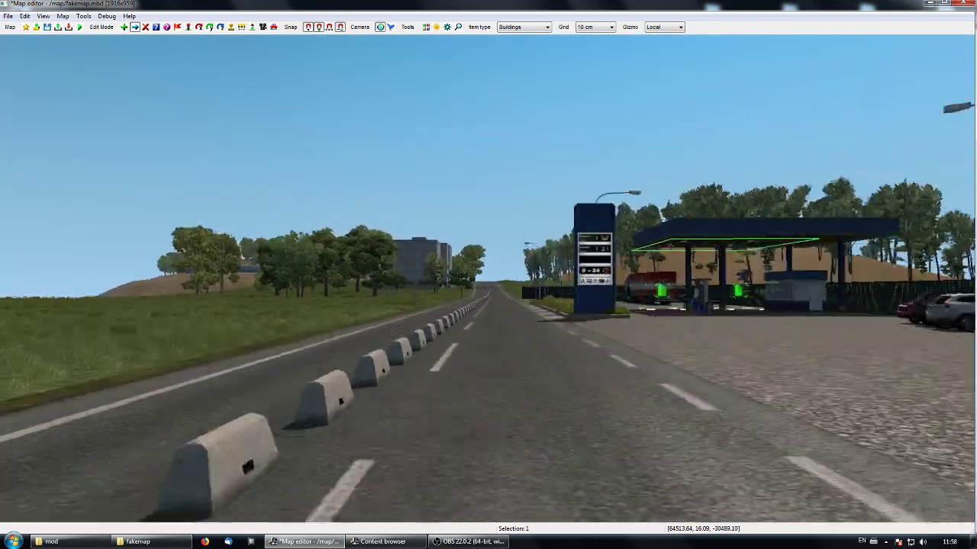
{"action": "key", "text": "Up"}
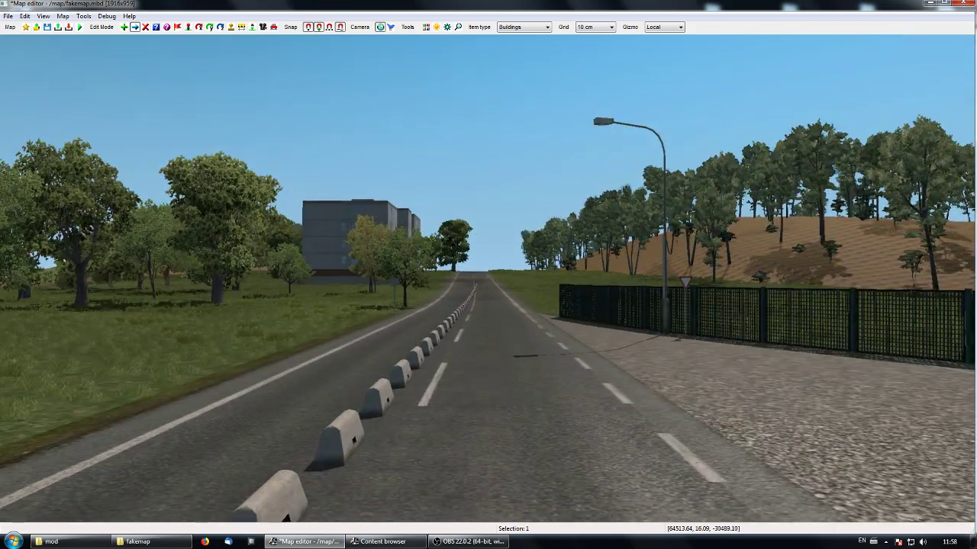
{"action": "key", "text": "Up"}
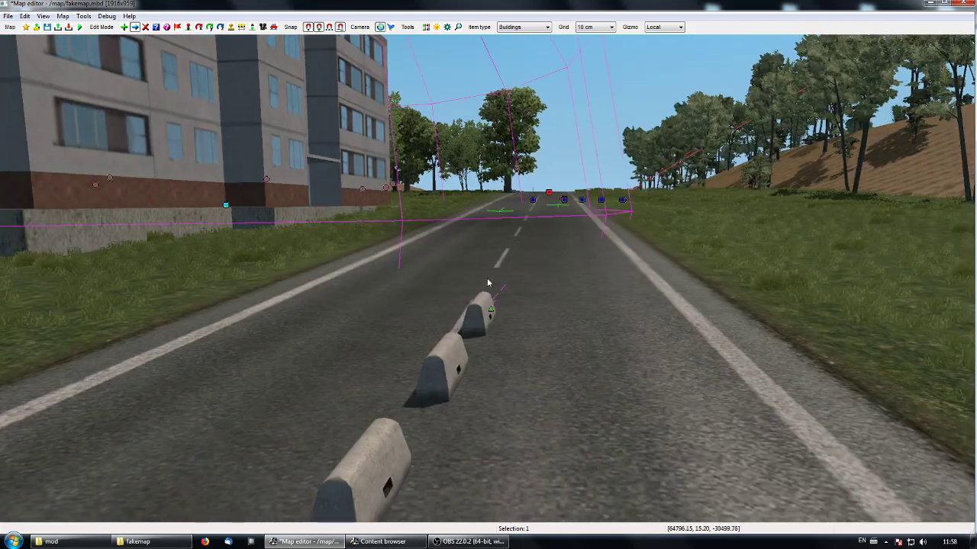
- Split the concrete barrier row into three segments by adding two nodes between its ends
{"action": "left_click_drag", "start_coordinate": [486, 311], "coordinate": [460, 323]}
{"action": "right_click_drag", "start_coordinate": [460, 323], "coordinate": [717, 328]}
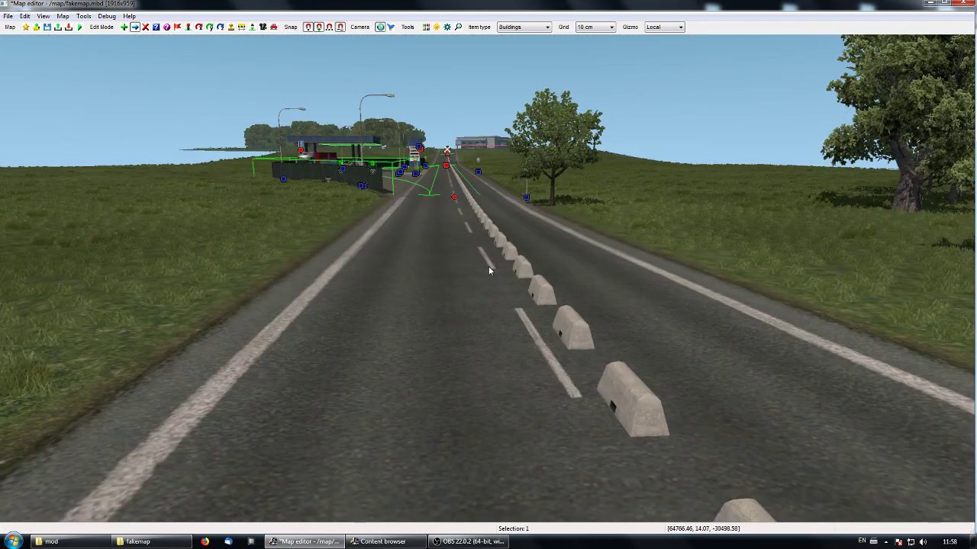
{"action": "key", "text": "Delete"}
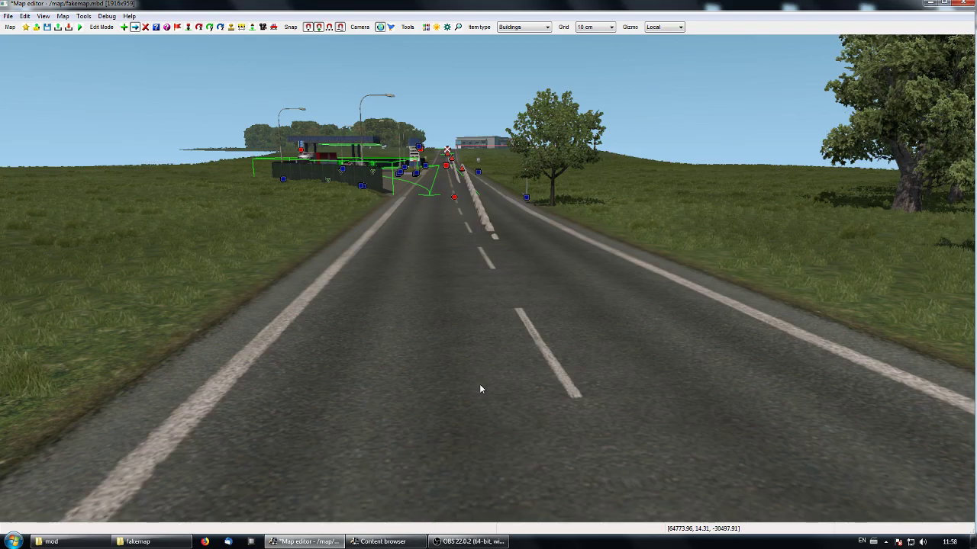
{"action": "right_click_drag", "start_coordinate": [480, 385], "coordinate": [487, 280]}
{"action": "key", "text": "w"}
{"action": "key", "text": "w"}
{"action": "key", "text": "m"}
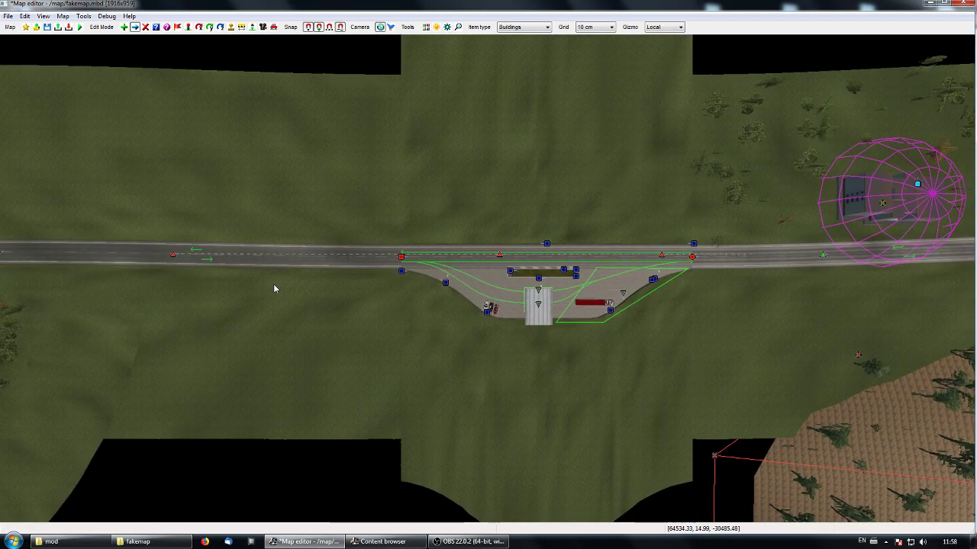
- Examine around the fuel station how the split barrier segments sit relative to the road surface
{"action": "key", "text": "m"}
{"action": "right_click_drag", "start_coordinate": [489, 278], "coordinate": [687, 221]}
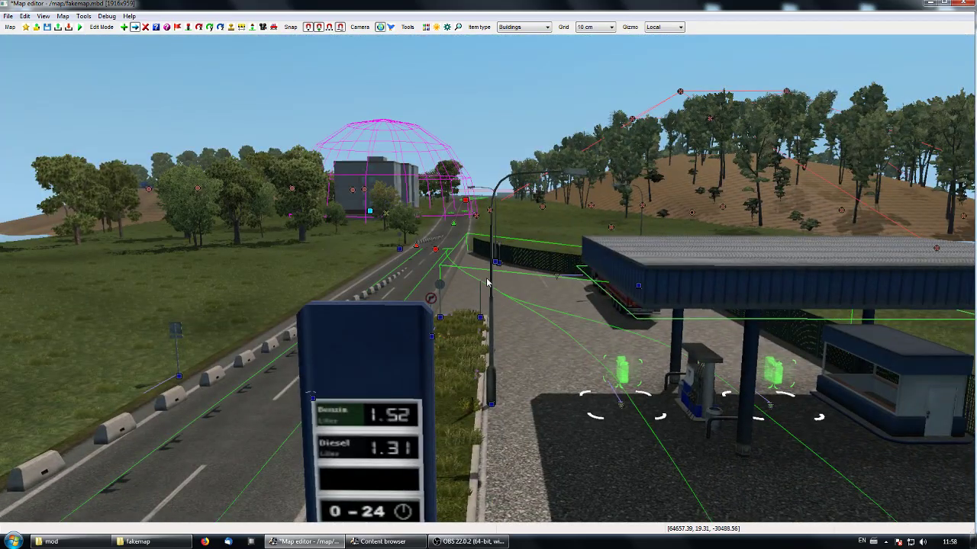
{"action": "right_click_drag", "start_coordinate": [255, 460], "coordinate": [75, 495]}
{"action": "right_click_drag", "start_coordinate": [617, 339], "coordinate": [427, 370]}
{"action": "right_click_drag", "start_coordinate": [512, 276], "coordinate": [528, 219]}
{"action": "key", "text": "Up"}
{"action": "right_click_drag", "start_coordinate": [321, 267], "coordinate": [488, 282]}
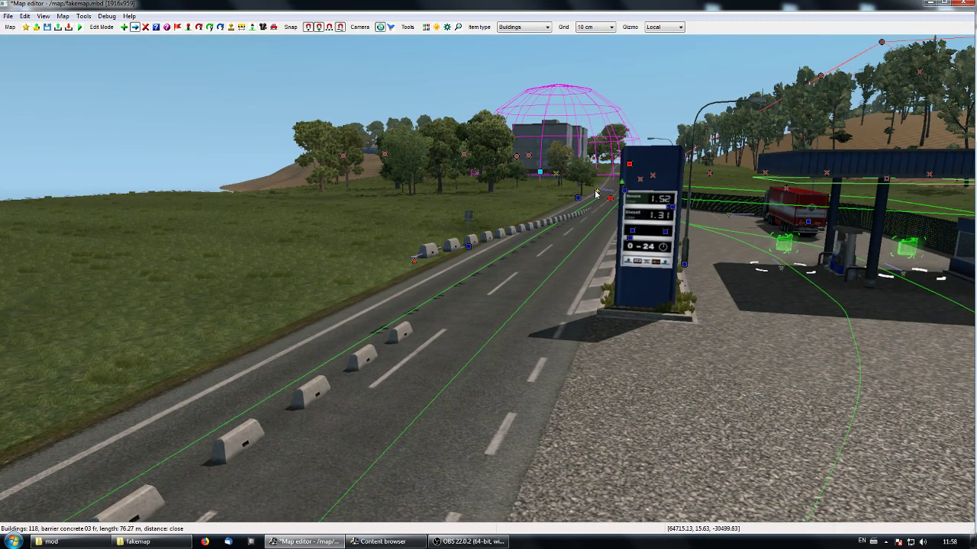
{"action": "right_click_drag", "start_coordinate": [557, 288], "coordinate": [487, 283]}
- Select all three barrier segments together and reset their offsets in the item properties
{"action": "key", "text": "m"}
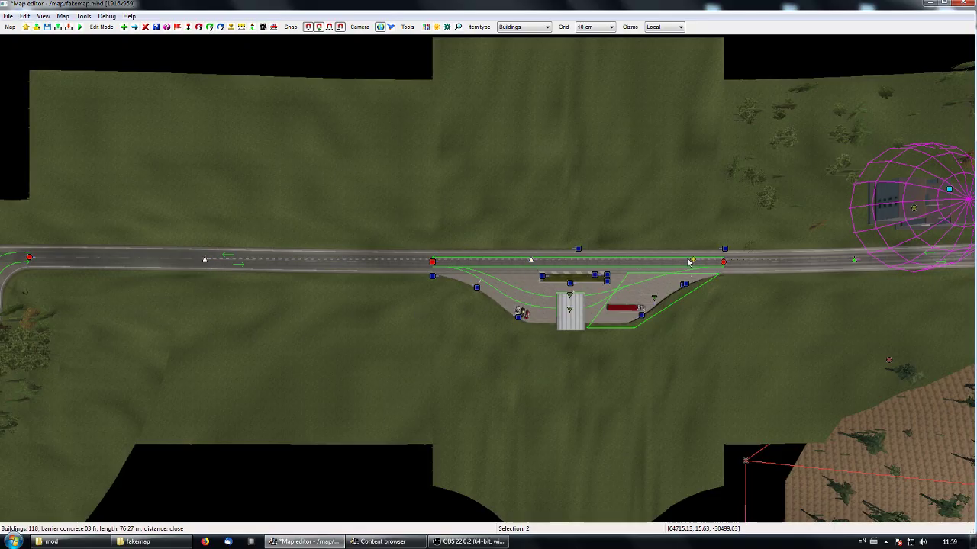
{"action": "right_click_drag", "start_coordinate": [775, 287], "coordinate": [430, 229]}
{"action": "key", "text": "m"}
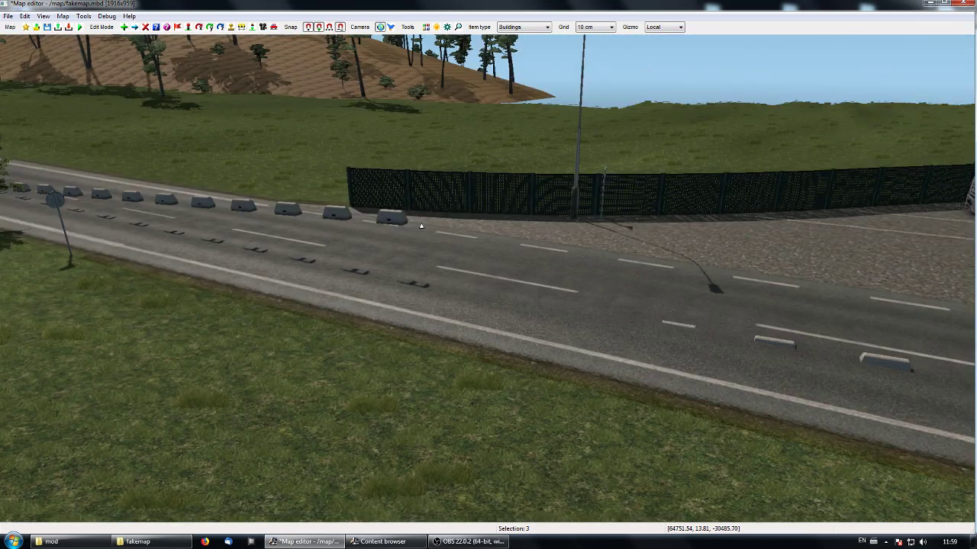
{"action": "double_click", "coordinate": [425, 227]}
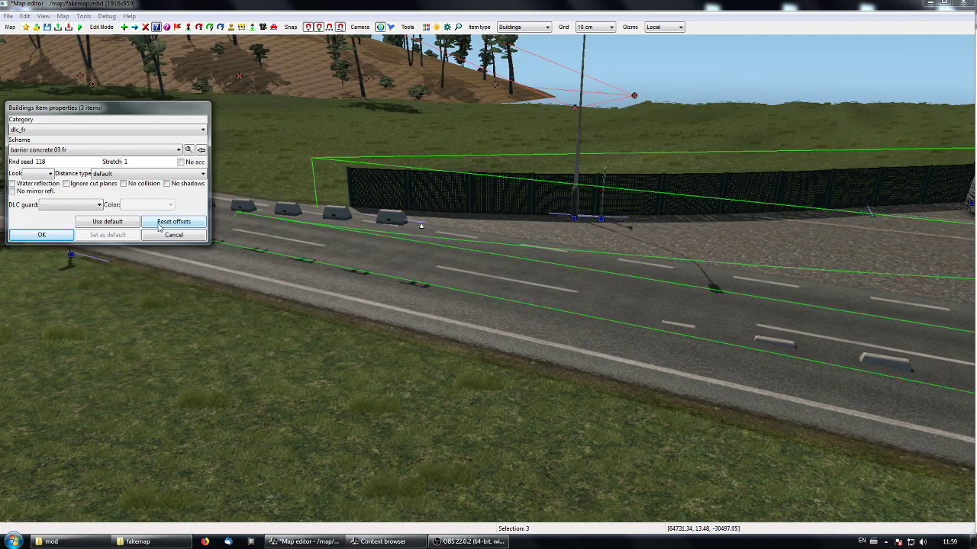
{"action": "left_click", "coordinate": [52, 237]}
{"action": "right_click_drag", "start_coordinate": [58, 239], "coordinate": [489, 254]}
{"action": "left_click", "coordinate": [486, 278]}
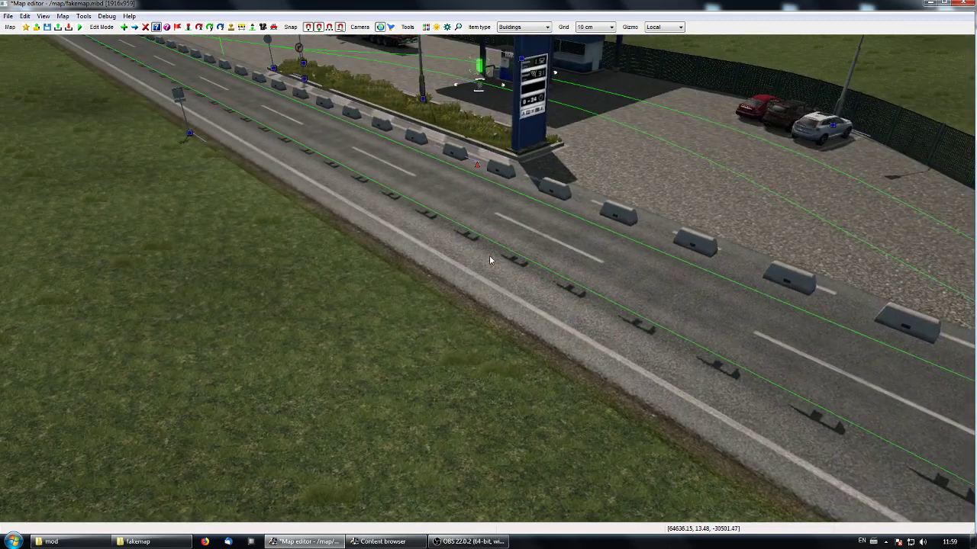
- Move the barrier node beside the fuel station's price sign down onto the road near the centre line
{"action": "left_click", "coordinate": [476, 168]}
{"action": "key", "text": "m"}
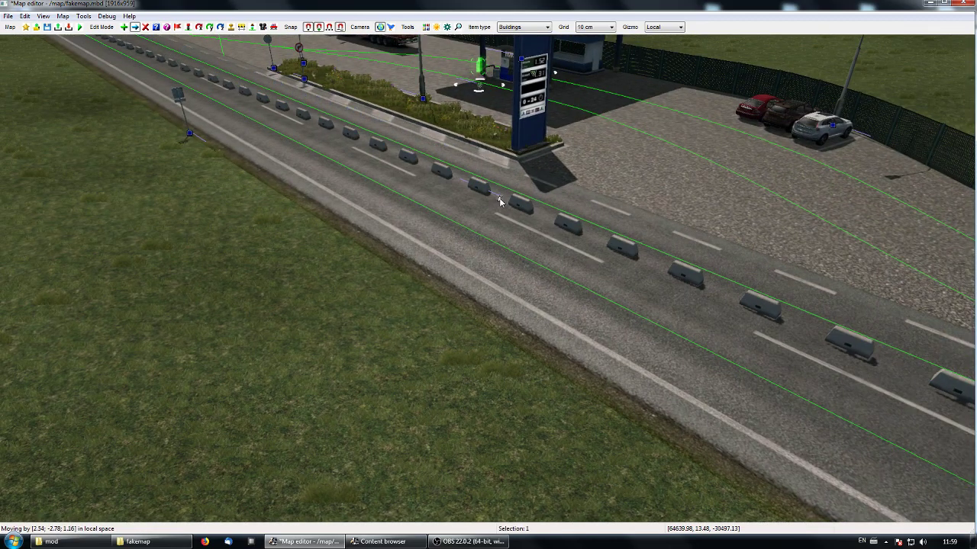
{"action": "left_click", "coordinate": [509, 226]}
{"action": "right_click_drag", "start_coordinate": [499, 257], "coordinate": [508, 247]}
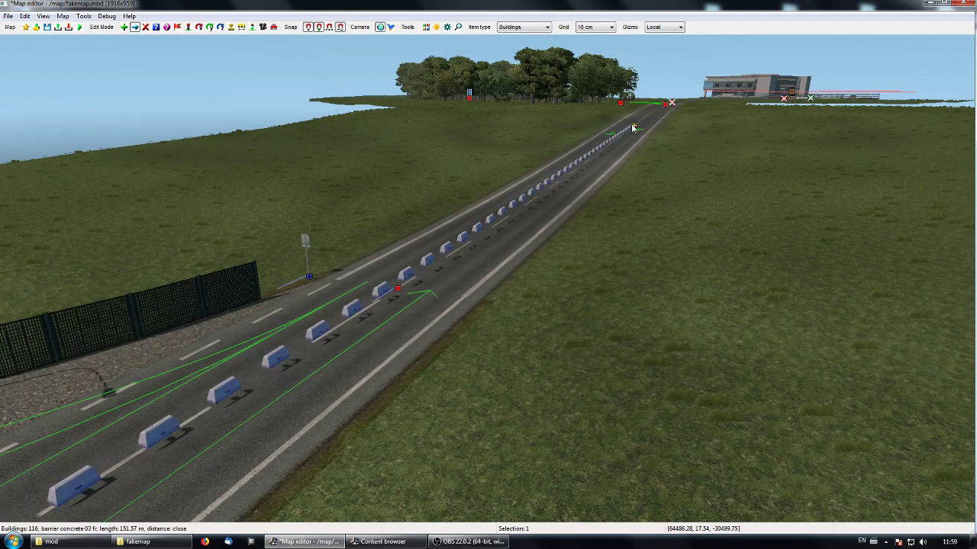
{"action": "left_click_drag", "start_coordinate": [634, 126], "coordinate": [639, 125]}
{"action": "right_click_drag", "start_coordinate": [656, 199], "coordinate": [503, 268]}
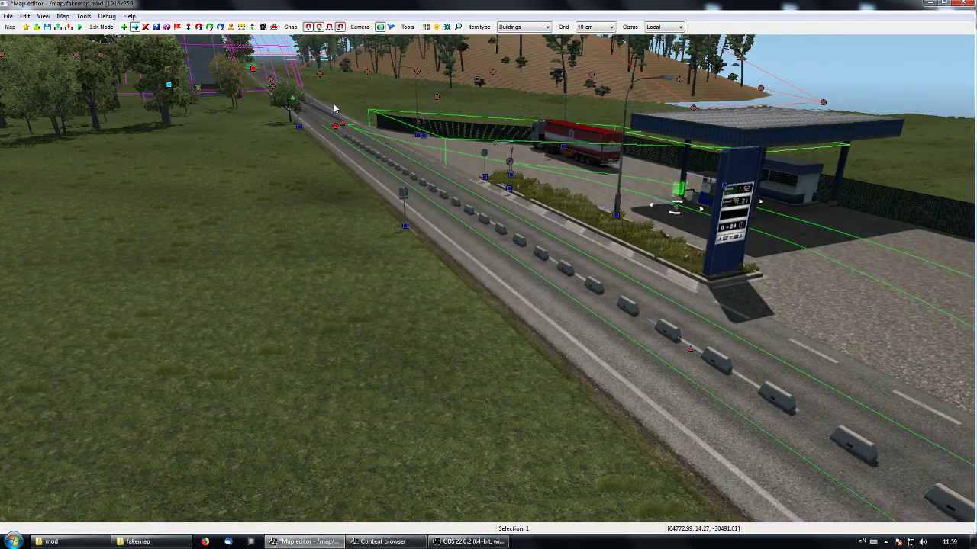
{"action": "key", "text": "o"}
{"action": "key", "text": "p"}
{"action": "key", "text": "w"}
{"action": "right_click_drag", "start_coordinate": [349, 180], "coordinate": [497, 290]}
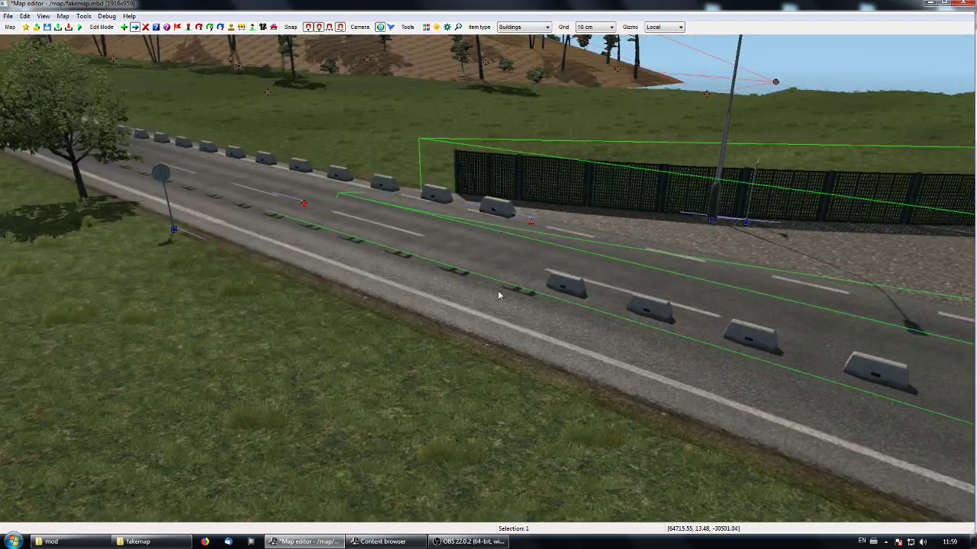
{"action": "double_click", "coordinate": [538, 220]}
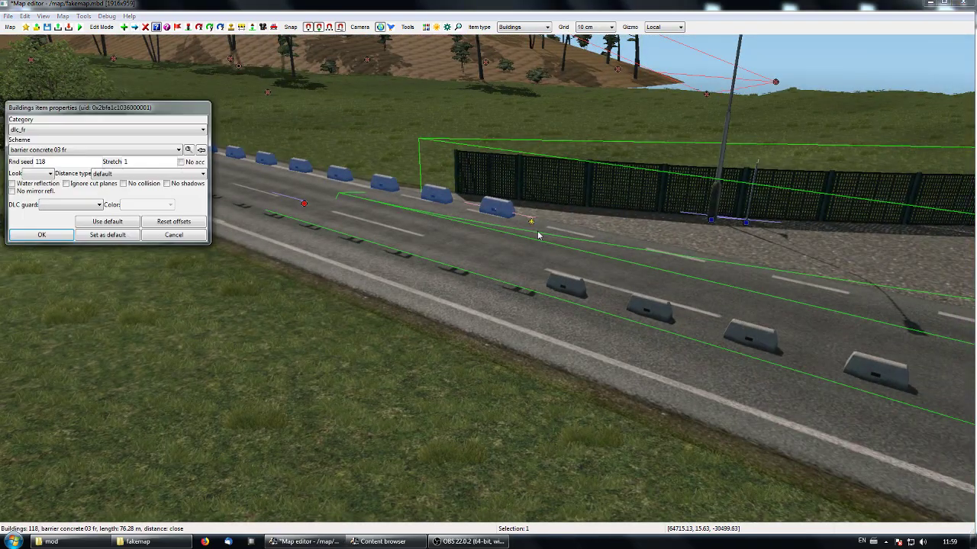
{"action": "left_click", "coordinate": [154, 235]}
- Reset the offsets of the barrier segment alongside the fuel station forecourt in its item properties
{"action": "right_click_drag", "start_coordinate": [593, 331], "coordinate": [653, 261]}
{"action": "double_click", "coordinate": [403, 281]}
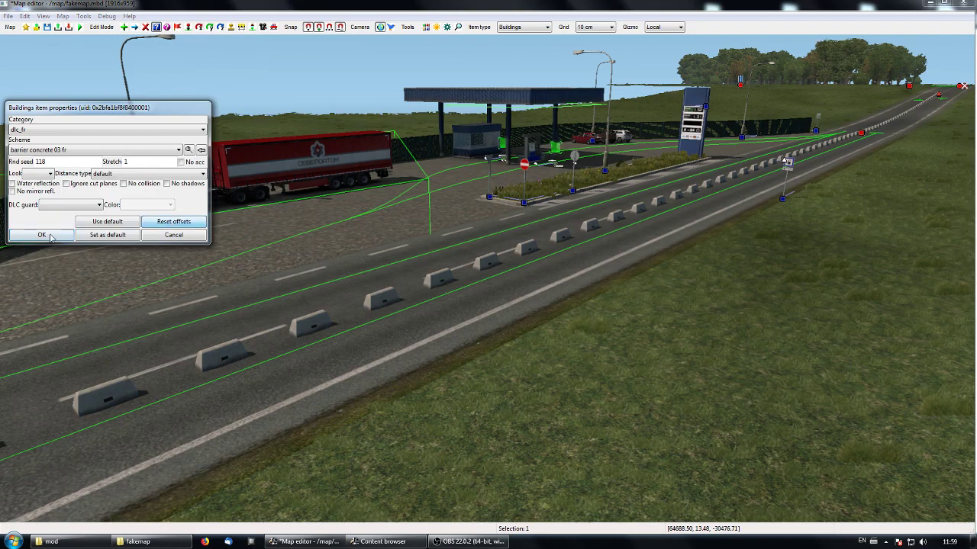
{"action": "left_click", "coordinate": [70, 237]}
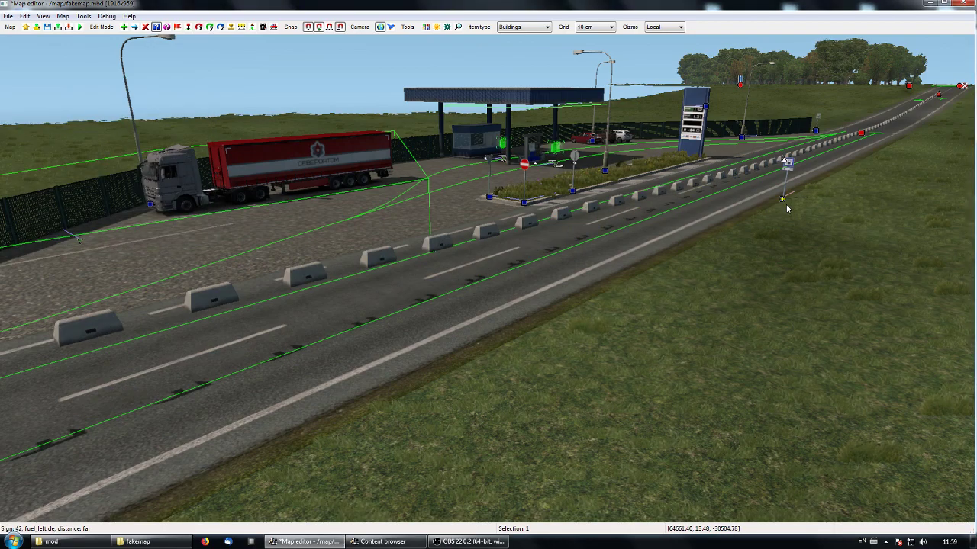
- Move the barrier node beside the fuel sign along the road's centre line and reset that concrete barrier segment's offsets
{"action": "key", "text": "m"}
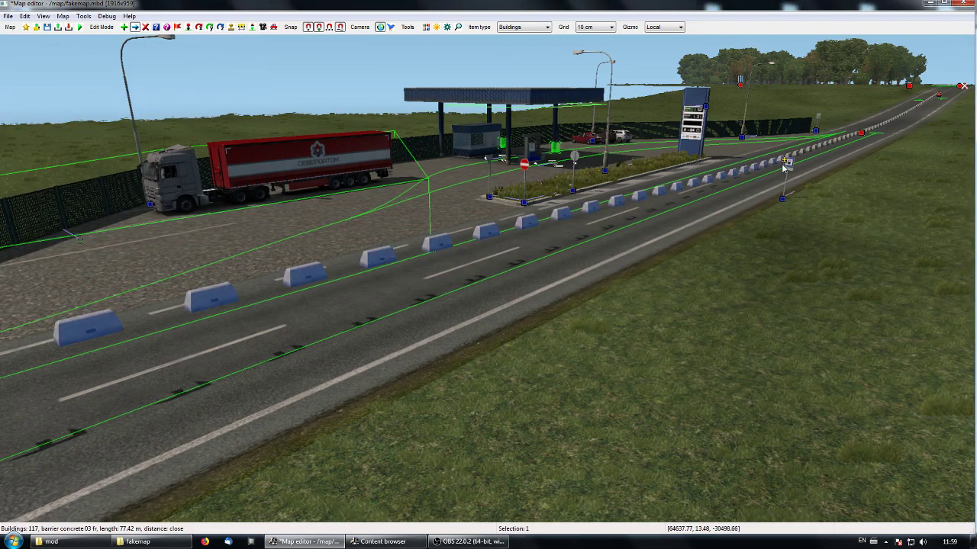
{"action": "left_click_drag", "start_coordinate": [782, 166], "coordinate": [786, 167]}
{"action": "middle_click_drag", "start_coordinate": [785, 167], "coordinate": [383, 226]}
{"action": "left_click_drag", "start_coordinate": [384, 226], "coordinate": [416, 273]}
{"action": "middle_click_drag", "start_coordinate": [445, 340], "coordinate": [596, 204]}
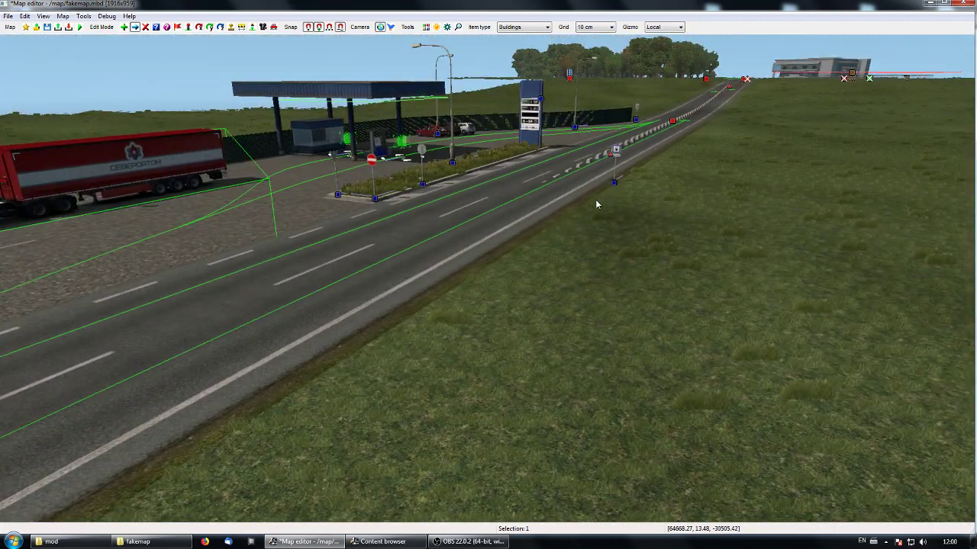
{"action": "double_click", "coordinate": [615, 161]}
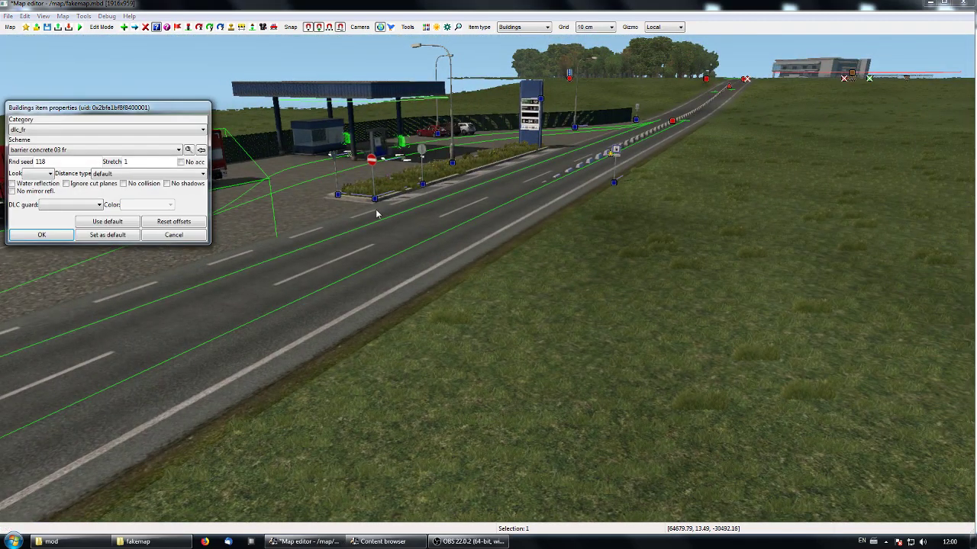
{"action": "left_click", "coordinate": [46, 240]}
- Examine the barrier row from the fuel station to its far end, with and without node markers, and check one segment's item properties
{"action": "middle_click_drag", "start_coordinate": [339, 318], "coordinate": [16, 314]}
{"action": "middle_click_drag", "start_coordinate": [486, 281], "coordinate": [623, 293]}
{"action": "key", "text": "p"}
{"action": "key", "text": "p"}
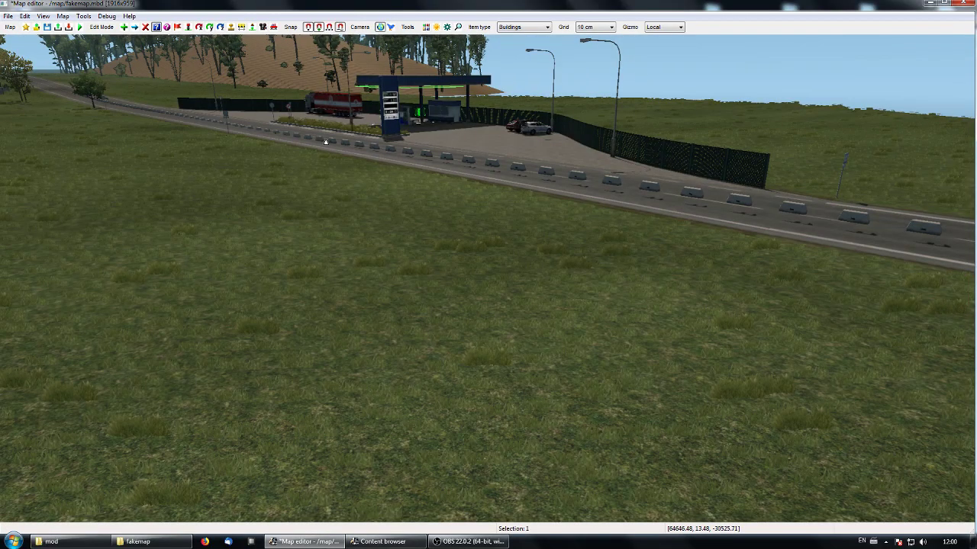
{"action": "key", "text": "Up"}
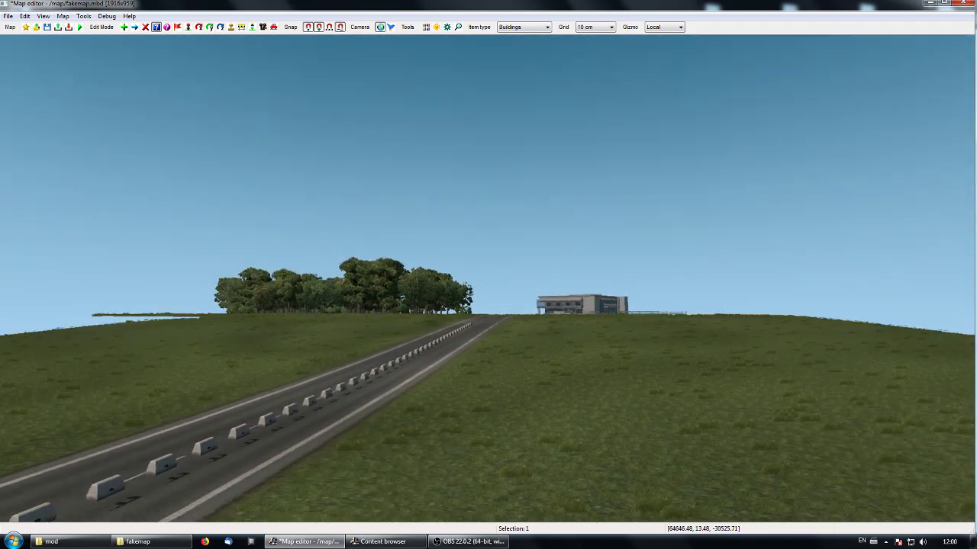
{"action": "key", "text": "Up"}
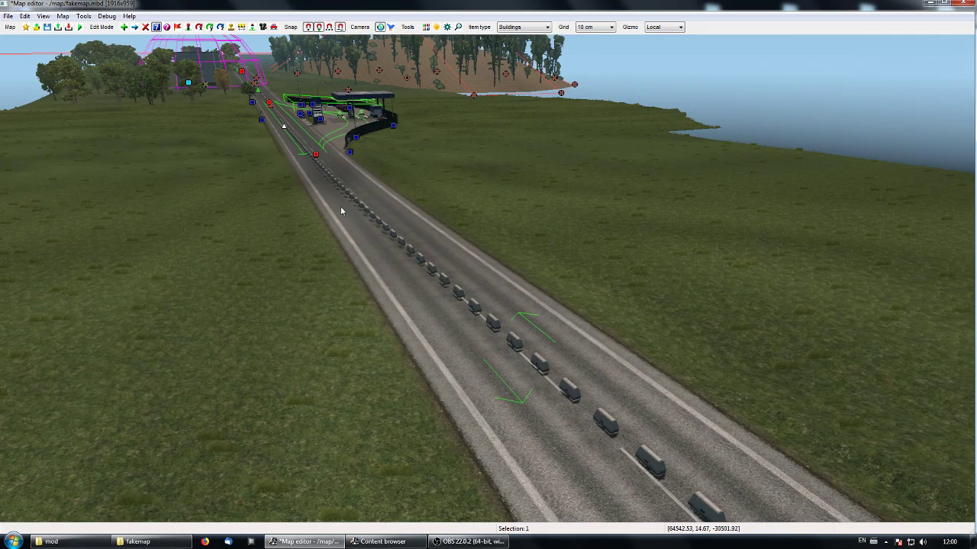
{"action": "double_click", "coordinate": [274, 114]}
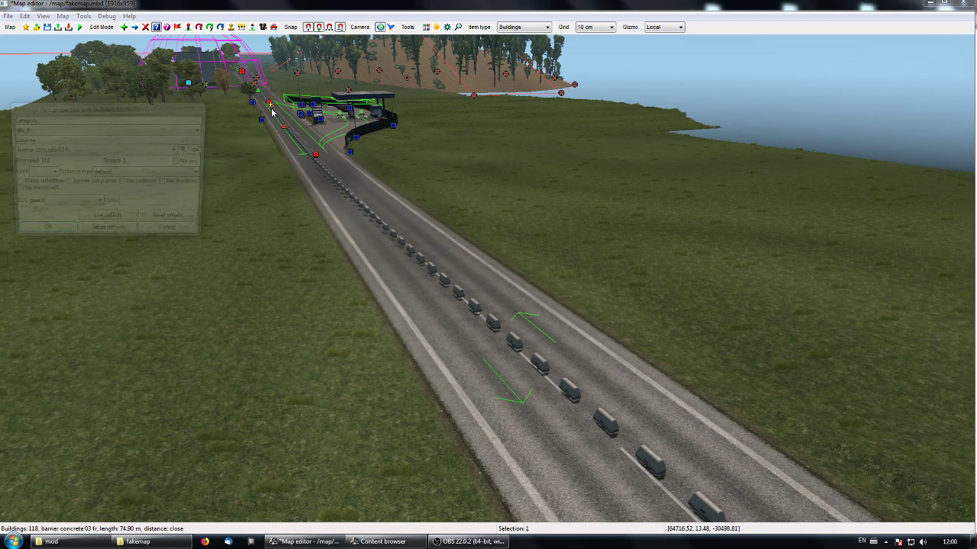
{"action": "left_click", "coordinate": [189, 237]}
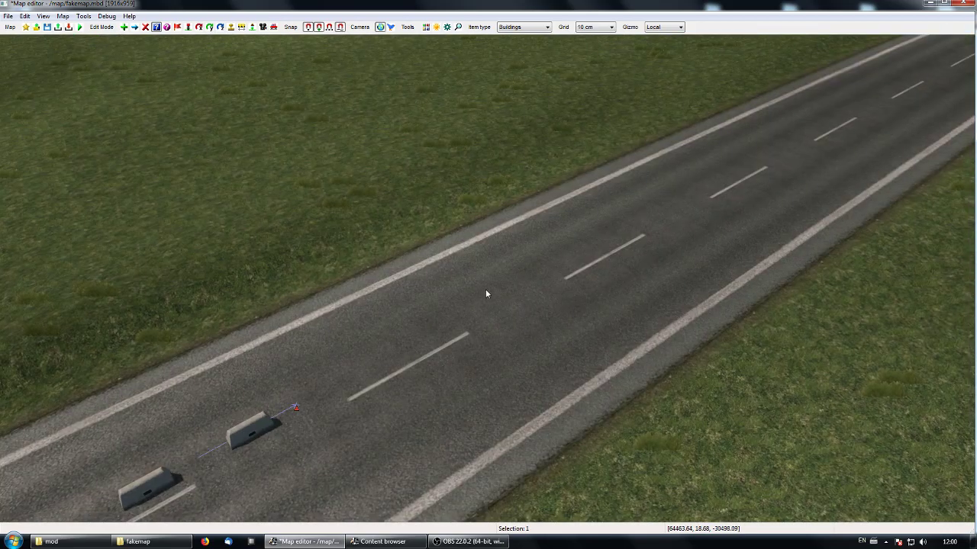
{"action": "middle_click_drag", "start_coordinate": [453, 287], "coordinate": [282, 280]}
{"action": "middle_click_drag", "start_coordinate": [489, 279], "coordinate": [442, 237]}
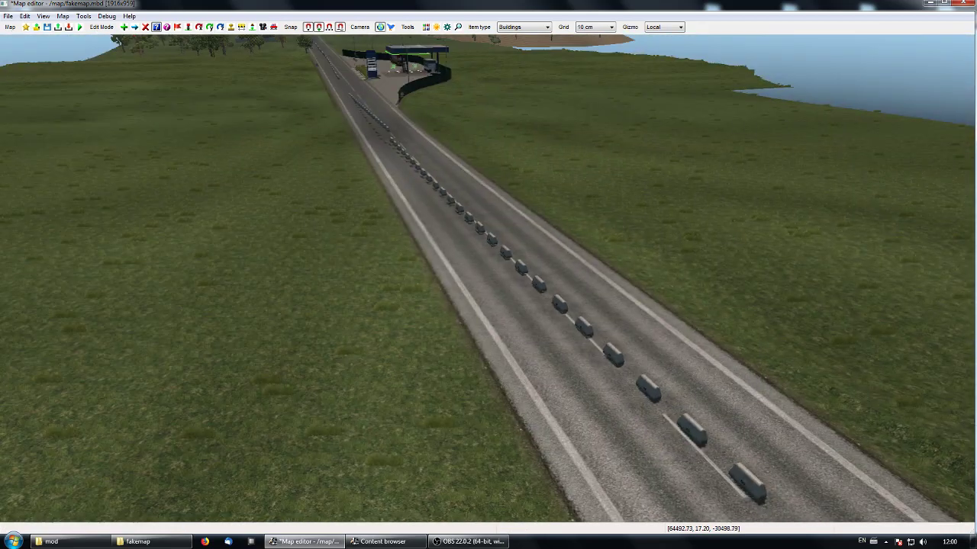
- Move the node joining two concrete barrier segments just past the fuel station to realign the row on the road's centre line
{"action": "double_click", "coordinate": [391, 135]}
{"action": "key", "text": "Escape"}
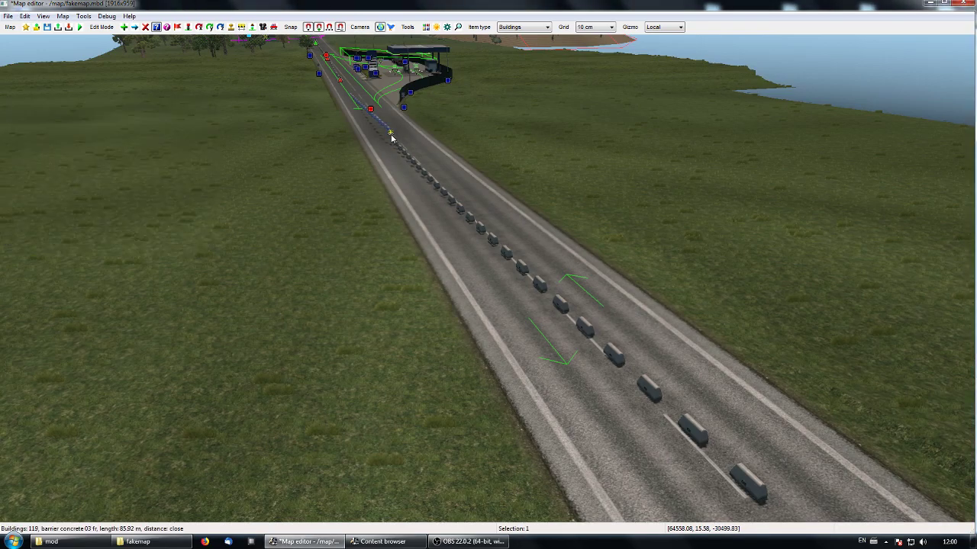
{"action": "left_click", "coordinate": [392, 135]}
{"action": "key", "text": "Escape"}
{"action": "key", "text": "m"}
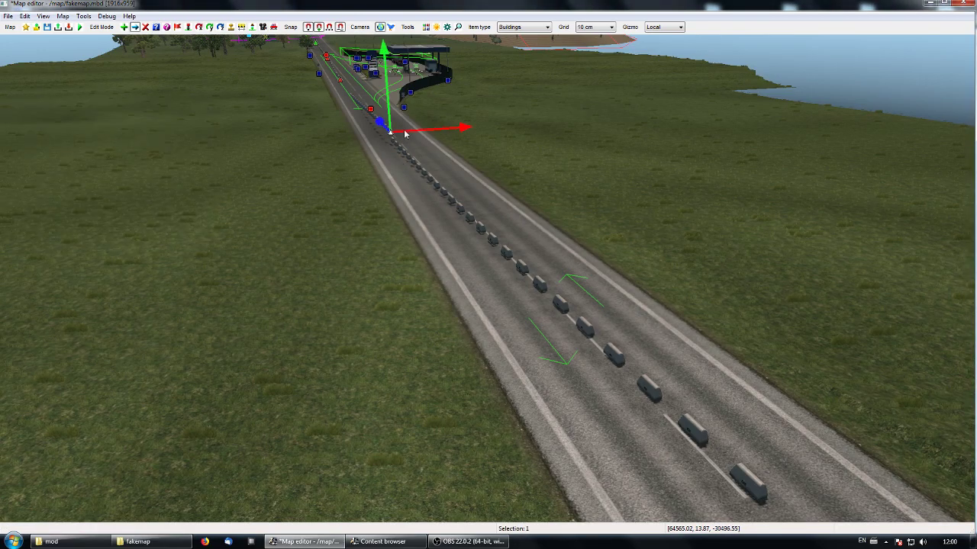
{"action": "left_click_drag", "start_coordinate": [392, 135], "coordinate": [403, 150]}
{"action": "middle_click_drag", "start_coordinate": [403, 149], "coordinate": [267, 175]}
{"action": "left_click_drag", "start_coordinate": [373, 336], "coordinate": [483, 293]}
{"action": "middle_click_drag", "start_coordinate": [441, 343], "coordinate": [305, 335]}
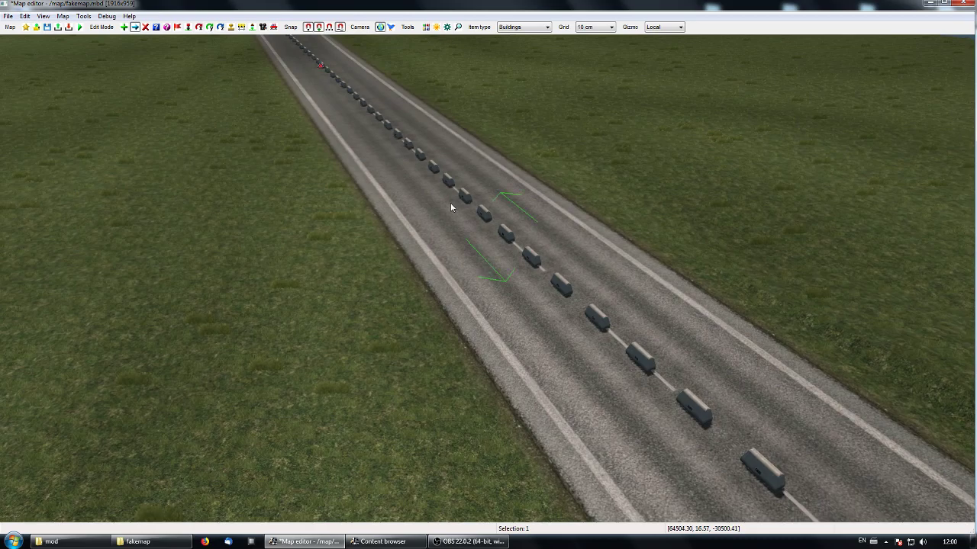
- Examine how the concrete barrier row follows the centre line along the whole road, from the hilltop down to the fuel station
{"action": "middle_click_drag", "start_coordinate": [402, 175], "coordinate": [494, 285]}
{"action": "left_click_drag", "start_coordinate": [579, 317], "coordinate": [597, 326]}
{"action": "middle_click_drag", "start_coordinate": [596, 326], "coordinate": [423, 273]}
{"action": "left_click_drag", "start_coordinate": [300, 180], "coordinate": [359, 198]}
{"action": "middle_click_drag", "start_coordinate": [359, 198], "coordinate": [183, 157]}
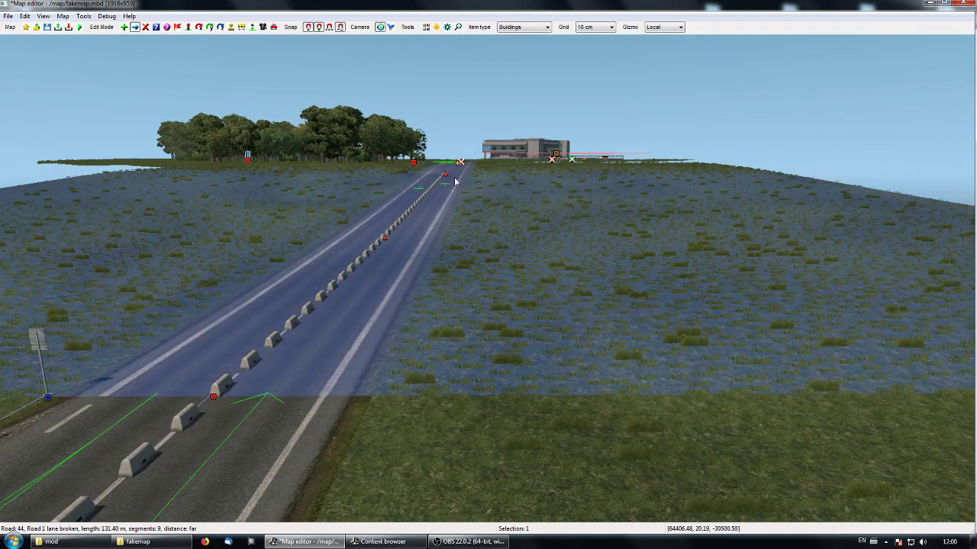
{"action": "mouse_move", "coordinate": [496, 280]}
{"action": "middle_mouse_down"}
{"action": "mouse_move", "coordinate": [404, 280]}
{"action": "mouse_move", "coordinate": [420, 243]}
{"action": "mouse_move", "coordinate": [488, 282]}
{"action": "middle_mouse_up"}
{"action": "key", "text": "Up"}
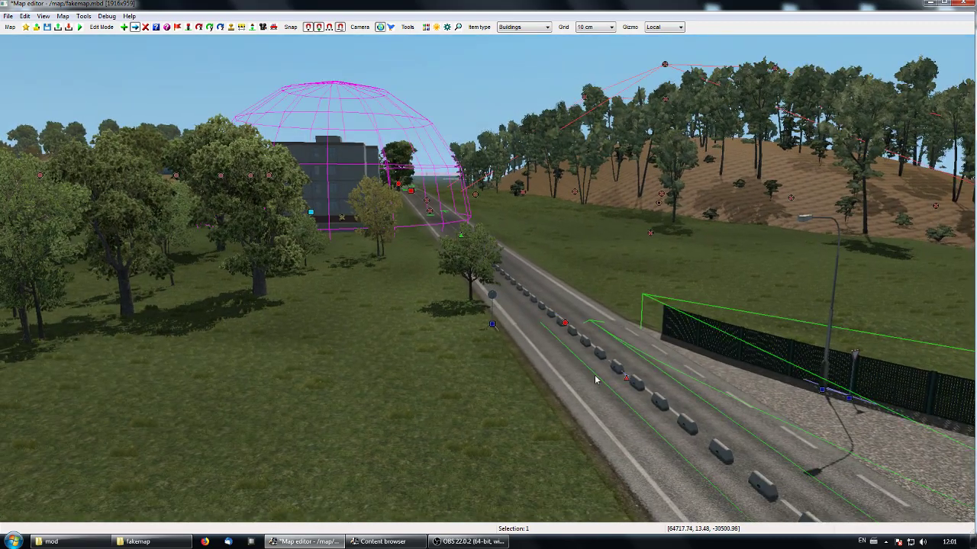
- Adjust the barrier node opposite the fuel station forecourt so it sits closer to the road's centre line
{"action": "left_click_drag", "start_coordinate": [626, 379], "coordinate": [634, 378]}
{"action": "middle_click_drag", "start_coordinate": [634, 382], "coordinate": [908, 324]}
{"action": "key", "text": "Up"}
{"action": "middle_click_drag", "start_coordinate": [488, 275], "coordinate": [610, 256]}
{"action": "key", "text": "Up"}
{"action": "key", "text": "Up"}
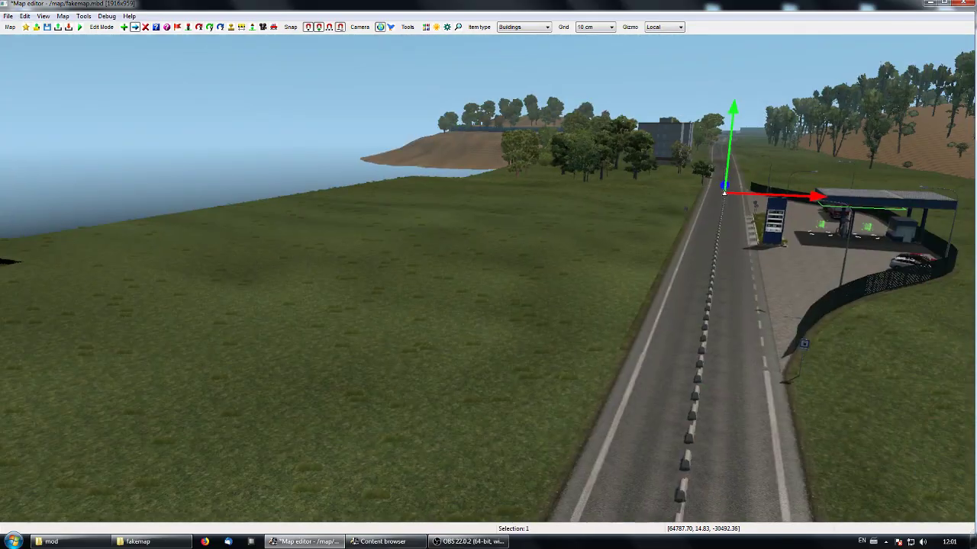
{"action": "mouse_move", "coordinate": [489, 275]}
{"action": "middle_mouse_down"}
{"action": "mouse_move", "coordinate": [443, 305]}
{"action": "mouse_move", "coordinate": [488, 283]}
{"action": "middle_mouse_up"}
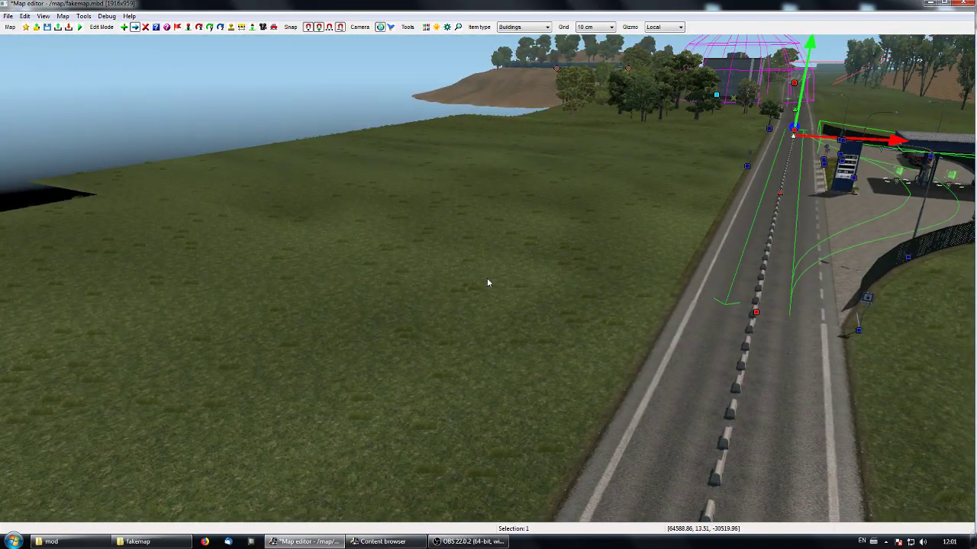
- Search the building schemes for "wall" and choose anti_noise 13 - wooden_01 as the scheme for new buildings
{"action": "key", "text": "e"}
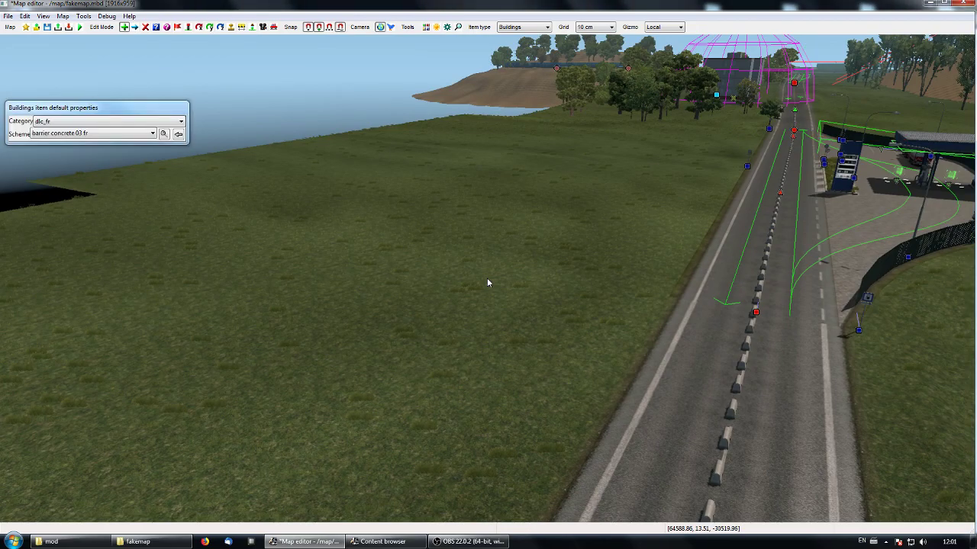
{"action": "left_click", "coordinate": [164, 133]}
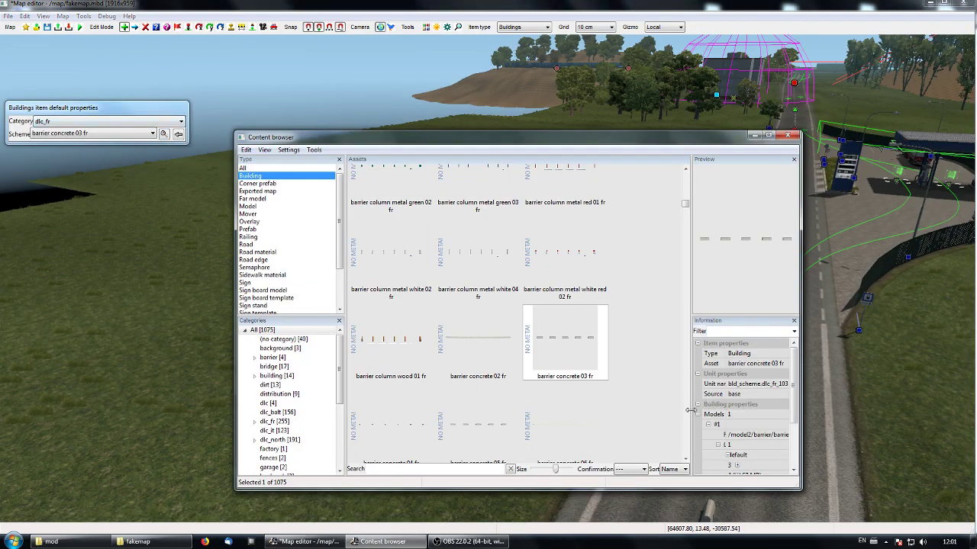
{"action": "scroll", "coordinate": [689, 415], "scroll_direction": "down", "scroll_amount": 3}
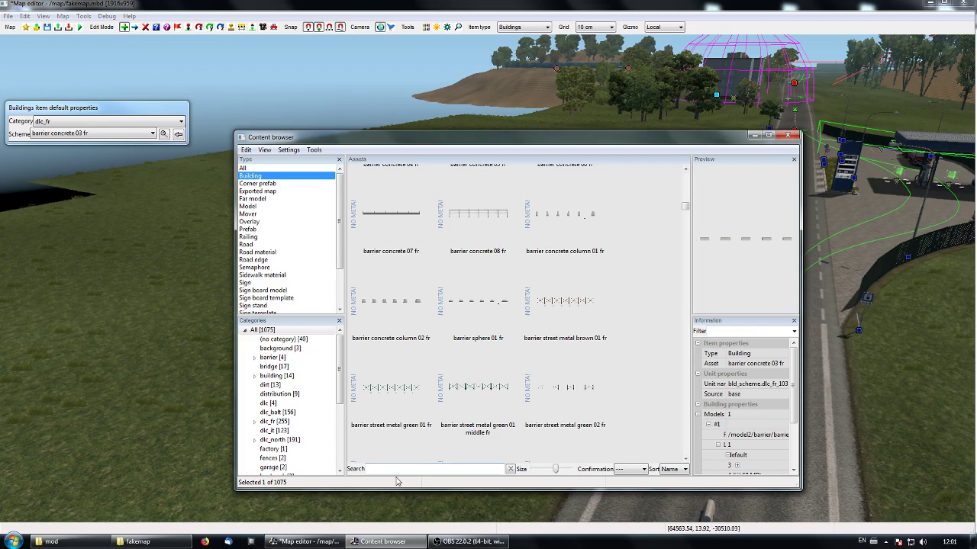
{"action": "type", "text": "wall"}
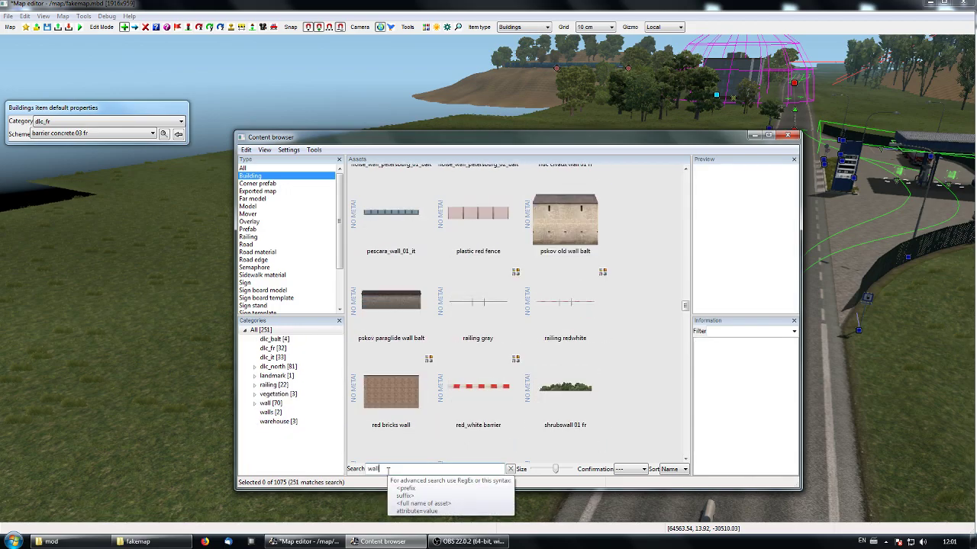
{"action": "scroll", "coordinate": [683, 241], "scroll_direction": "up", "scroll_amount": 4}
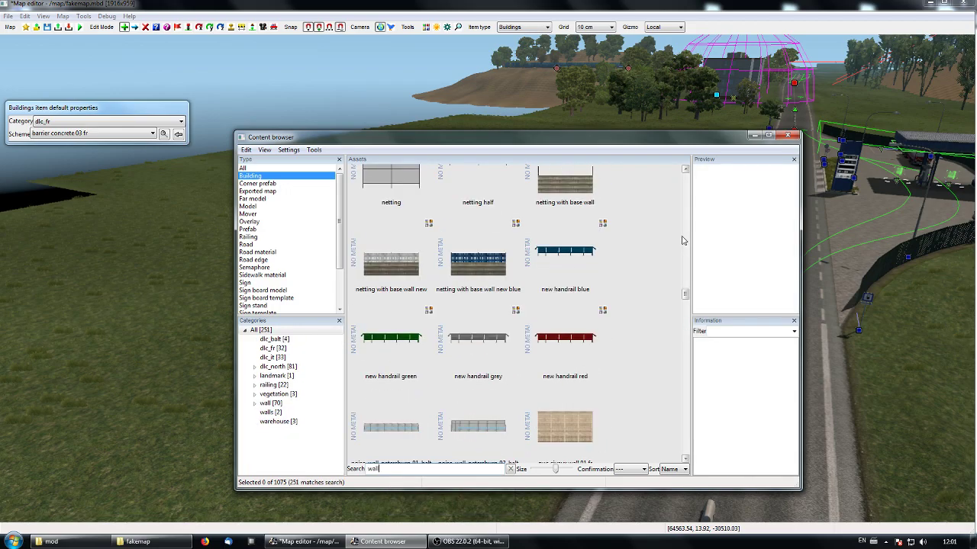
{"action": "scroll", "coordinate": [684, 241], "scroll_direction": "up", "scroll_amount": 3}
{"action": "left_click_drag", "start_coordinate": [685, 280], "coordinate": [693, 182]}
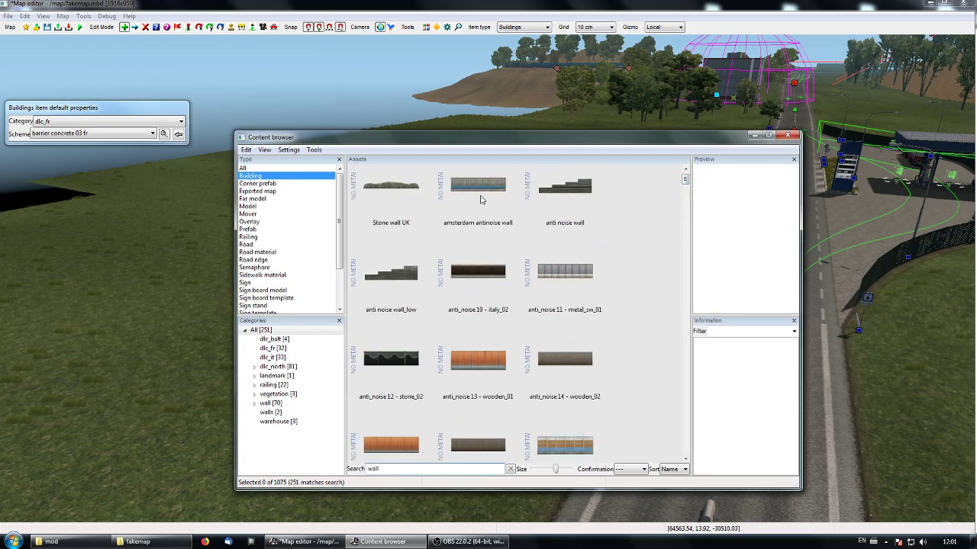
{"action": "left_click", "coordinate": [482, 200]}
{"action": "left_click", "coordinate": [474, 377]}
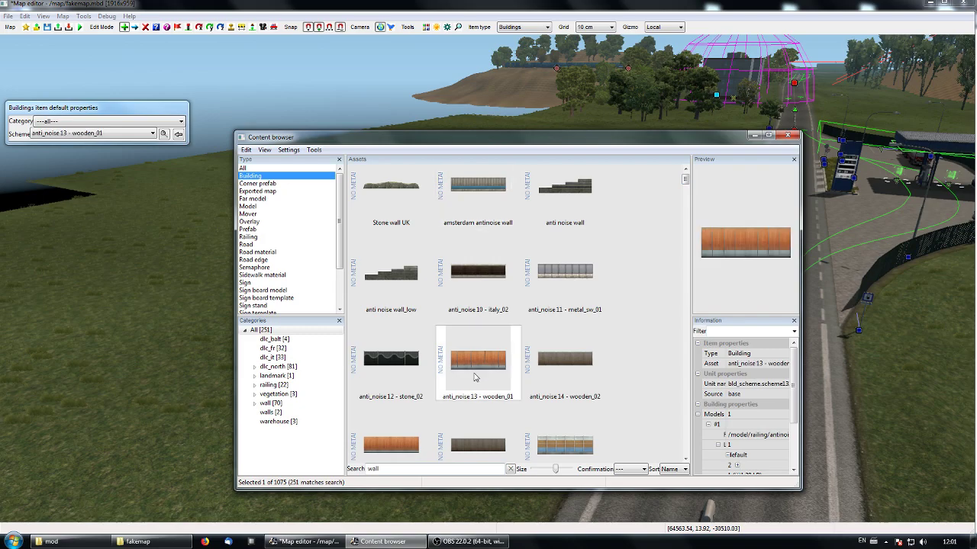
{"action": "left_click", "coordinate": [753, 136]}
- Place two wooden noise walls on the grass, one about 63.5 m and one about 65 m long, on opposite sides of the road
{"action": "left_click", "coordinate": [370, 400]}
{"action": "left_click", "coordinate": [610, 186]}
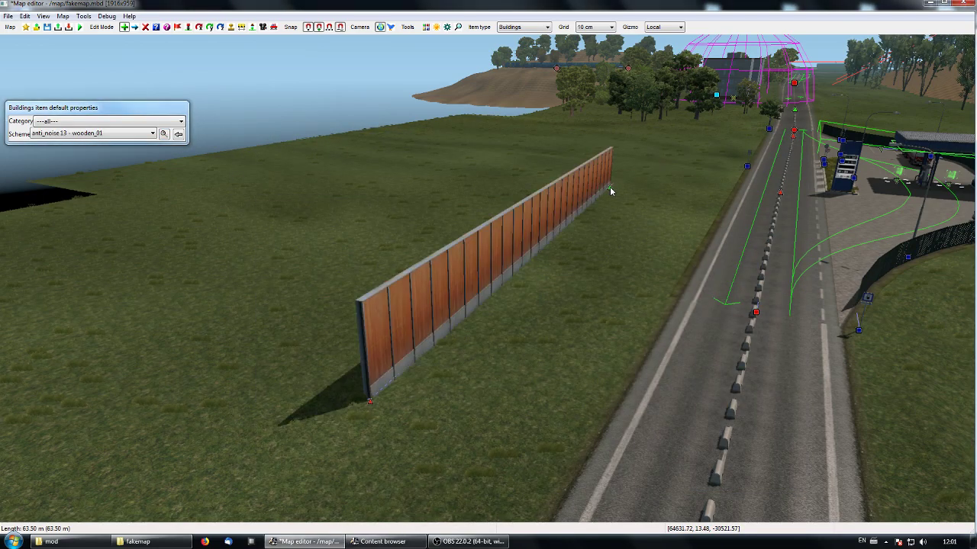
{"action": "left_click", "coordinate": [610, 186]}
{"action": "right_click_drag", "start_coordinate": [586, 313], "coordinate": [628, 383]}
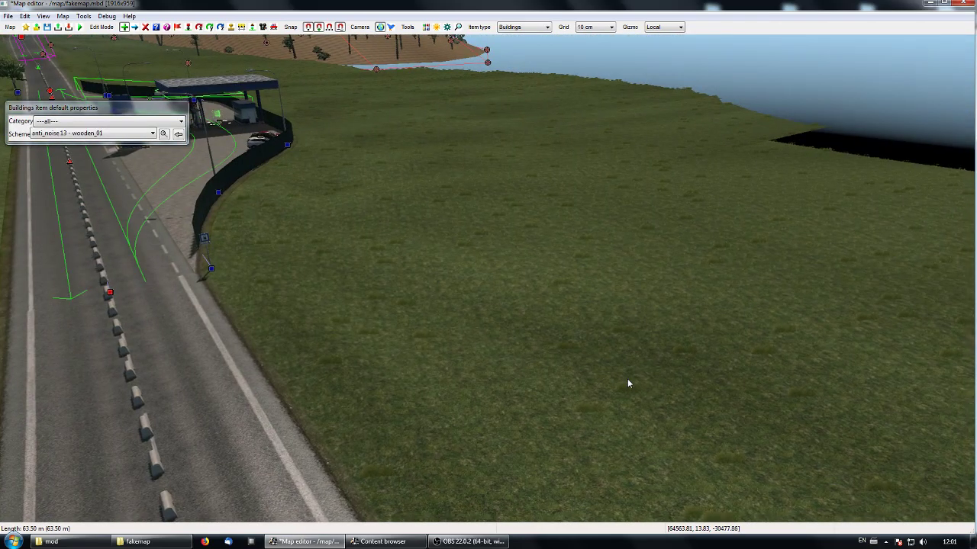
{"action": "left_click", "coordinate": [752, 371]}
{"action": "left_click", "coordinate": [413, 145]}
{"action": "key", "text": "Escape"}
- Lengthen the wooden wall on the fuel station's side of the road by moving both end nodes outward along its direction
{"action": "middle_click_drag", "start_coordinate": [488, 361], "coordinate": [412, 277]}
{"action": "mouse_move", "coordinate": [487, 277]}
{"action": "middle_mouse_down"}
{"action": "mouse_move", "coordinate": [405, 336]}
{"action": "mouse_move", "coordinate": [487, 277]}
{"action": "middle_mouse_up"}
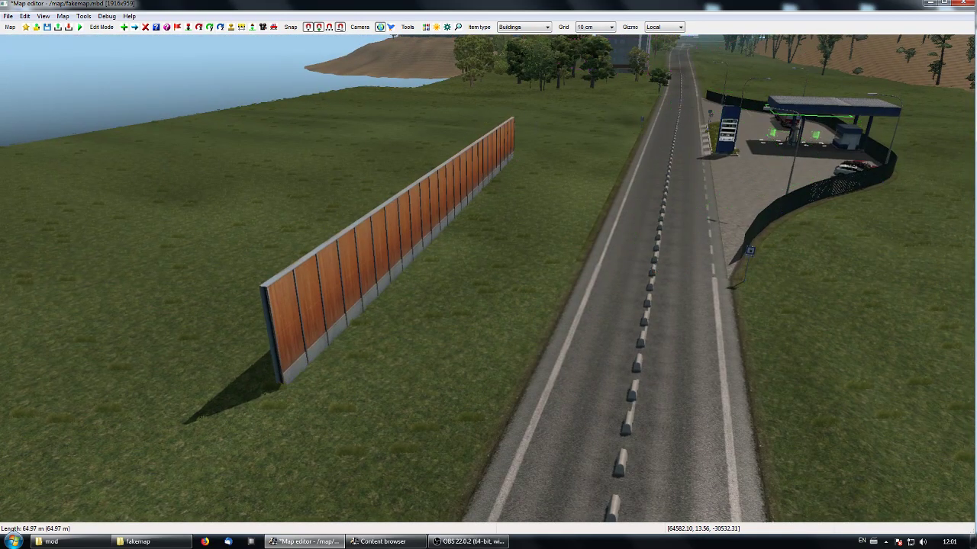
{"action": "middle_click_drag", "start_coordinate": [306, 278], "coordinate": [486, 278]}
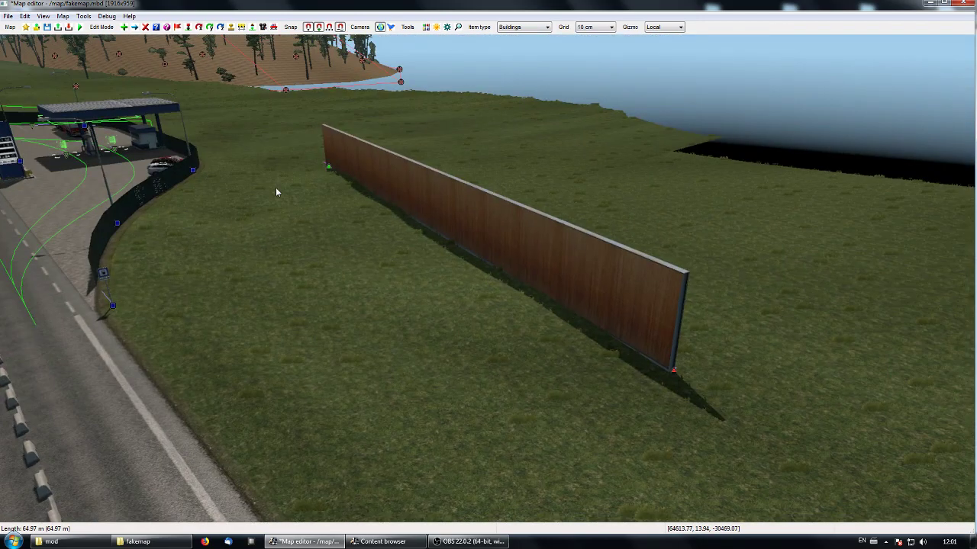
{"action": "middle_click_drag", "start_coordinate": [312, 209], "coordinate": [487, 292]}
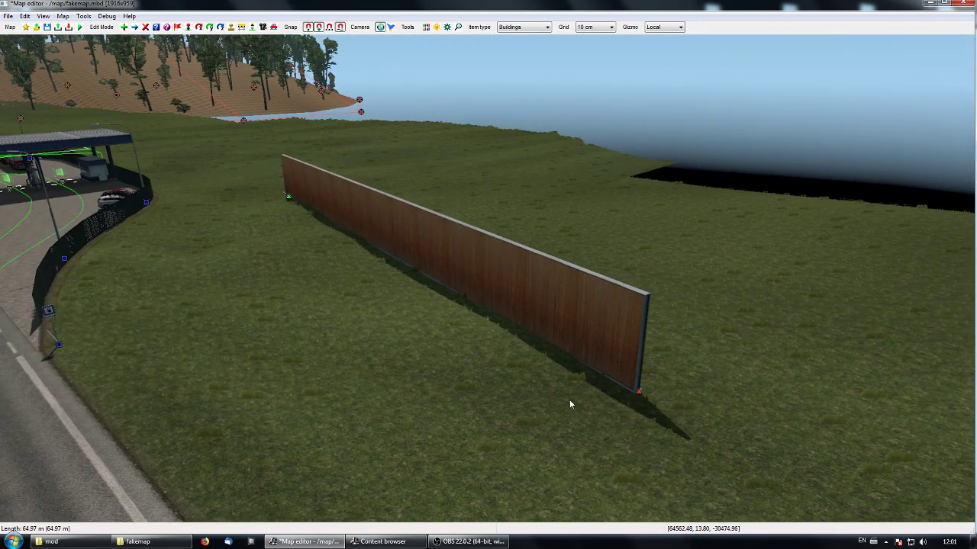
{"action": "key", "text": "m"}
{"action": "left_click", "coordinate": [643, 392]}
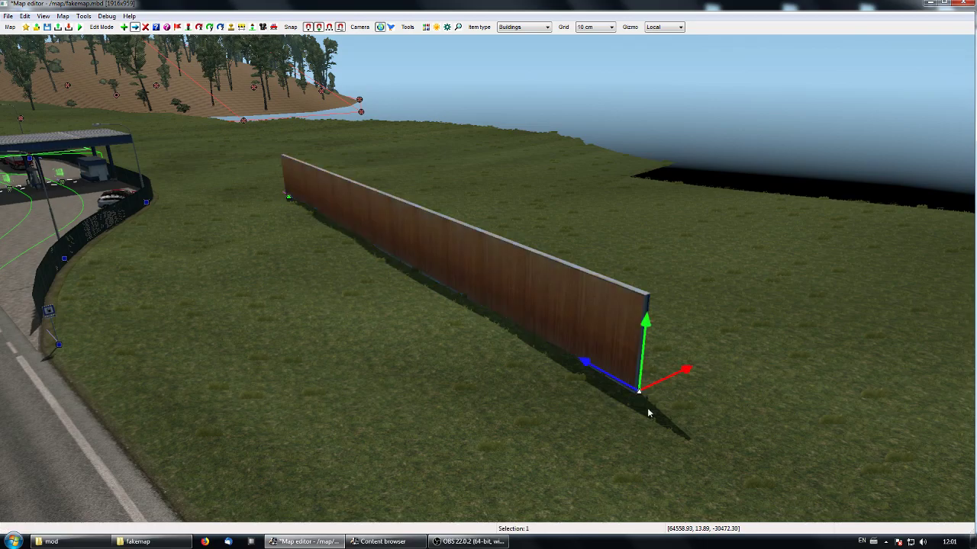
{"action": "left_click_drag", "start_coordinate": [587, 368], "coordinate": [687, 416]}
{"action": "left_click", "coordinate": [292, 198]}
{"action": "left_click_drag", "start_coordinate": [257, 186], "coordinate": [192, 143]}
{"action": "left_click", "coordinate": [279, 283]}
- Move the near end node of the wooden wall on the fuel station's side back inward across the grass
{"action": "right_click_drag", "start_coordinate": [732, 457], "coordinate": [743, 461]}
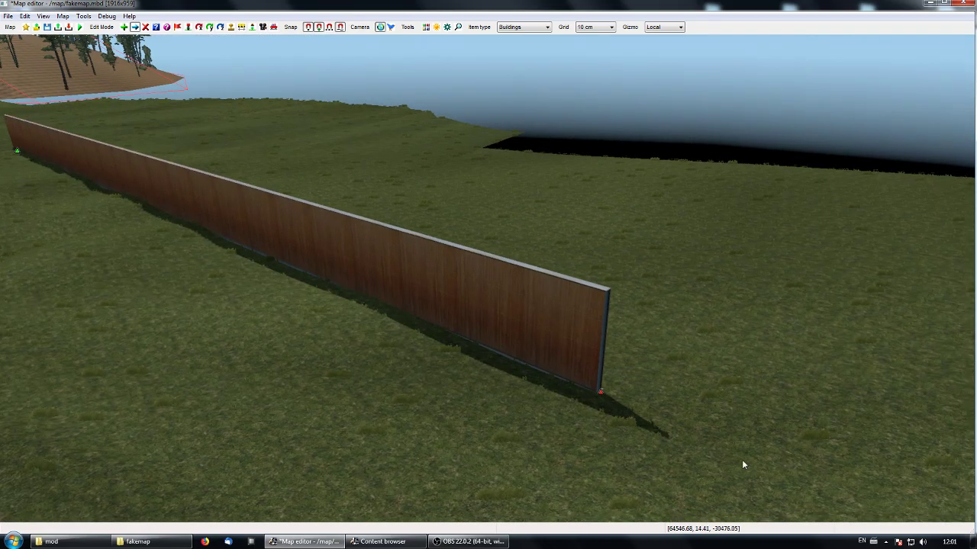
{"action": "left_click_drag", "start_coordinate": [604, 397], "coordinate": [418, 243]}
{"action": "right_click_drag", "start_coordinate": [492, 289], "coordinate": [499, 285]}
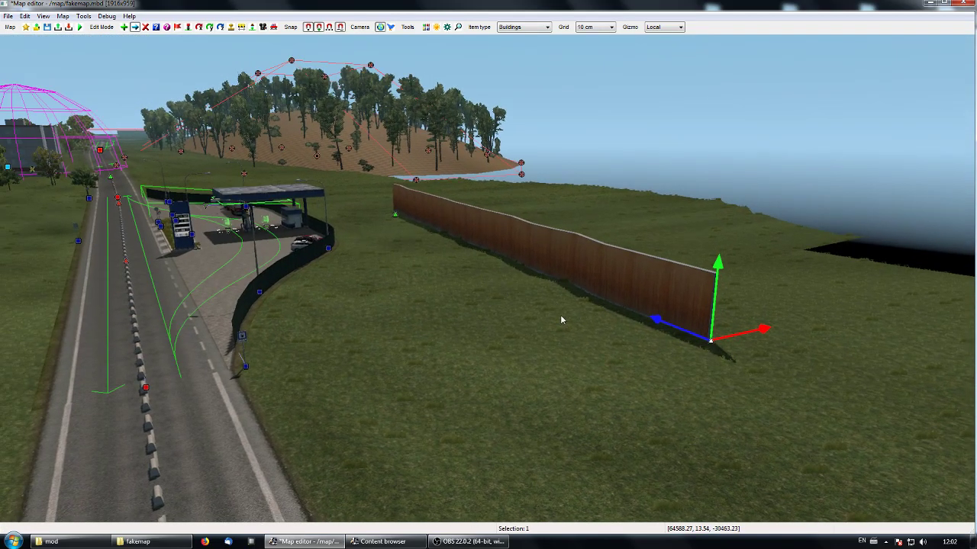
- Try to extend the wooden wall across the road from the fuel station by moving both of its end nodes outward
{"action": "right_click_drag", "start_coordinate": [580, 274], "coordinate": [492, 290]}
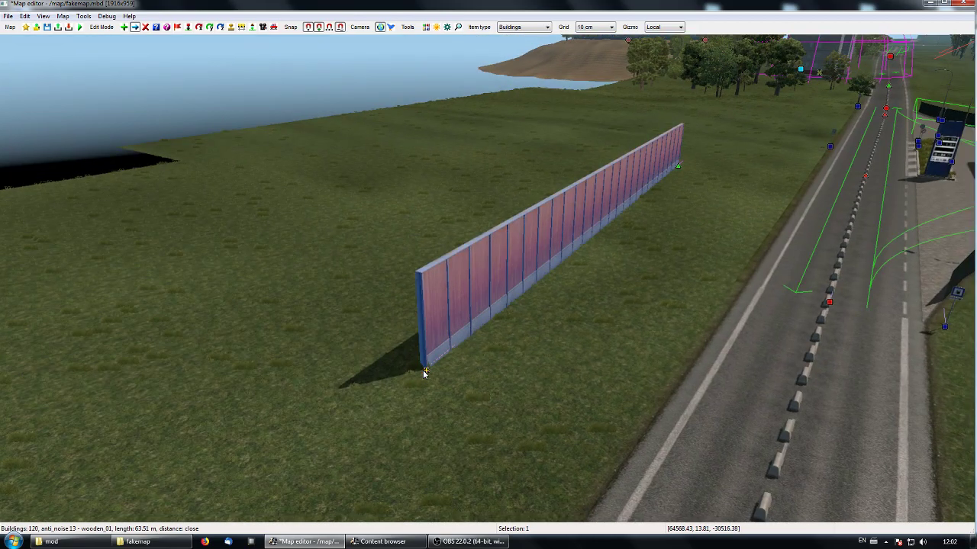
{"action": "left_click_drag", "start_coordinate": [428, 373], "coordinate": [165, 307]}
{"action": "left_click_drag", "start_coordinate": [676, 165], "coordinate": [730, 139]}
{"action": "left_click_drag", "start_coordinate": [176, 315], "coordinate": [303, 334]}
{"action": "key", "text": "z"}
{"action": "key", "text": "z"}
{"action": "key", "text": "z"}
{"action": "key", "text": "Up"}
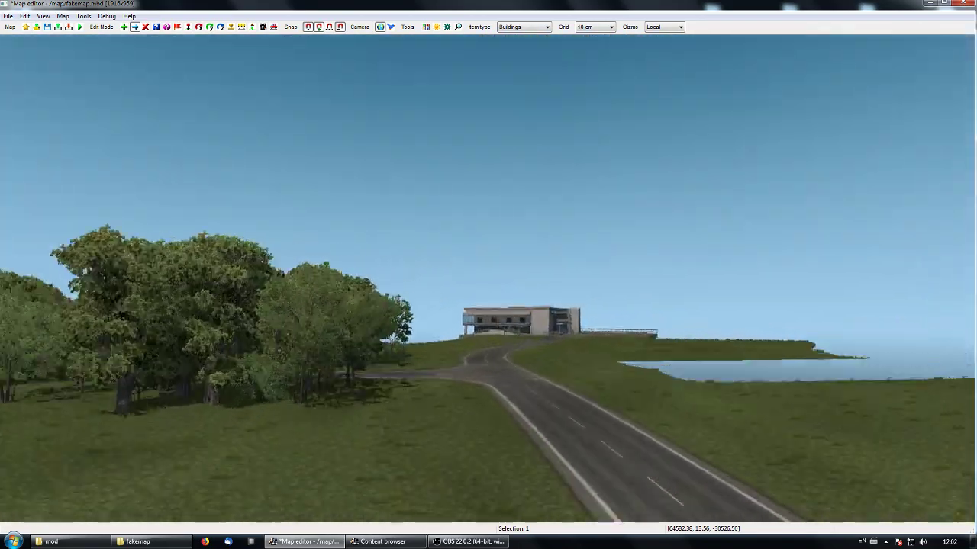
{"action": "key", "text": "z"}
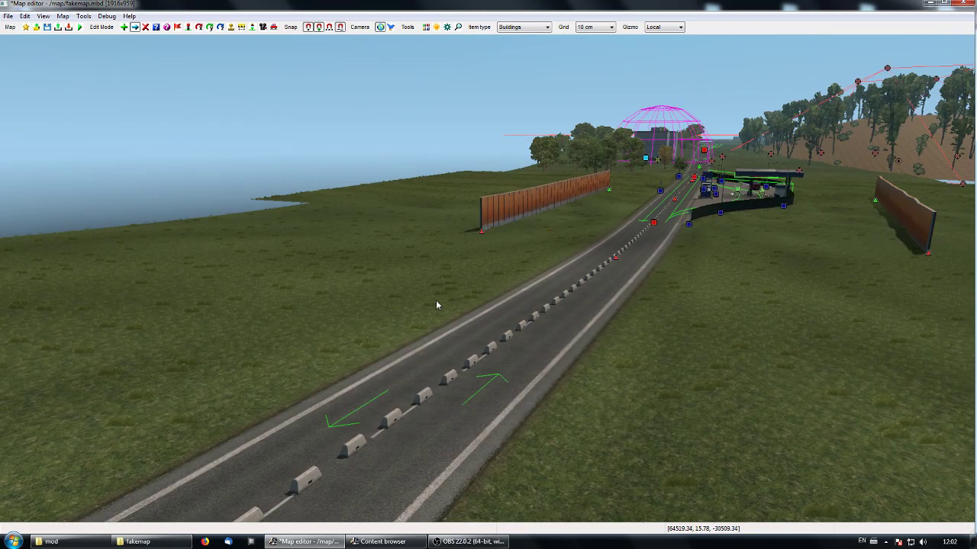
- Stretch the wooden wall opposite the fuel station to about 159 m, placing both end nodes close along the road's edge
{"action": "left_click_drag", "start_coordinate": [487, 238], "coordinate": [11, 336]}
{"action": "middle_click_drag", "start_coordinate": [295, 338], "coordinate": [531, 213]}
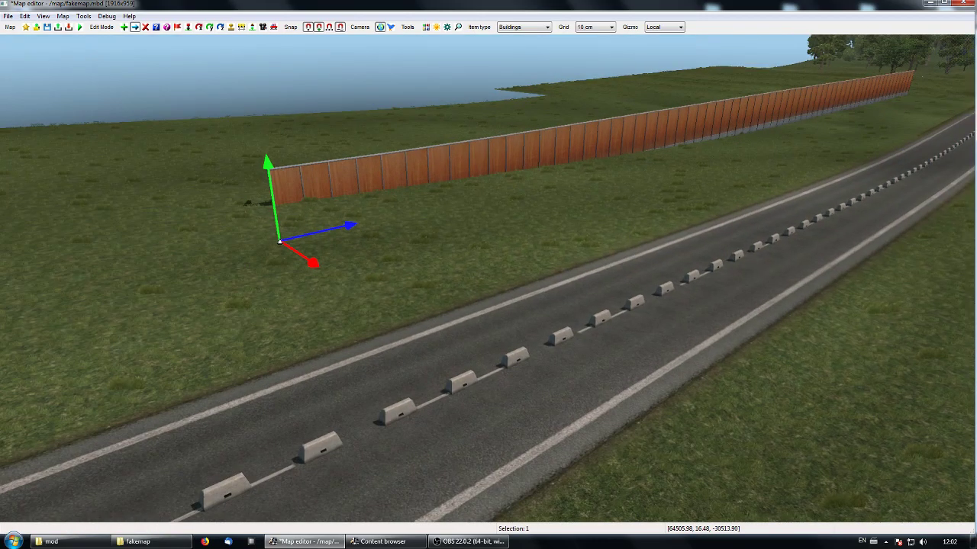
{"action": "middle_click_drag", "start_coordinate": [278, 220], "coordinate": [490, 278]}
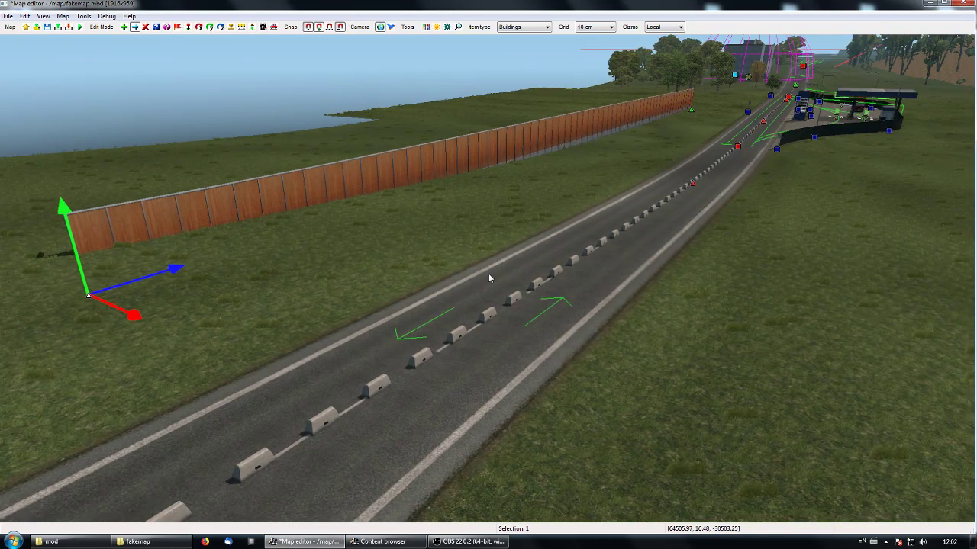
{"action": "left_click_drag", "start_coordinate": [89, 322], "coordinate": [86, 410]}
{"action": "left_click_drag", "start_coordinate": [696, 124], "coordinate": [730, 121]}
{"action": "mouse_move", "coordinate": [84, 406]}
{"action": "left_mouse_down"}
{"action": "mouse_move", "coordinate": [149, 394]}
{"action": "mouse_move", "coordinate": [80, 416]}
{"action": "left_mouse_up"}
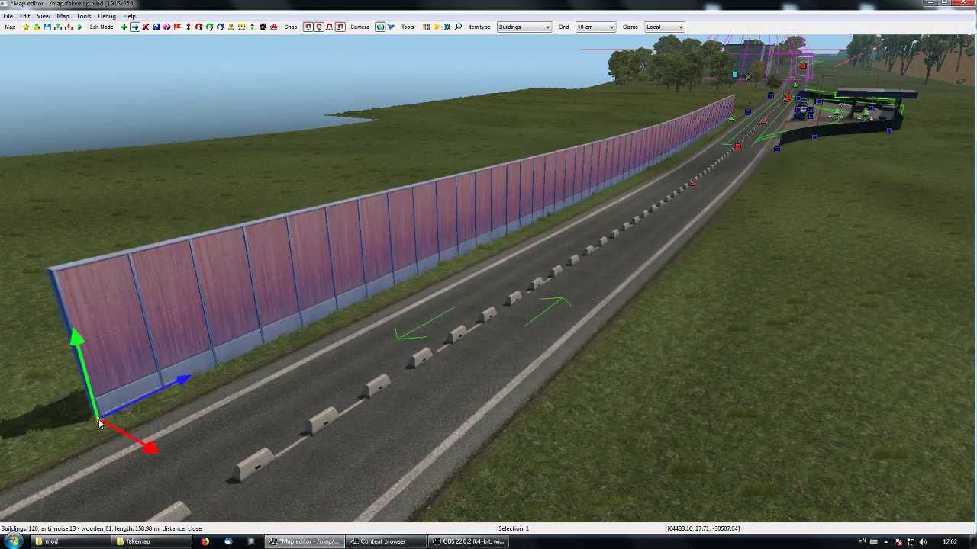
- Open the building item properties of the wooden wall opposite the fuel station and move the dialog clear of the wall
{"action": "key", "text": "Up"}
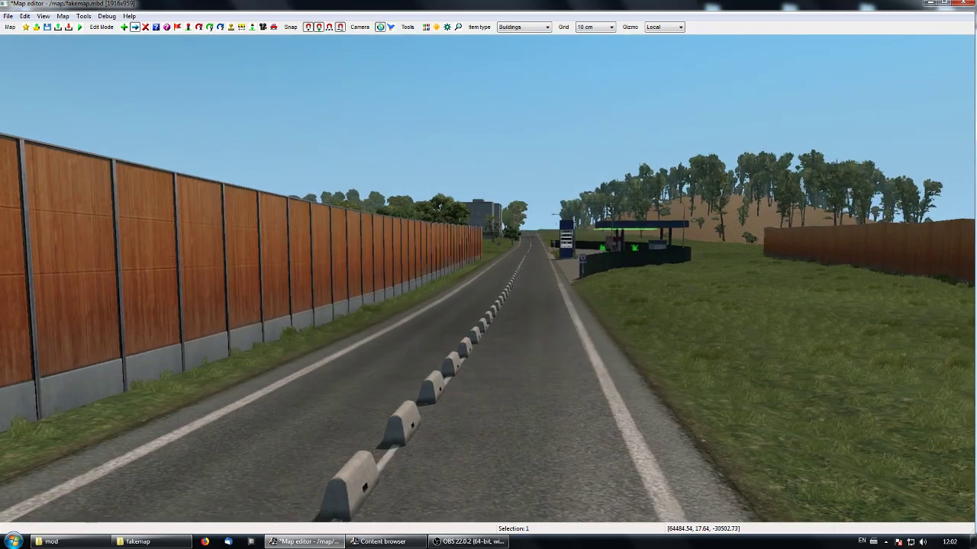
{"action": "key", "text": "Up"}
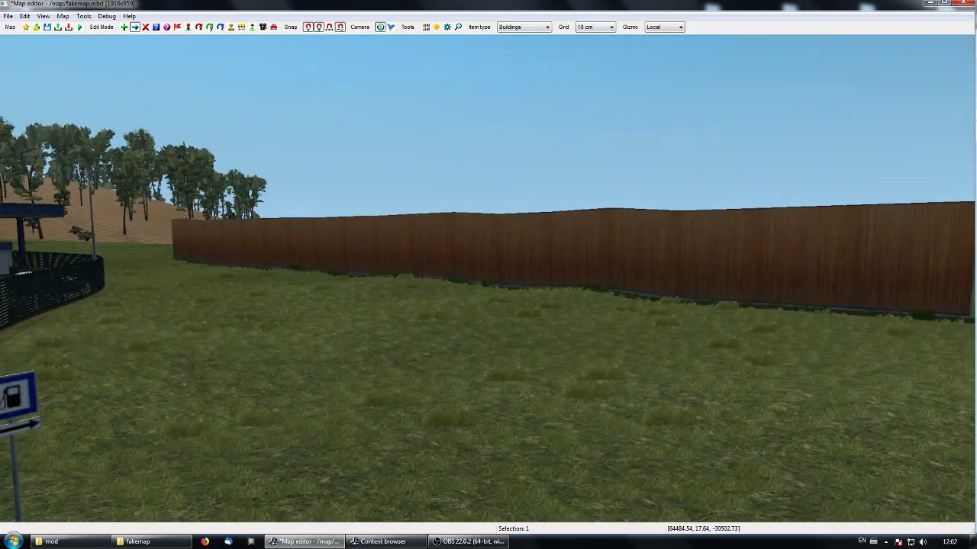
{"action": "right_click_drag", "start_coordinate": [489, 279], "coordinate": [488, 281]}
{"action": "key", "text": "p"}
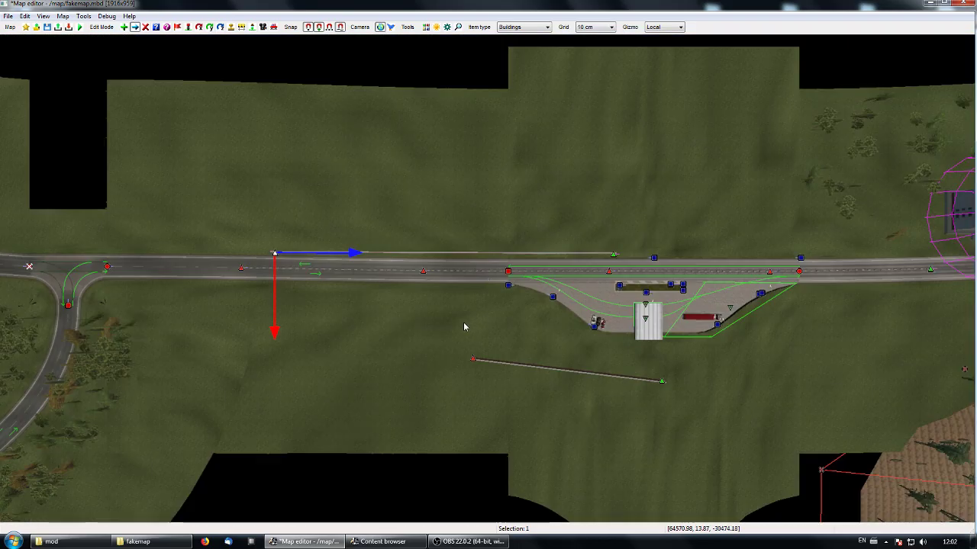
{"action": "right_click_drag", "start_coordinate": [464, 327], "coordinate": [471, 322]}
{"action": "right_click_drag", "start_coordinate": [500, 284], "coordinate": [364, 372]}
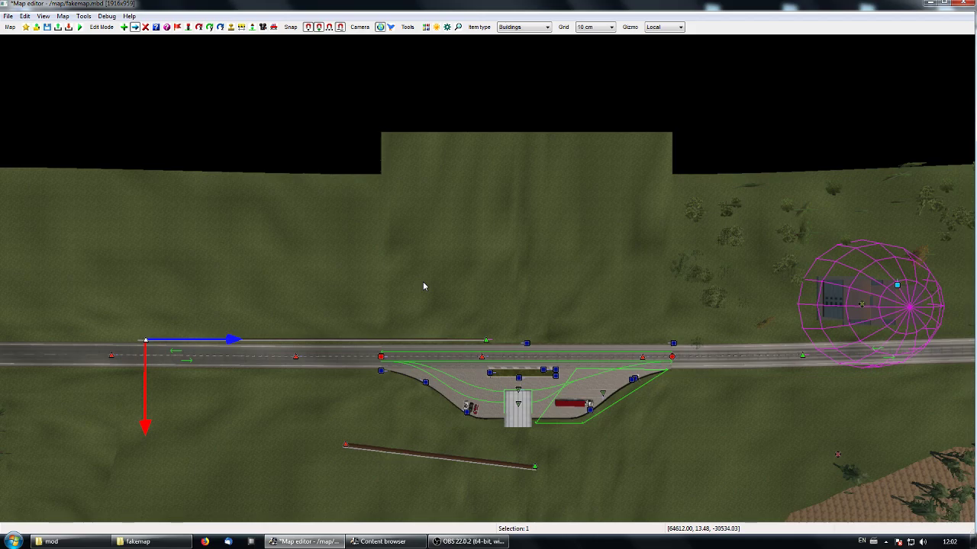
{"action": "key", "text": "e"}
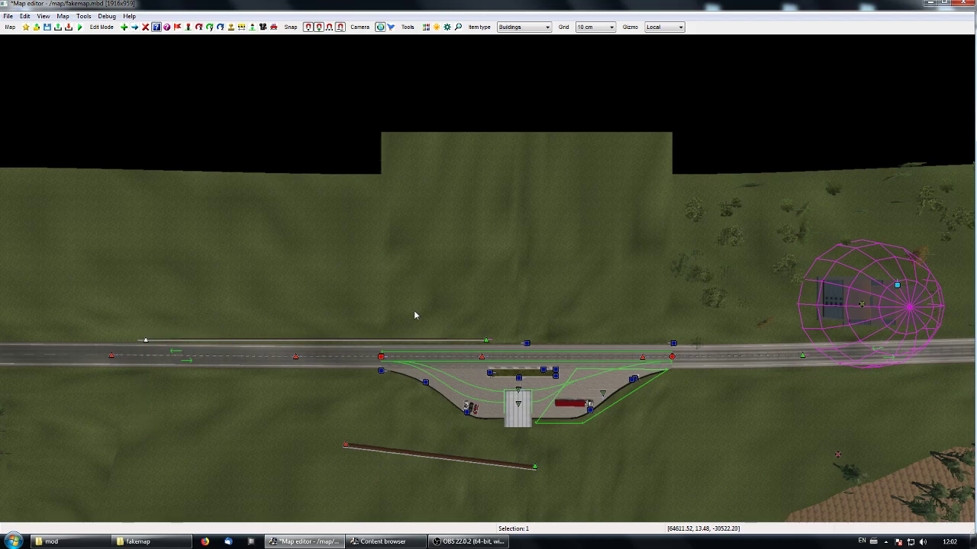
{"action": "left_click", "coordinate": [142, 343]}
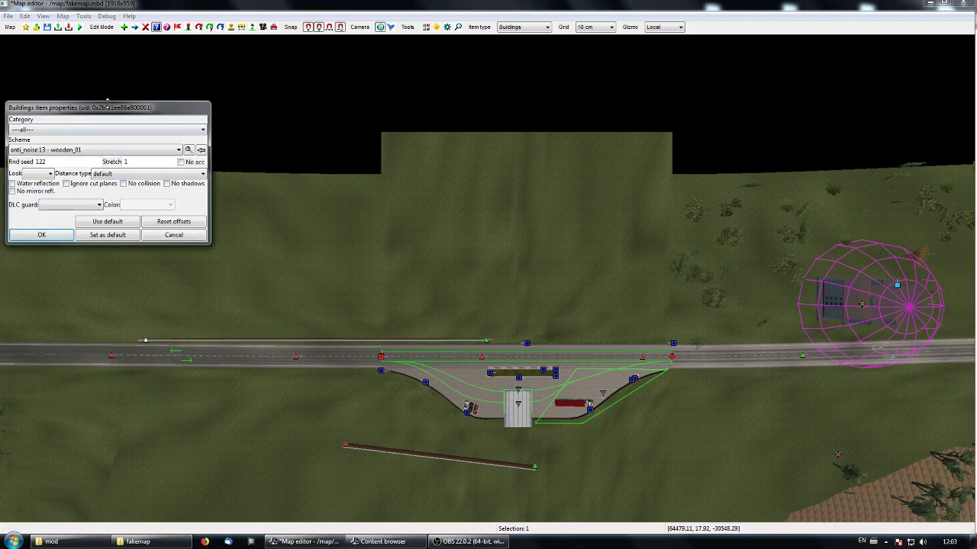
{"action": "left_click_drag", "start_coordinate": [102, 112], "coordinate": [199, 171]}
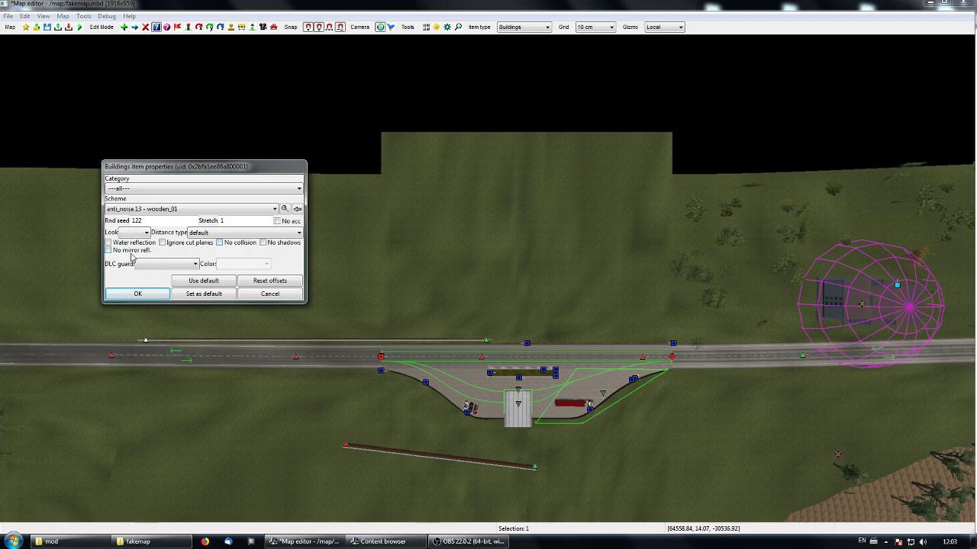
{"action": "left_click_drag", "start_coordinate": [225, 174], "coordinate": [380, 131]}
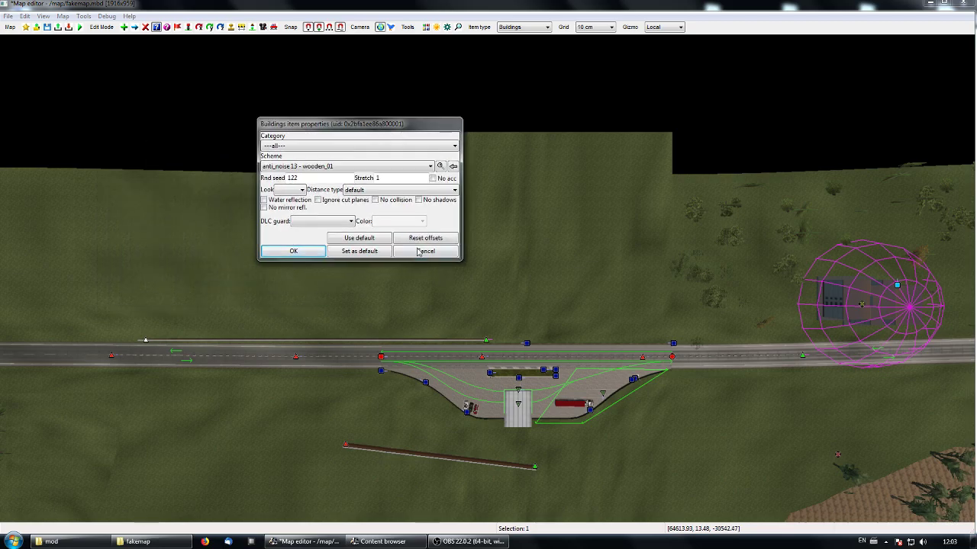
- Turn on No collision for the wooden wall opposite the fuel station, examine the row along the road, and turn the option back off
{"action": "left_click", "coordinate": [375, 200]}
{"action": "middle_click_drag", "start_coordinate": [393, 298], "coordinate": [479, 294]}
{"action": "middle_click_drag", "start_coordinate": [412, 385], "coordinate": [61, 348]}
{"action": "key", "text": "p"}
{"action": "middle_click_drag", "start_coordinate": [486, 278], "coordinate": [763, 274]}
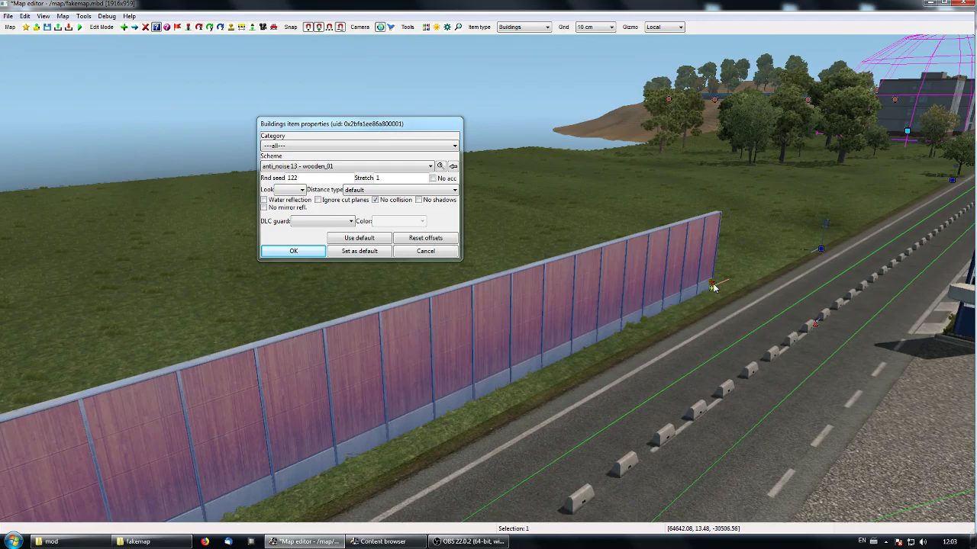
{"action": "middle_click_drag", "start_coordinate": [711, 285], "coordinate": [488, 283]}
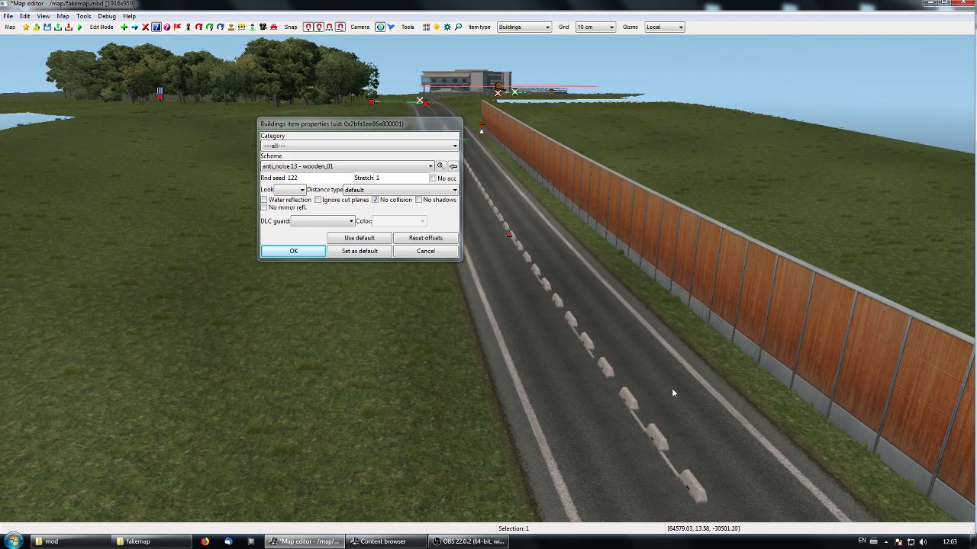
{"action": "right_click_drag", "start_coordinate": [679, 403], "coordinate": [487, 274]}
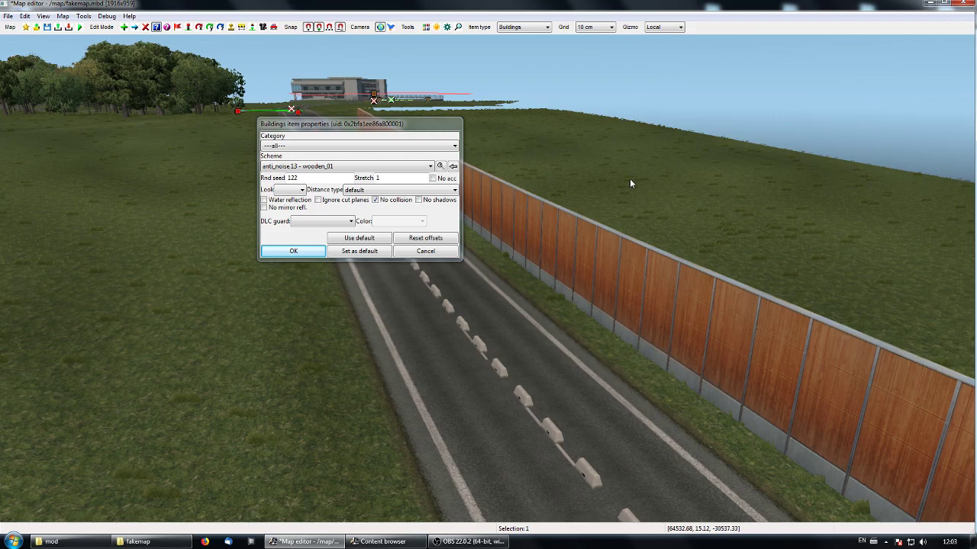
{"action": "right_click_drag", "start_coordinate": [582, 307], "coordinate": [450, 307]}
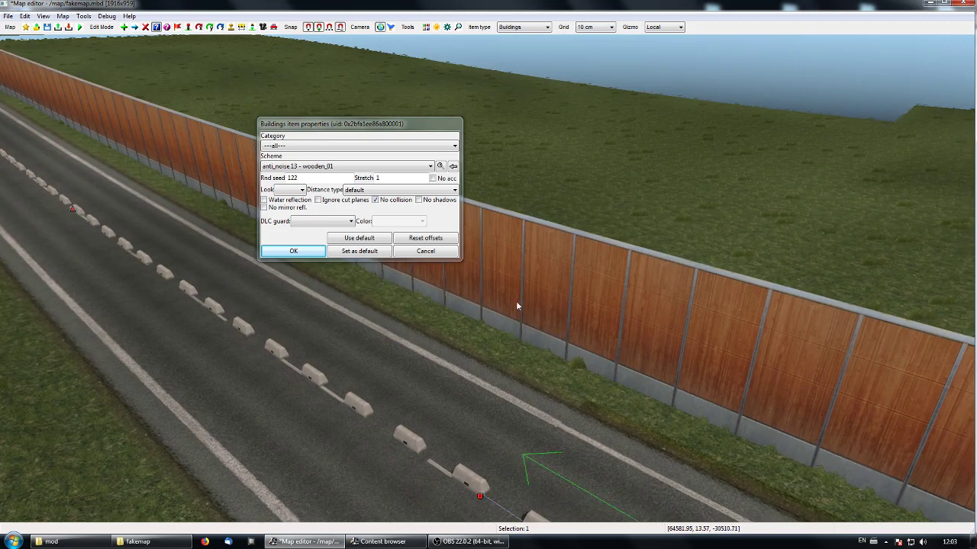
{"action": "right_click_drag", "start_coordinate": [454, 332], "coordinate": [487, 277]}
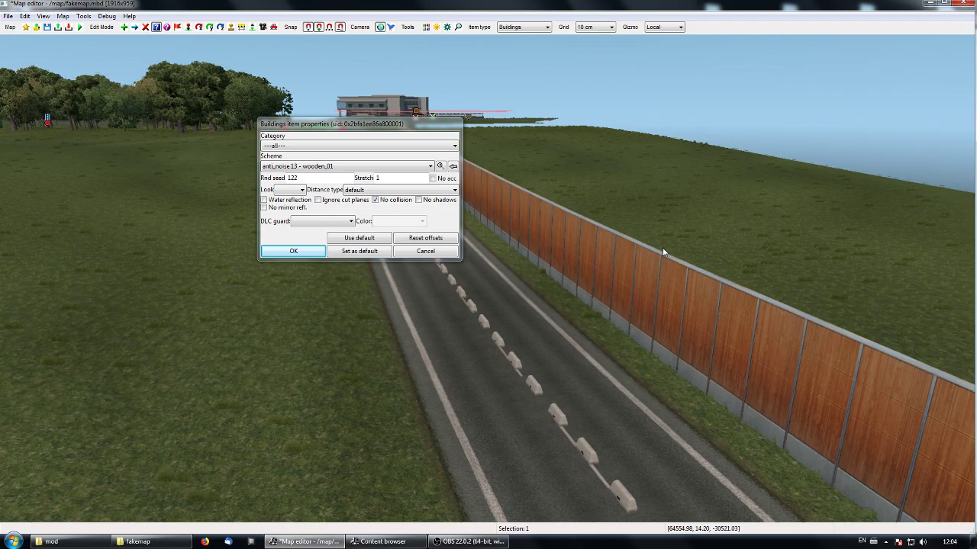
{"action": "left_click", "coordinate": [375, 201]}
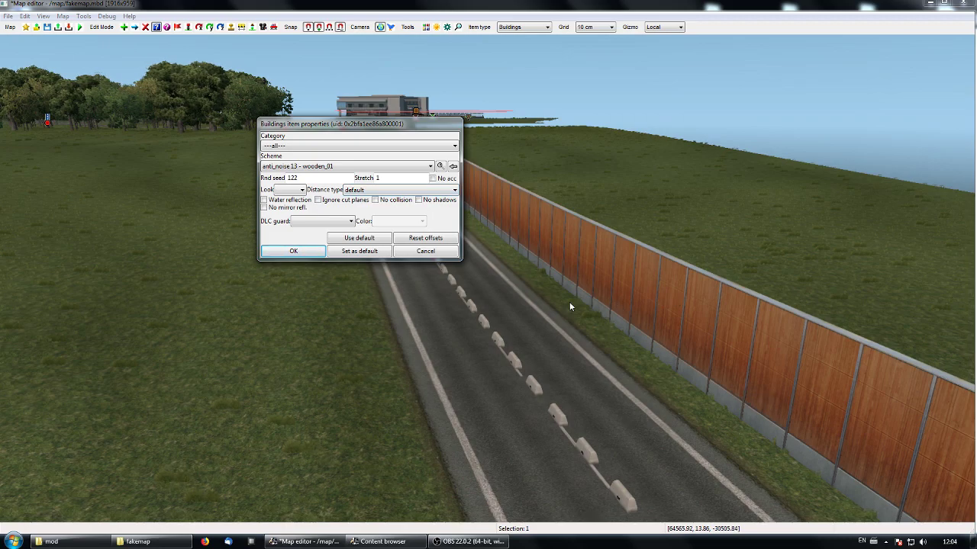
- Toggle No shadows on and off for the wooden wall, accept its properties and cancel the autosave
{"action": "left_click", "coordinate": [418, 200]}
{"action": "left_click", "coordinate": [418, 200]}
{"action": "left_click", "coordinate": [656, 365]}
{"action": "middle_click_drag", "start_coordinate": [657, 363], "coordinate": [487, 278]}
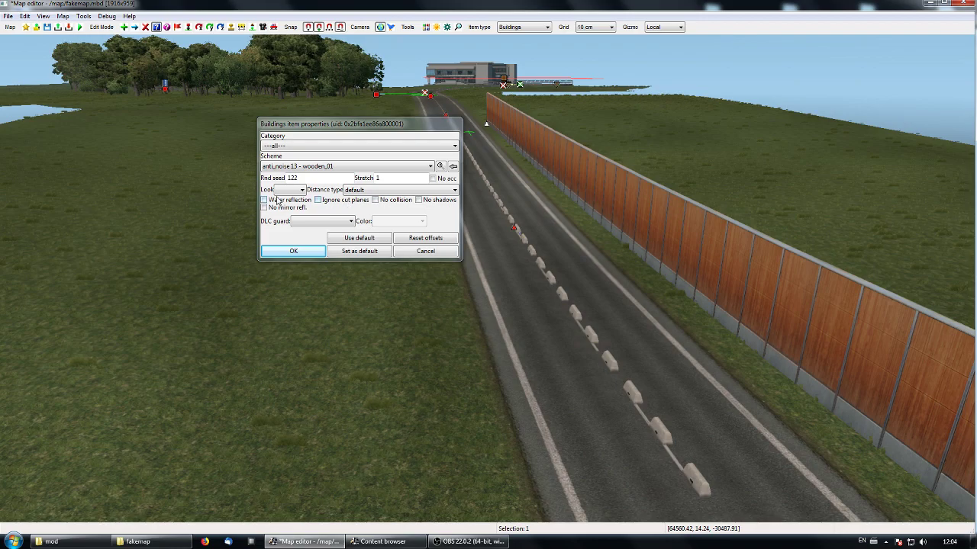
{"action": "left_click", "coordinate": [294, 251]}
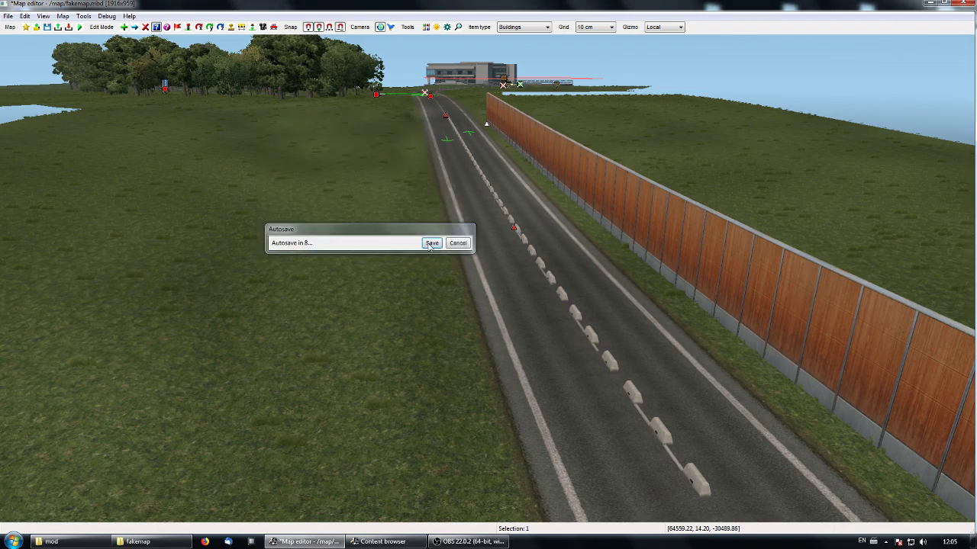
{"action": "left_click", "coordinate": [456, 240]}
- Search the building content for "narr" and set the scheme for new buildings to narrow trees avenue sc
{"action": "right_click_drag", "start_coordinate": [488, 274], "coordinate": [637, 293]}
{"action": "key", "text": "Up"}
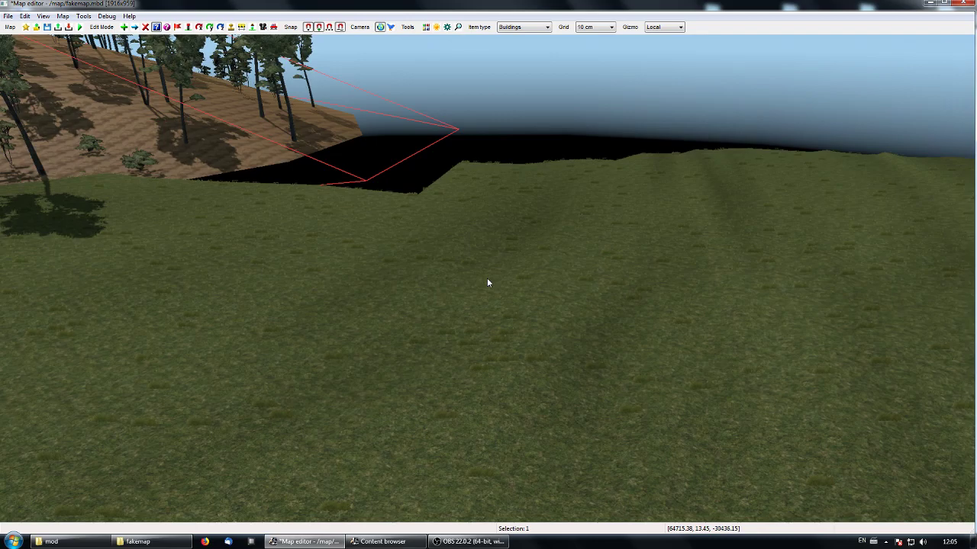
{"action": "key", "text": "e"}
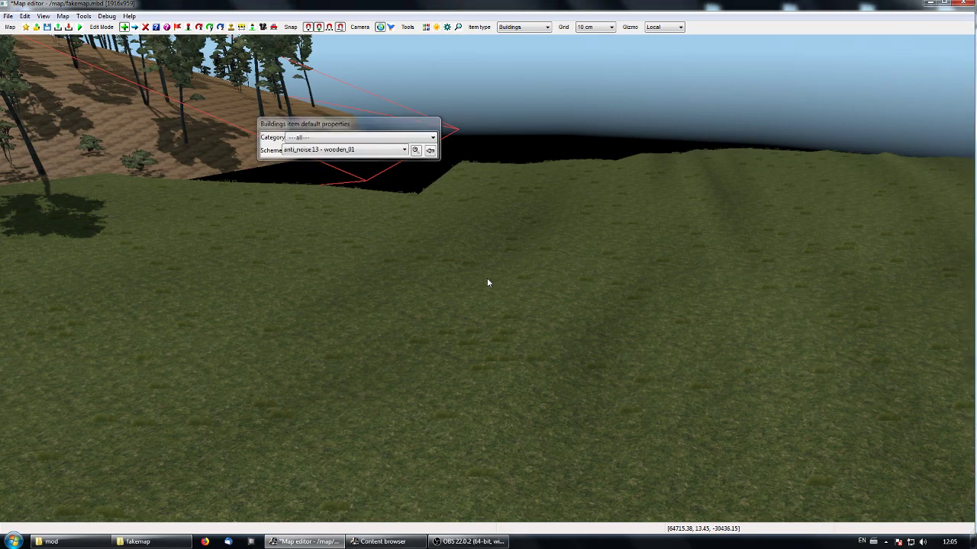
{"action": "left_click", "coordinate": [414, 149]}
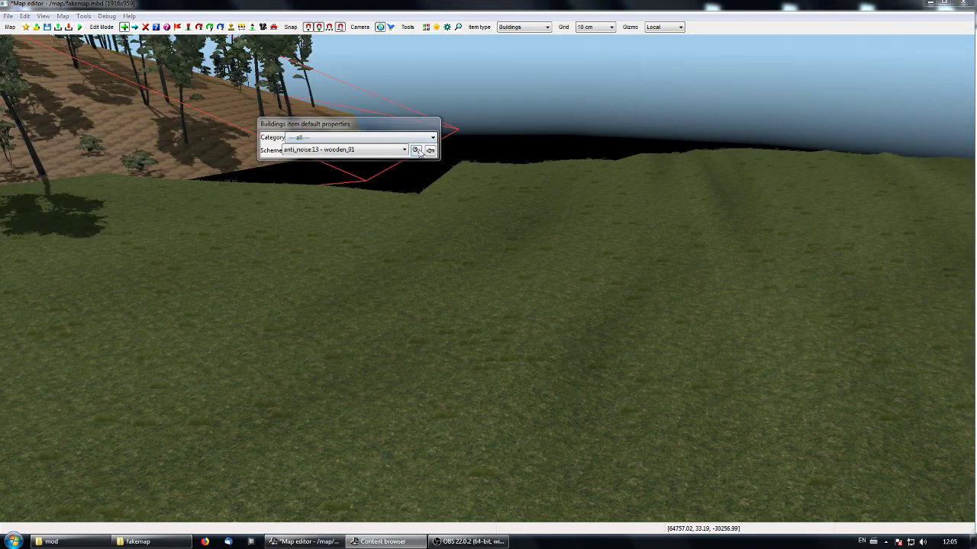
{"action": "scroll", "coordinate": [686, 412], "scroll_direction": "down", "scroll_amount": 10}
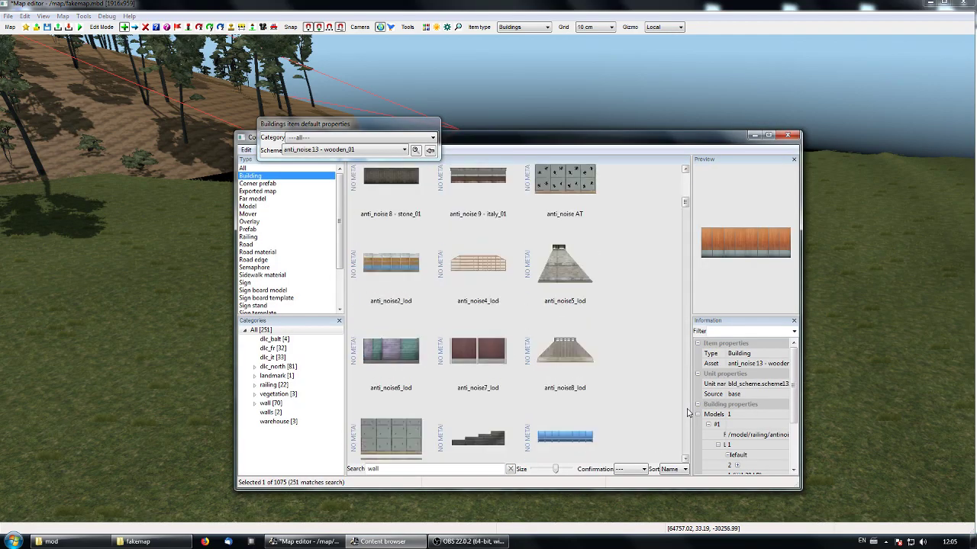
{"action": "scroll", "coordinate": [686, 413], "scroll_direction": "down", "scroll_amount": 5}
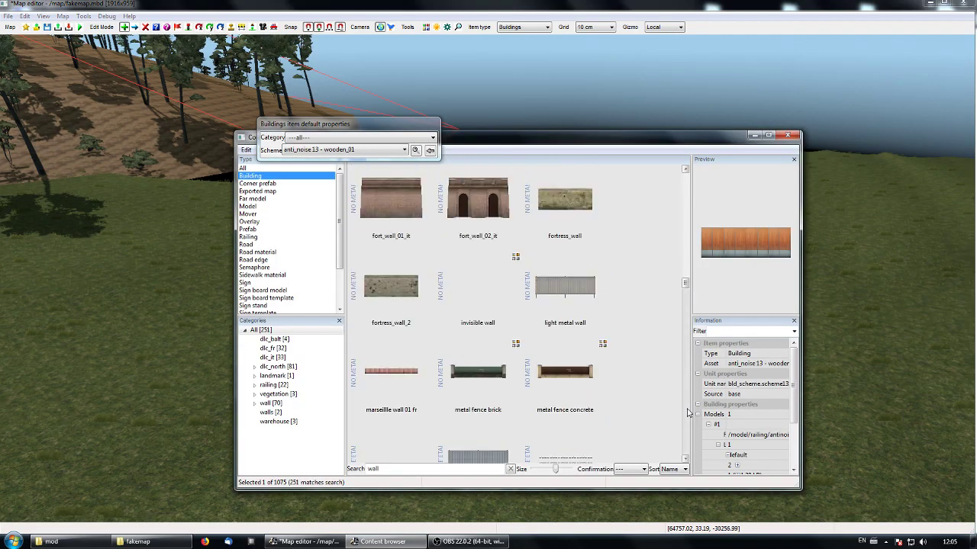
{"action": "double_click", "coordinate": [395, 468]}
{"action": "type", "text": "narr"}
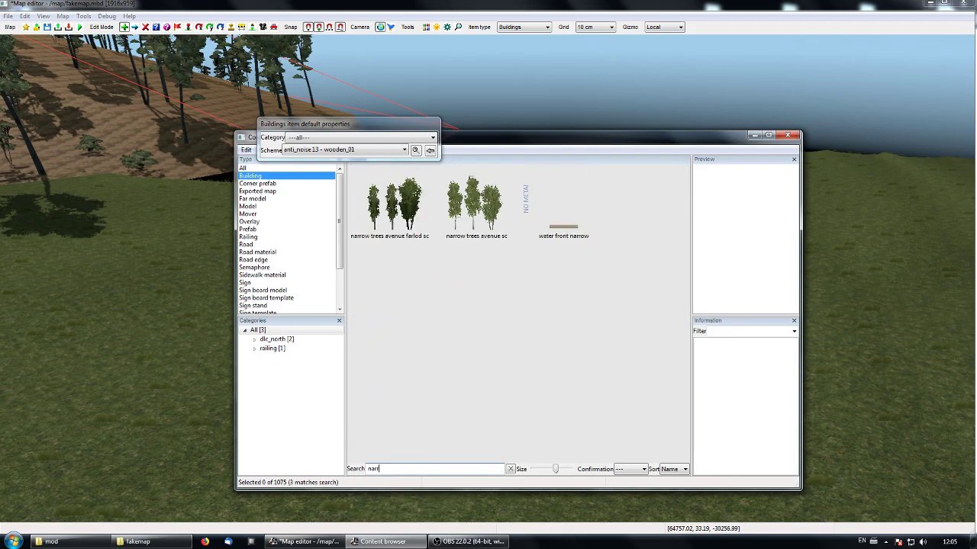
{"action": "left_click", "coordinate": [492, 207]}
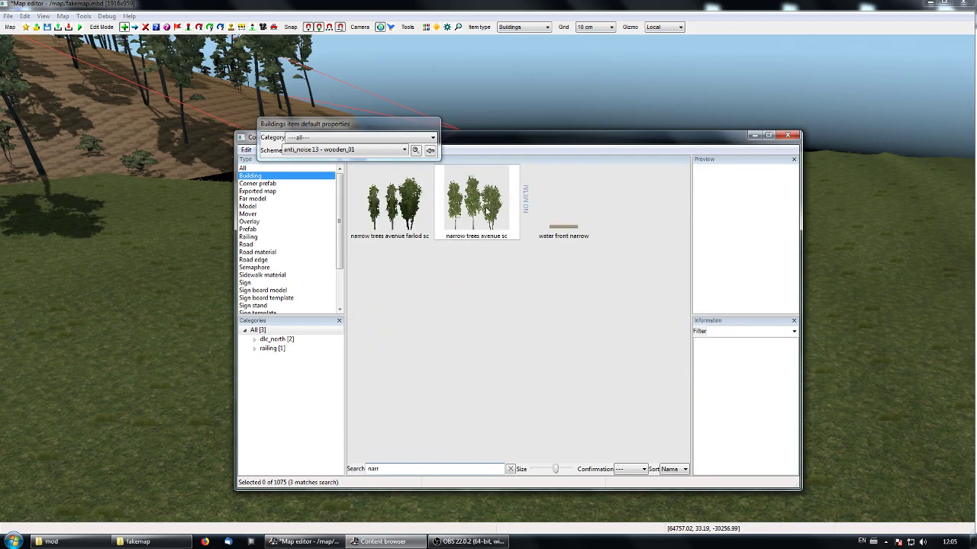
{"action": "left_click", "coordinate": [753, 135]}
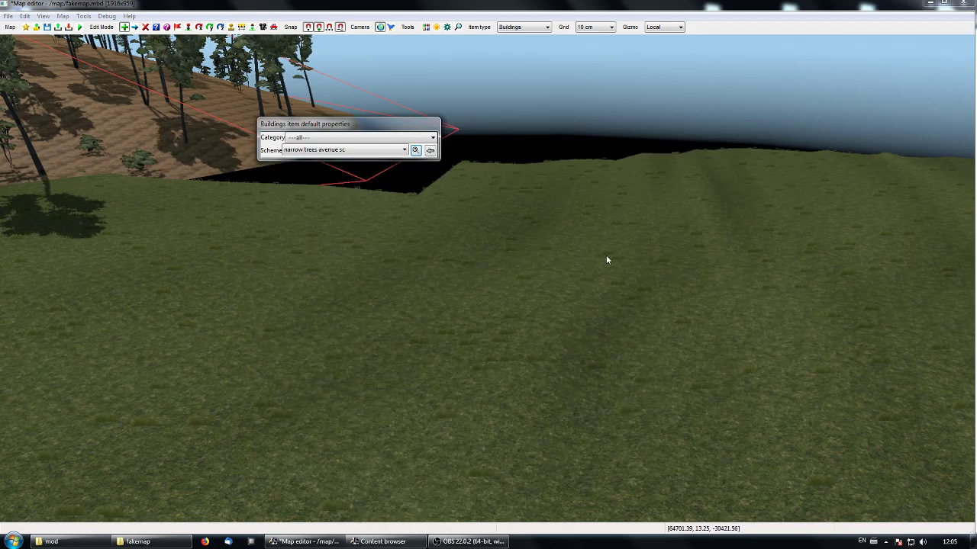
- Place a narrow trees avenue sc row about 91 m long across the open grass behind the fuel station
{"action": "left_click", "coordinate": [153, 352]}
{"action": "left_click", "coordinate": [938, 195]}
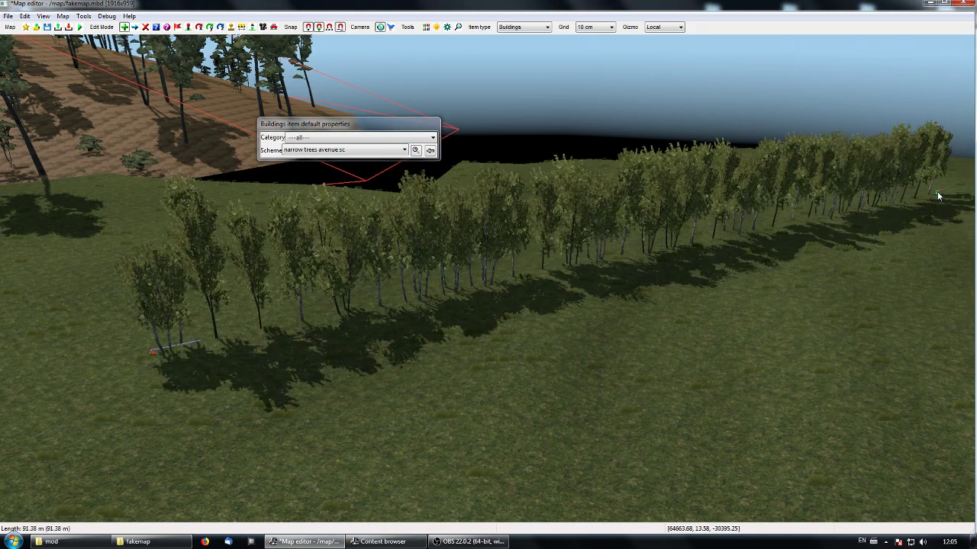
{"action": "right_click", "coordinate": [937, 196]}
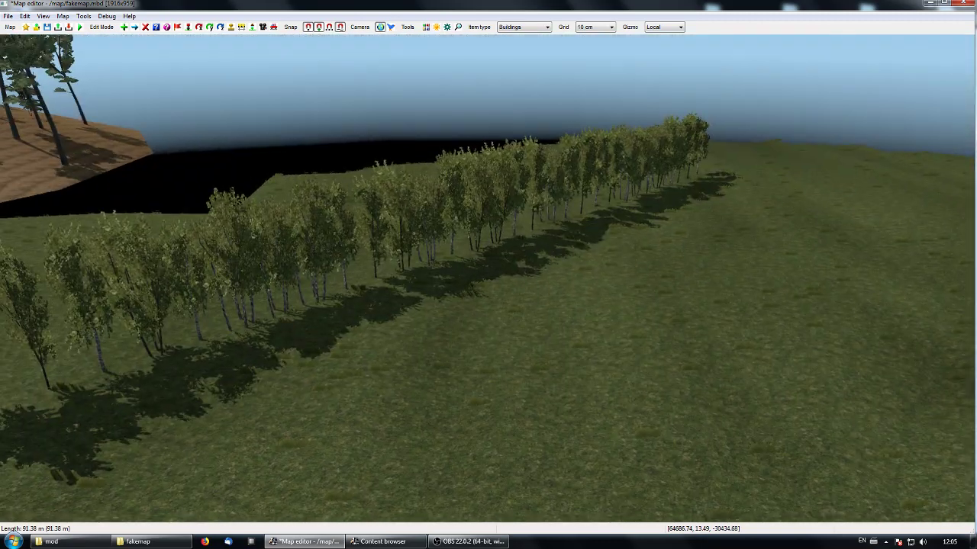
- Extend the narrow tree row by moving its near end node outward across the grass
{"action": "right_click", "coordinate": [667, 296]}
{"action": "right_click_drag", "start_coordinate": [688, 279], "coordinate": [494, 289]}
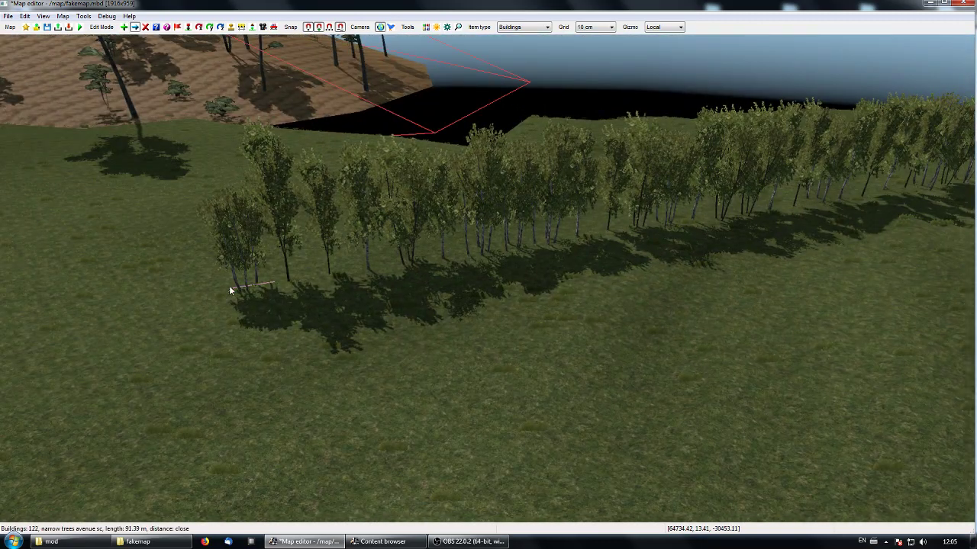
{"action": "left_click_drag", "start_coordinate": [231, 291], "coordinate": [127, 299]}
{"action": "right_click_drag", "start_coordinate": [231, 344], "coordinate": [489, 279]}
{"action": "right_click_drag", "start_coordinate": [674, 353], "coordinate": [488, 282]}
{"action": "right_click_drag", "start_coordinate": [589, 328], "coordinate": [490, 273]}
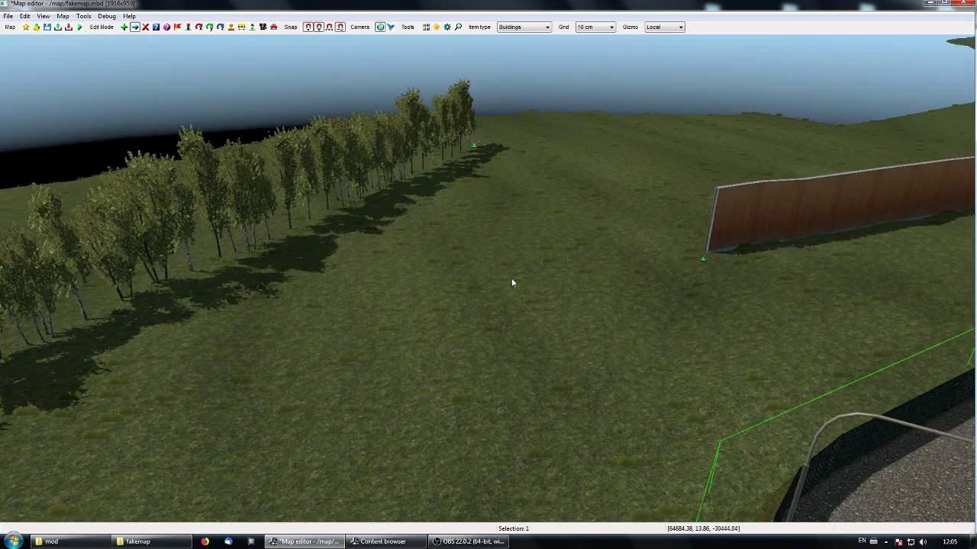
- Place a tree avenue sc row about 86 m long on the grass between the narrow tree row and the wooden wall
{"action": "key", "text": "e"}
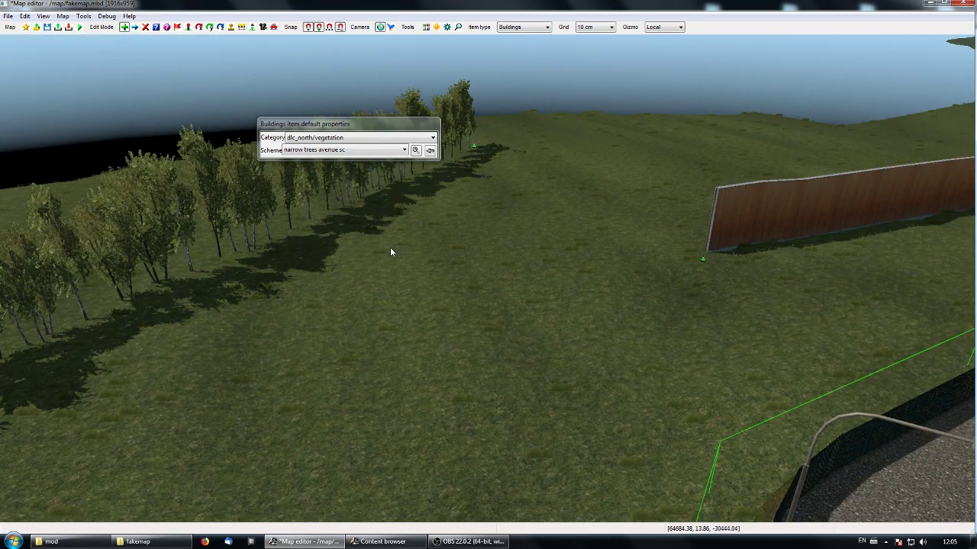
{"action": "left_click", "coordinate": [404, 150]}
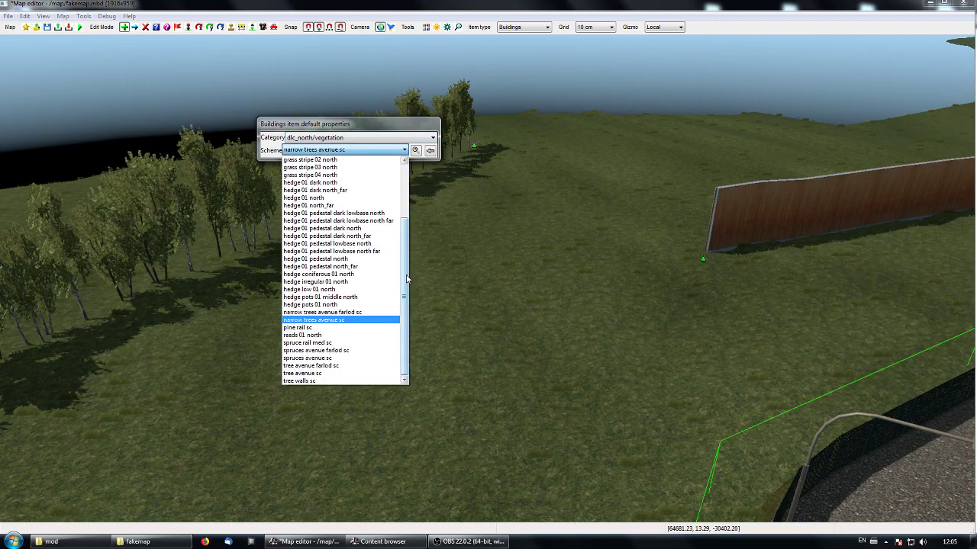
{"action": "left_click", "coordinate": [336, 374]}
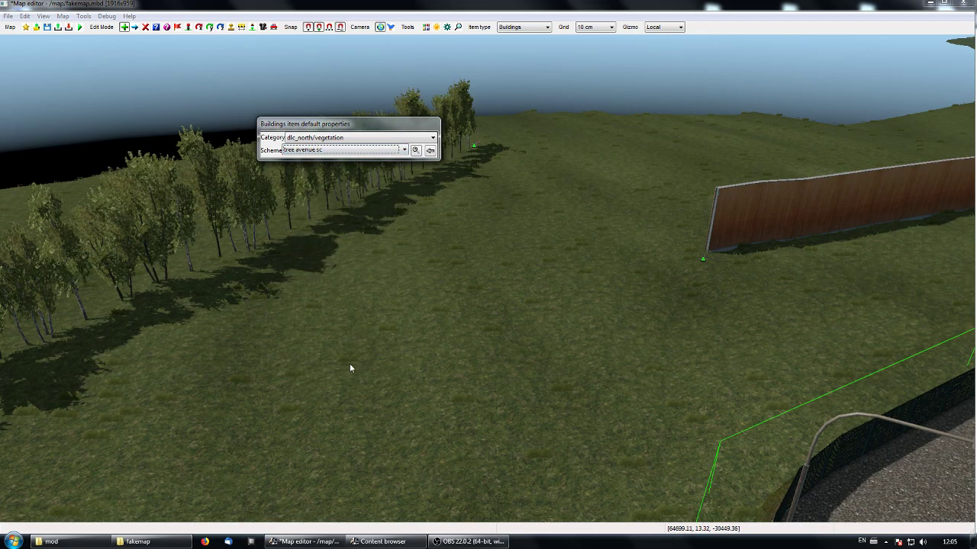
{"action": "left_click", "coordinate": [246, 384]}
{"action": "left_click", "coordinate": [719, 144]}
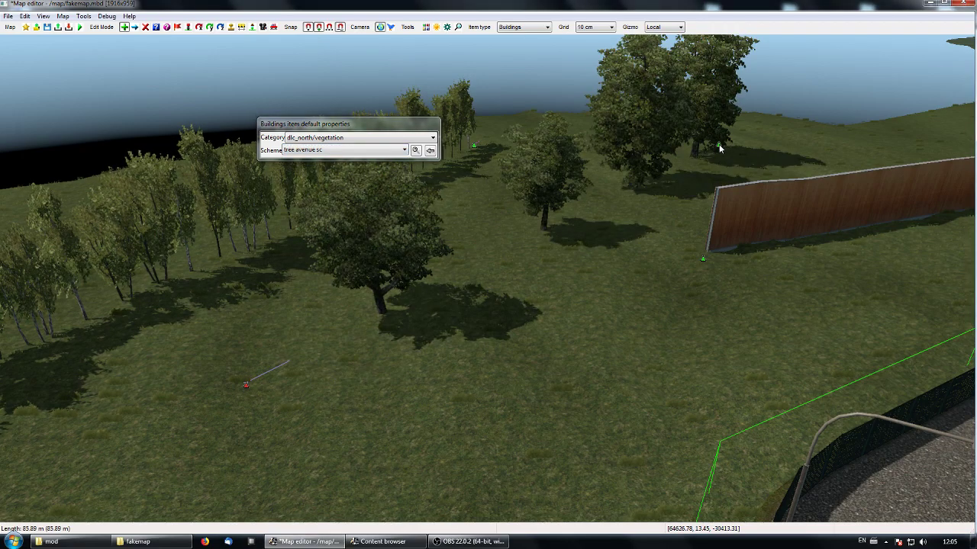
{"action": "key", "text": "Escape"}
- Lengthen the tree avenue row by moving its near start node outward across the grass, and deselect the node
{"action": "middle_click_drag", "start_coordinate": [503, 336], "coordinate": [488, 279]}
{"action": "key", "text": "m"}
{"action": "middle_click_drag", "start_coordinate": [277, 384], "coordinate": [234, 397]}
{"action": "left_click", "coordinate": [232, 397]}
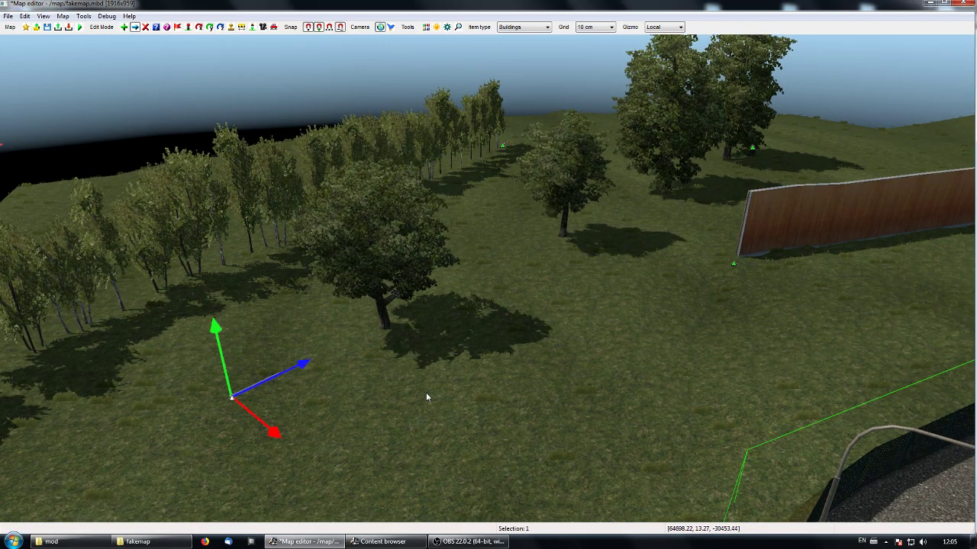
{"action": "middle_click_drag", "start_coordinate": [537, 335], "coordinate": [561, 309]}
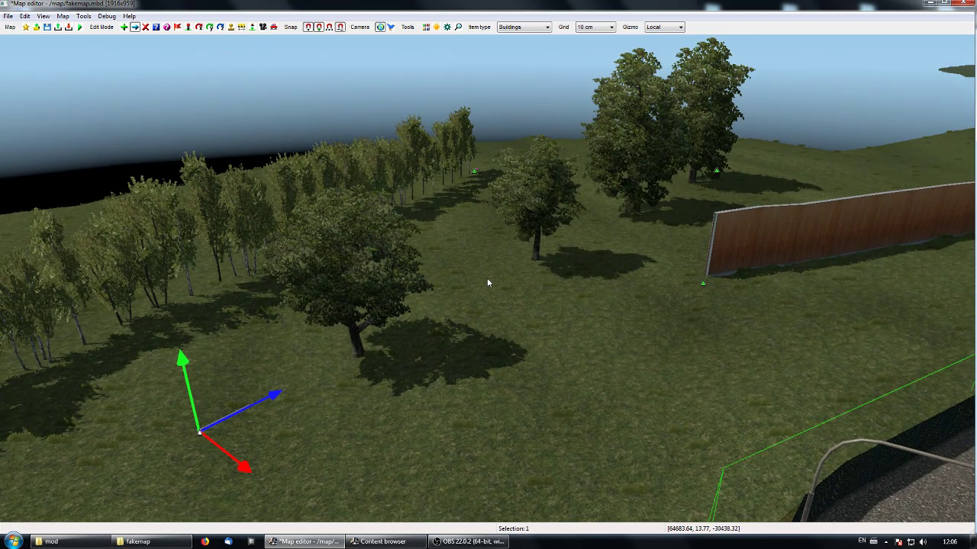
{"action": "middle_click_drag", "start_coordinate": [536, 298], "coordinate": [489, 283]}
{"action": "middle_click_drag", "start_coordinate": [483, 329], "coordinate": [488, 283]}
{"action": "left_click", "coordinate": [461, 255]}
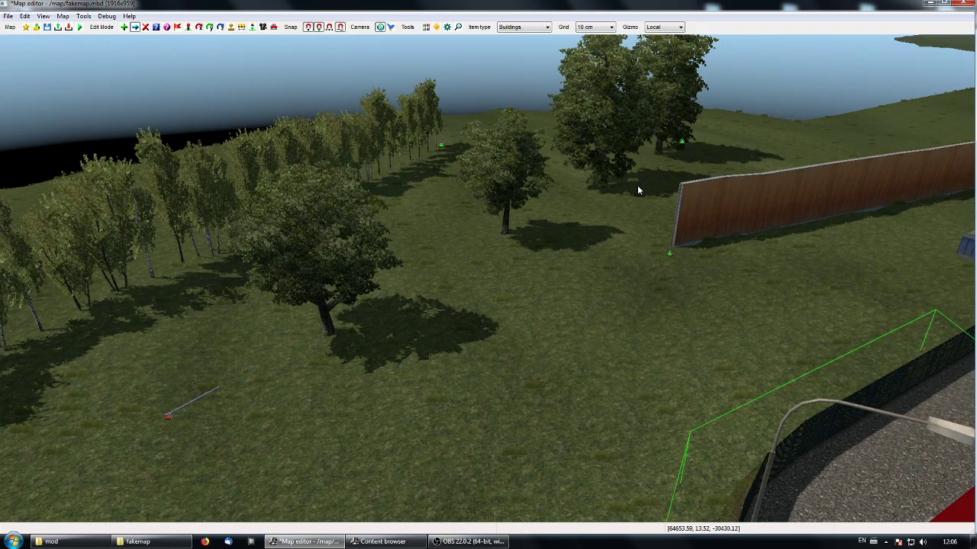
- Delete the tree avenue row standing between the narrow tree row and the wooden wall
{"action": "middle_click_drag", "start_coordinate": [565, 198], "coordinate": [656, 171]}
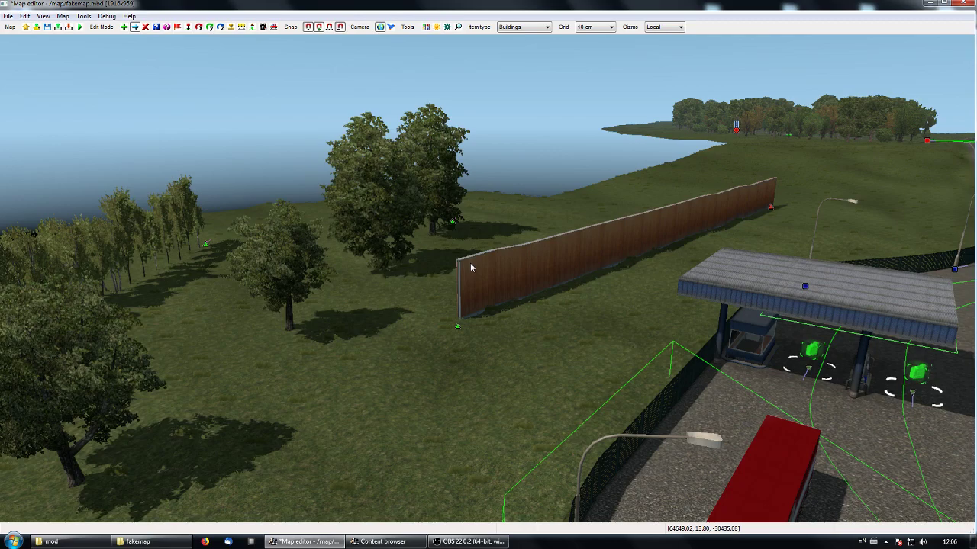
{"action": "middle_click_drag", "start_coordinate": [358, 385], "coordinate": [229, 420]}
{"action": "key", "text": "d"}
{"action": "left_click", "coordinate": [334, 368]}
{"action": "key", "text": "f"}
{"action": "middle_click_drag", "start_coordinate": [454, 327], "coordinate": [709, 390]}
{"action": "middle_click_drag", "start_coordinate": [299, 374], "coordinate": [382, 392]}
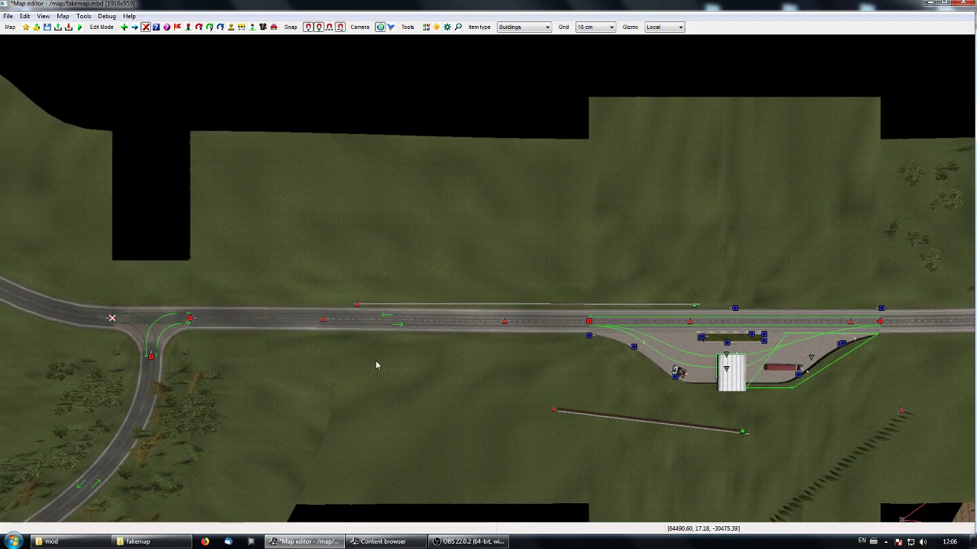
- Place a tree avenue sc row about 238 m long parallel to the road, on the grass behind the roadside wall
{"action": "key", "text": "e"}
{"action": "left_click", "coordinate": [318, 250]}
{"action": "left_click", "coordinate": [824, 252]}
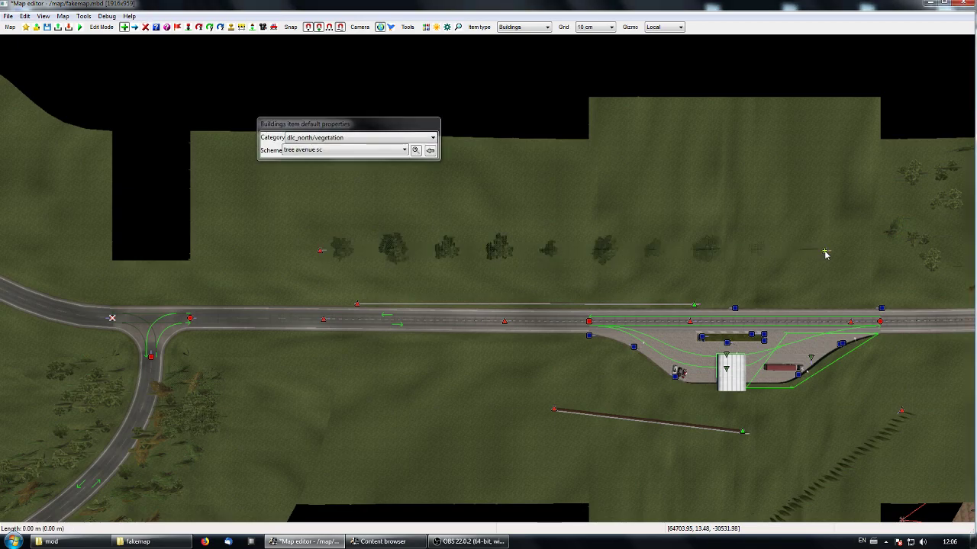
{"action": "key", "text": "Escape"}
{"action": "key", "text": "p"}
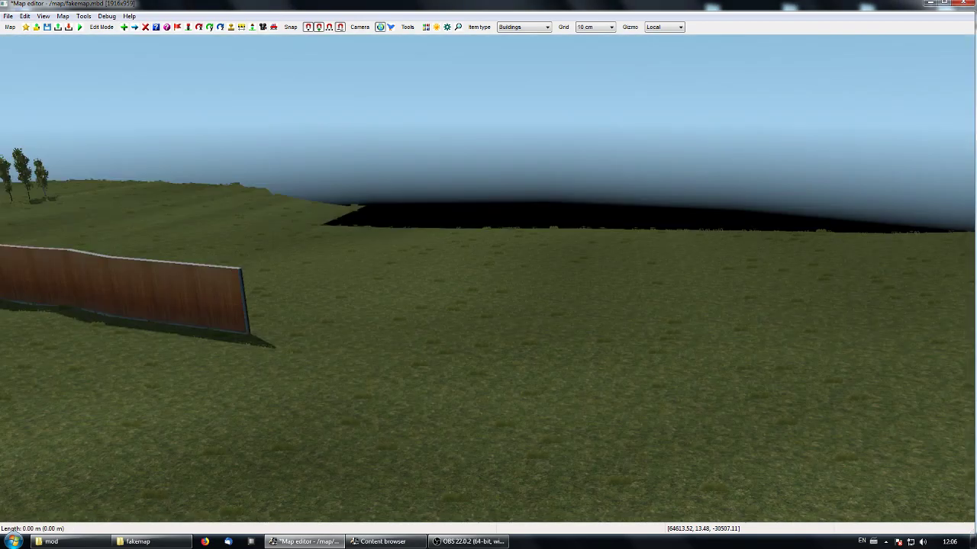
- Extend the roadside tree avenue row to about 262 m by moving its start node outward across the grass
{"action": "key", "text": "KP_8"}
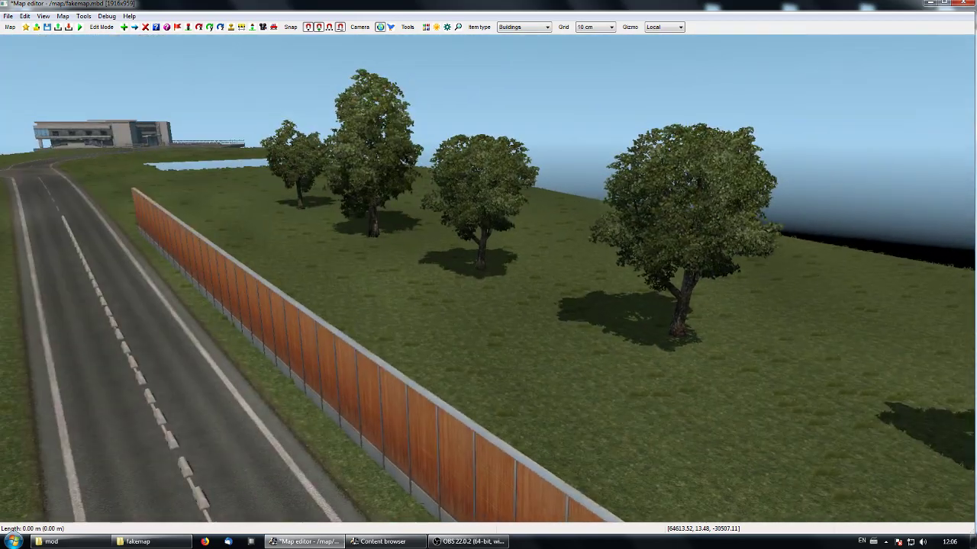
{"action": "key", "text": "KP_8"}
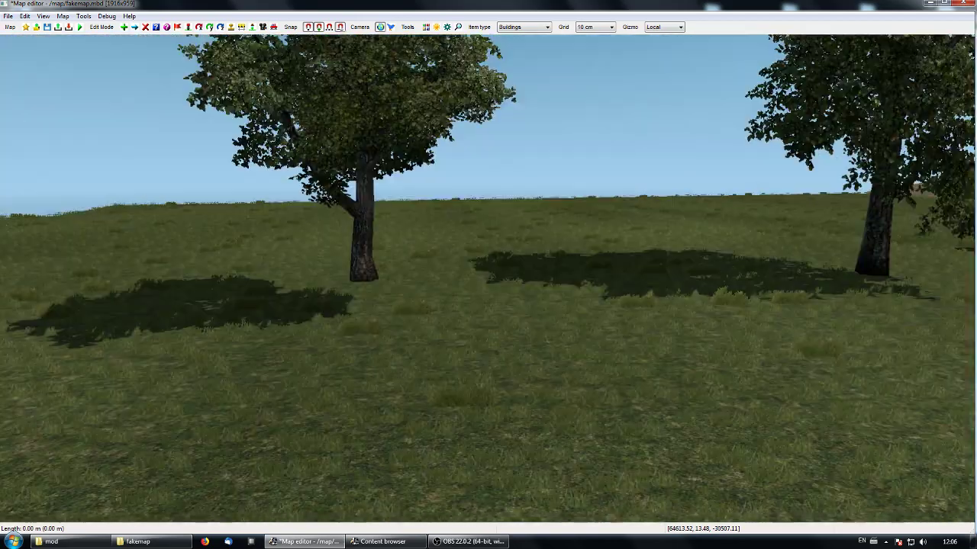
{"action": "key", "text": "KP_8"}
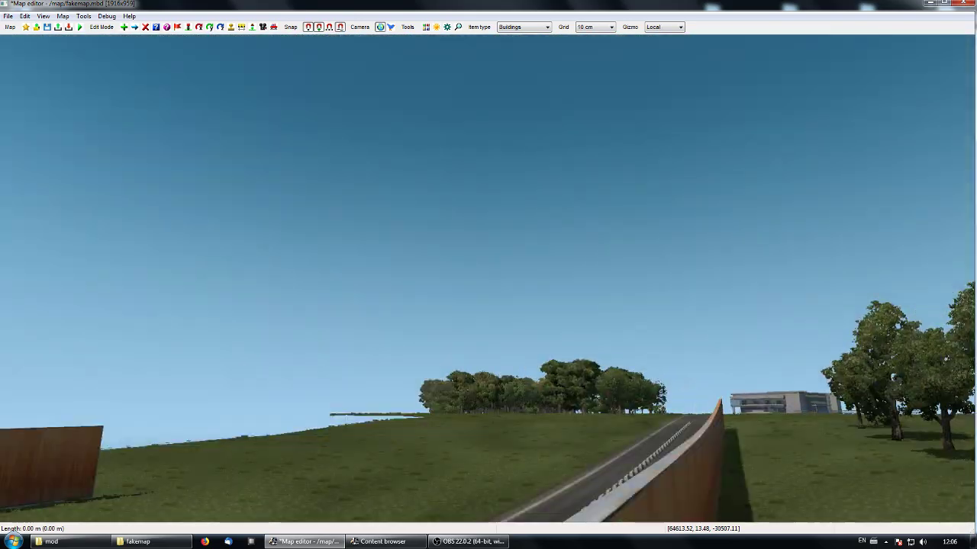
{"action": "key", "text": "KP_8"}
{"action": "right_click_drag", "start_coordinate": [487, 278], "coordinate": [487, 278]}
{"action": "right_click_drag", "start_coordinate": [330, 305], "coordinate": [377, 195]}
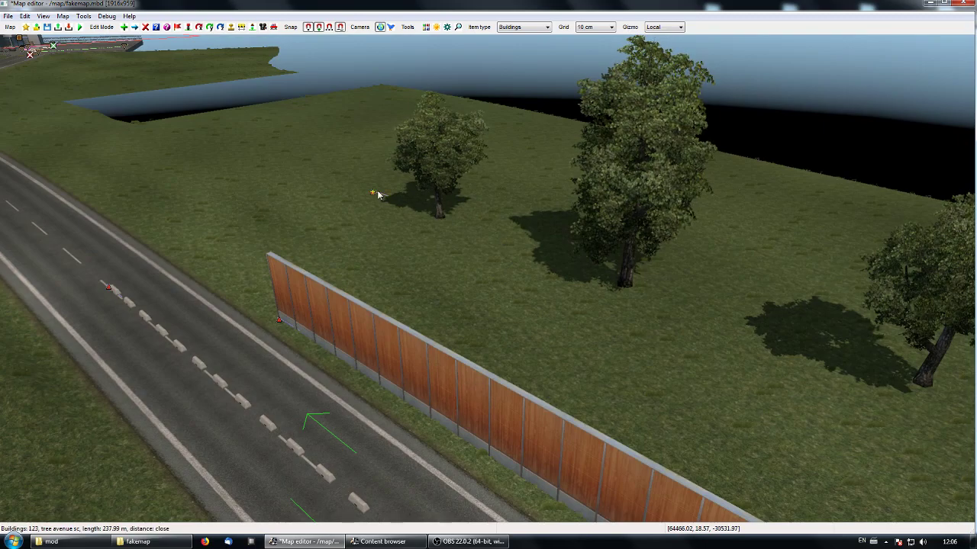
{"action": "left_click_drag", "start_coordinate": [374, 192], "coordinate": [299, 151]}
{"action": "right_click_drag", "start_coordinate": [299, 151], "coordinate": [487, 278]}
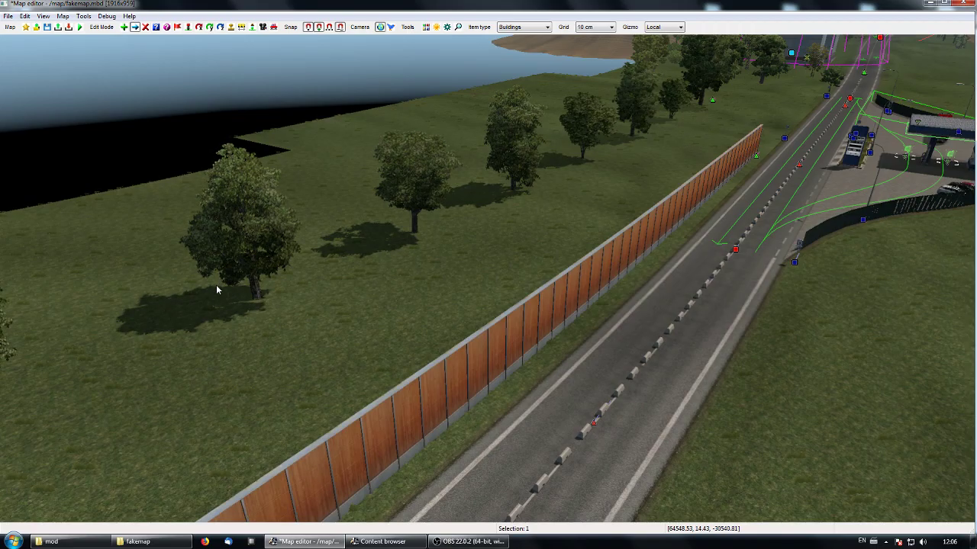
- Open the item properties of the narrow tree row behind the fuel station and try a stretch of 3
{"action": "right_click_drag", "start_coordinate": [211, 306], "coordinate": [486, 278]}
{"action": "key", "text": "w"}
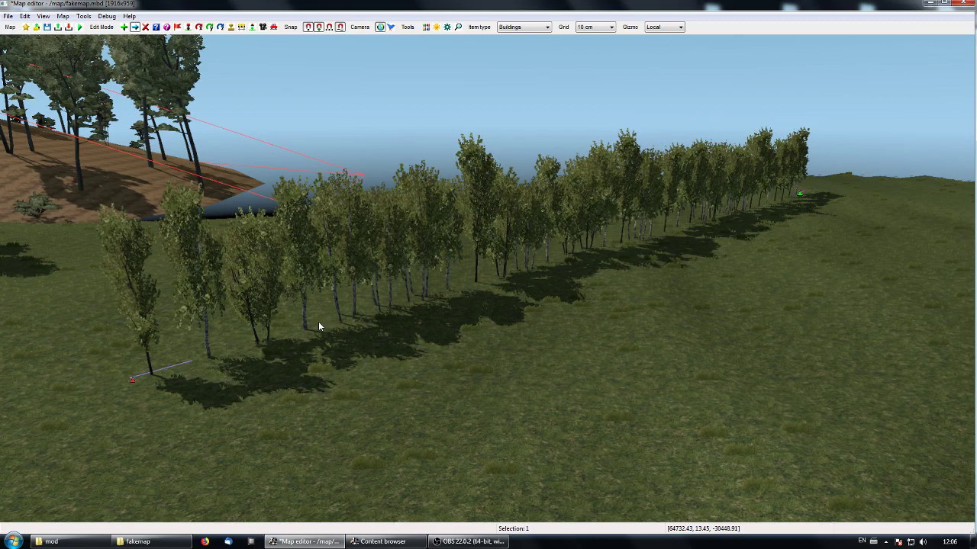
{"action": "right_click_drag", "start_coordinate": [180, 435], "coordinate": [488, 281]}
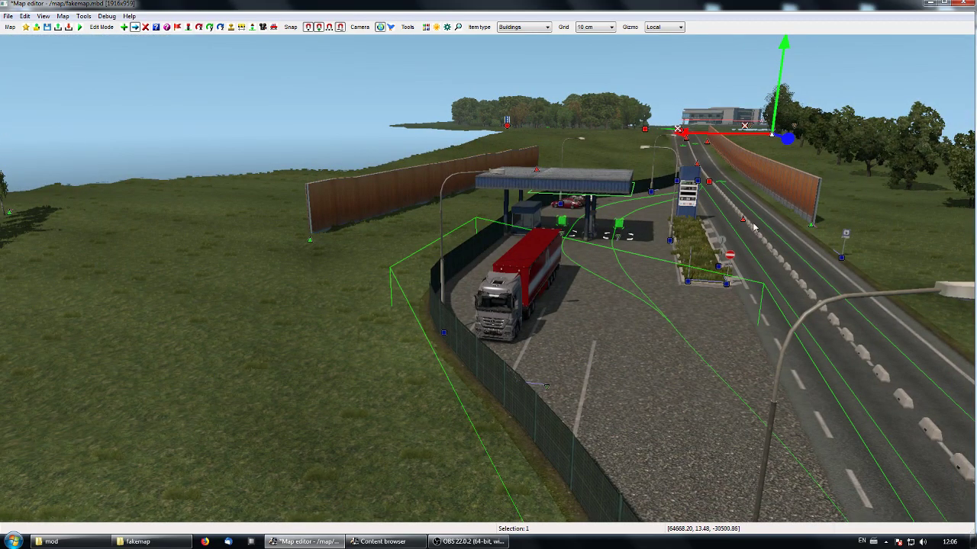
{"action": "right_click_drag", "start_coordinate": [413, 353], "coordinate": [493, 284]}
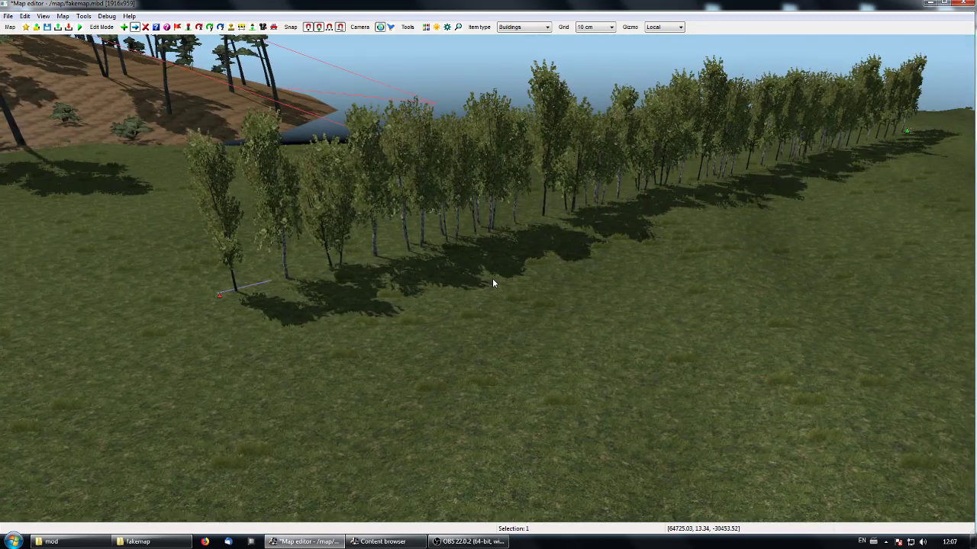
{"action": "double_click", "coordinate": [219, 296]}
{"action": "left_click_drag", "start_coordinate": [391, 129], "coordinate": [145, 183]}
{"action": "double_click", "coordinate": [147, 233]}
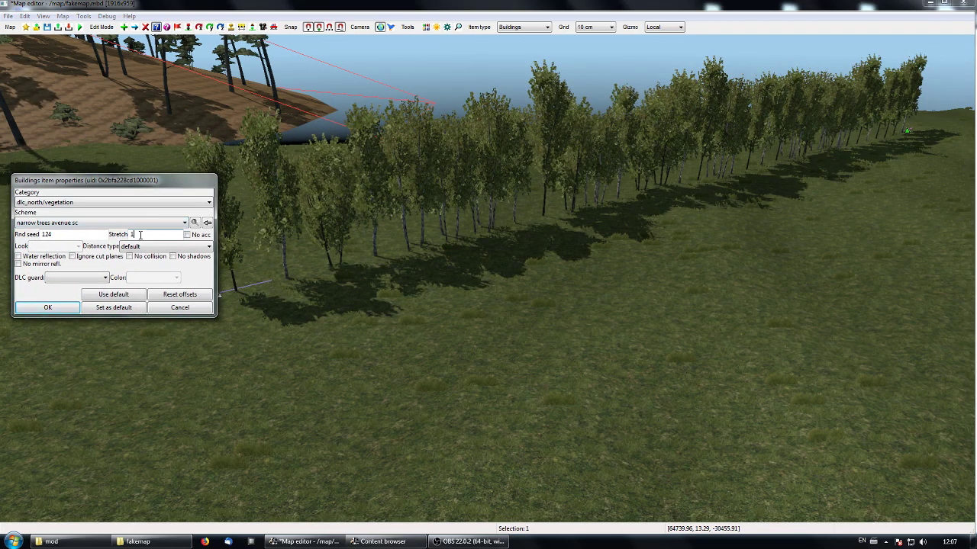
{"action": "type", "text": "3"}
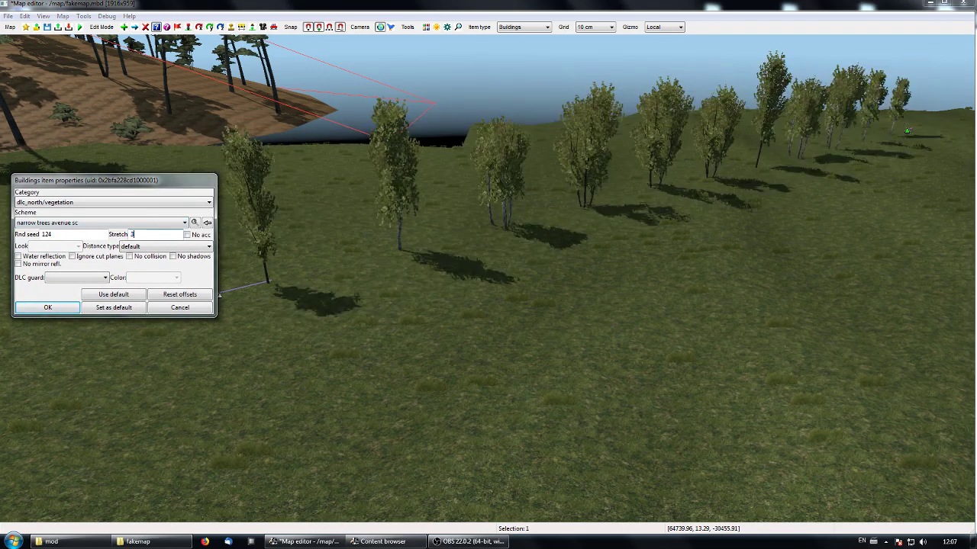
- Try wider tree spacing on the narrow tree row with stretch values 6 and 8, and return the stretch to 1
{"action": "left_click_drag", "start_coordinate": [134, 185], "coordinate": [150, 325]}
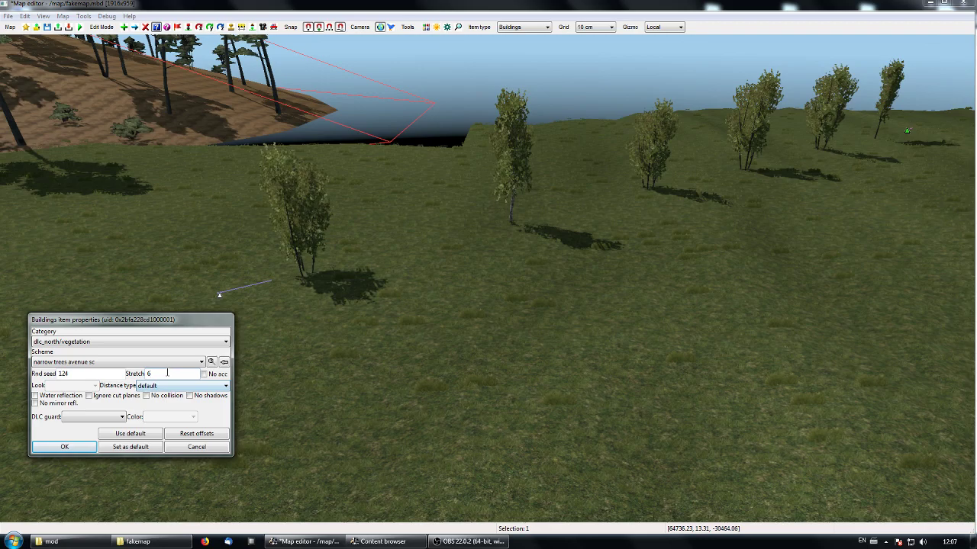
{"action": "type", "text": "8"}
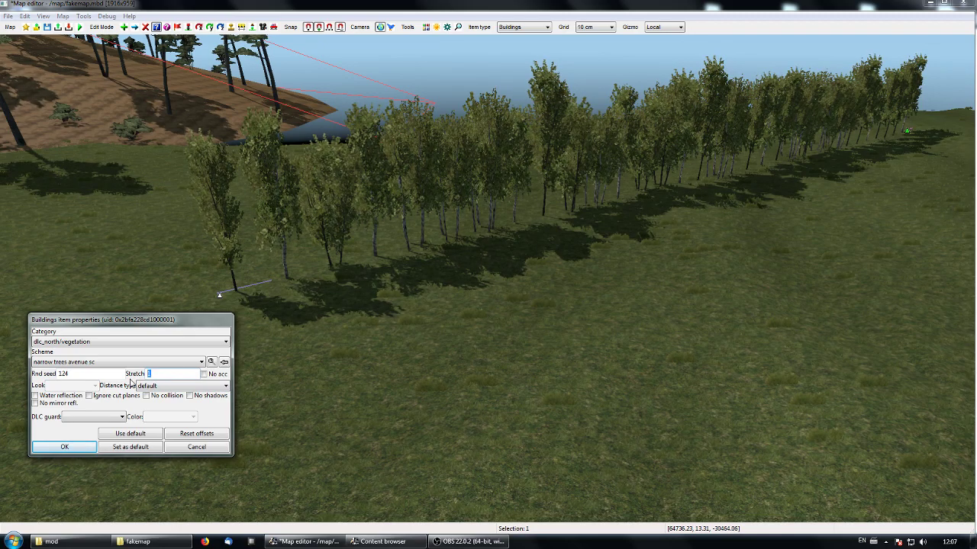
{"action": "type", "text": "8"}
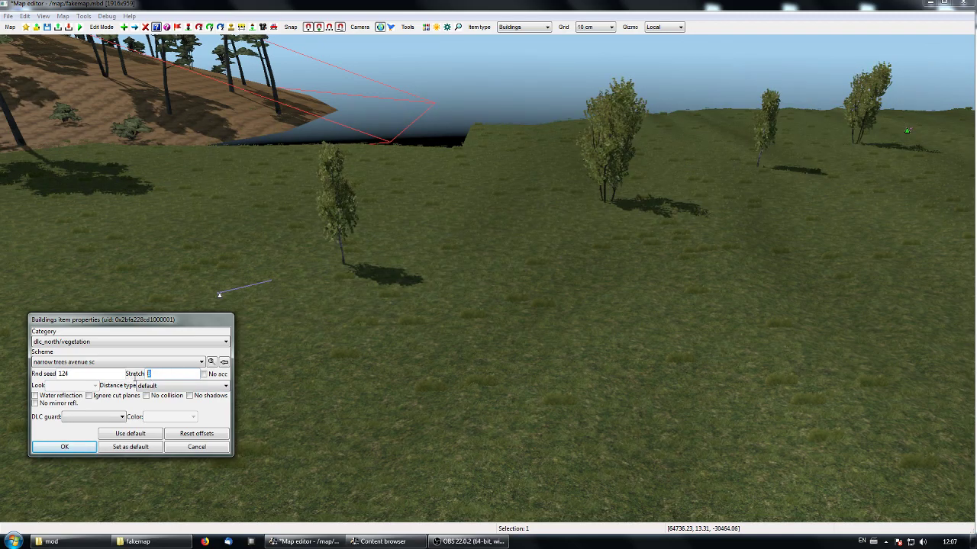
{"action": "type", "text": "1"}
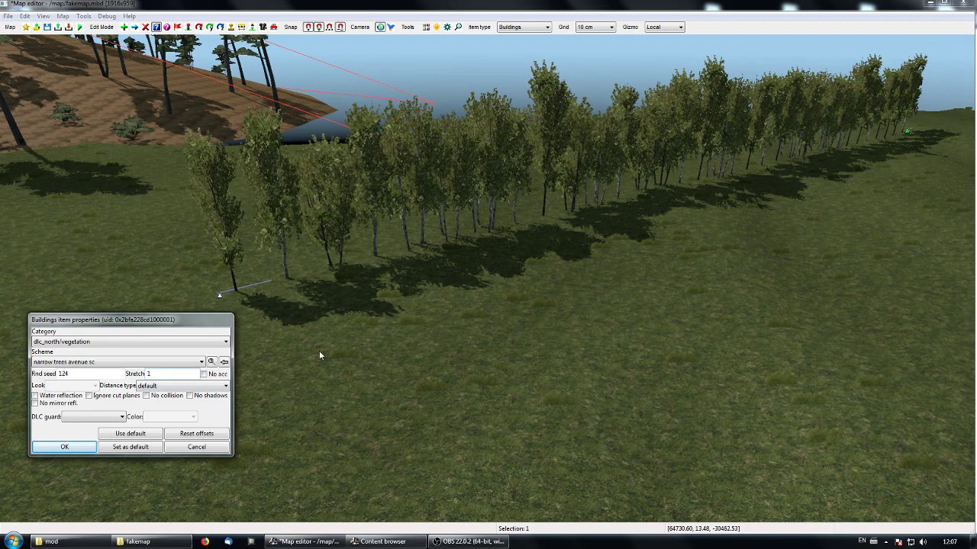
- Try denser tree spacing on the narrow tree row with stretch values 0.5 and 0.2, and confirm its properties with stretch 1
{"action": "double_click", "coordinate": [146, 374]}
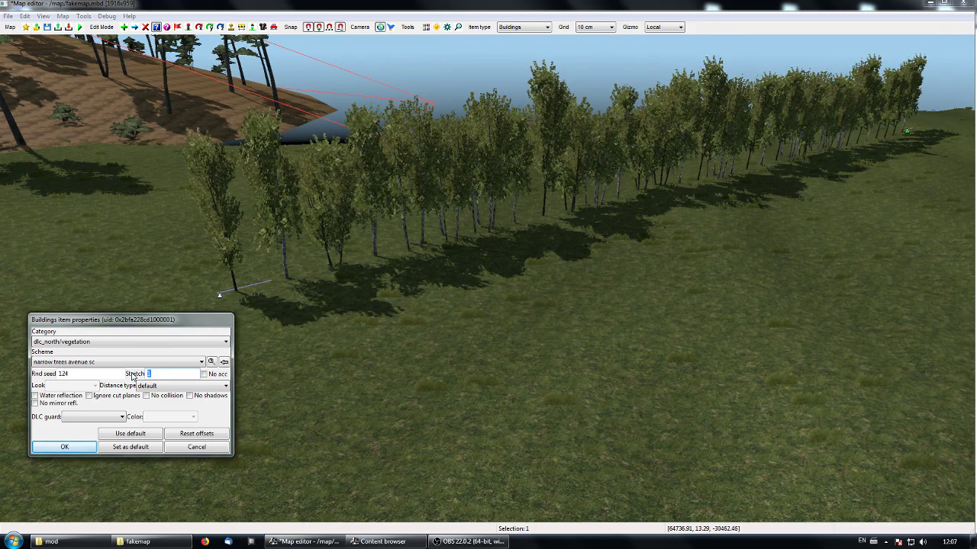
{"action": "type", "text": "0.5"}
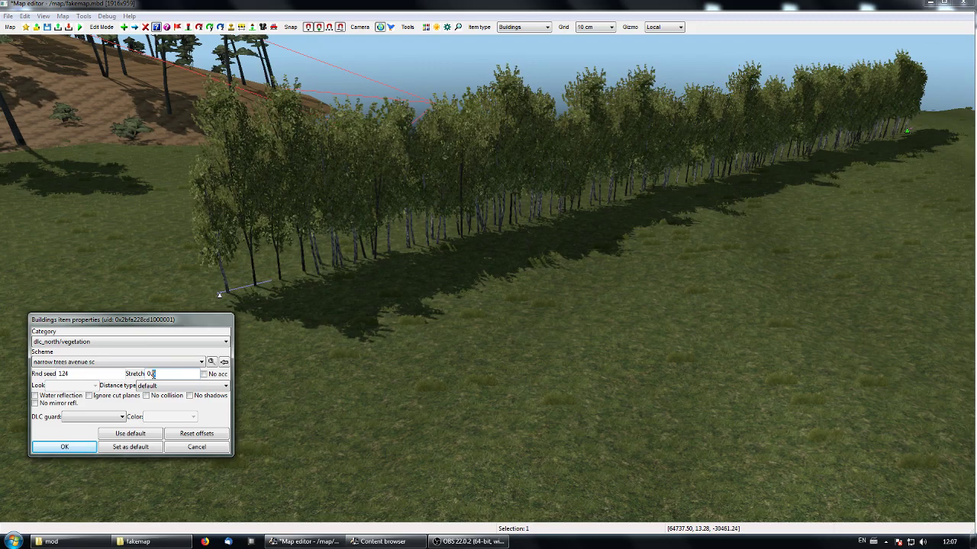
{"action": "type", "text": "2"}
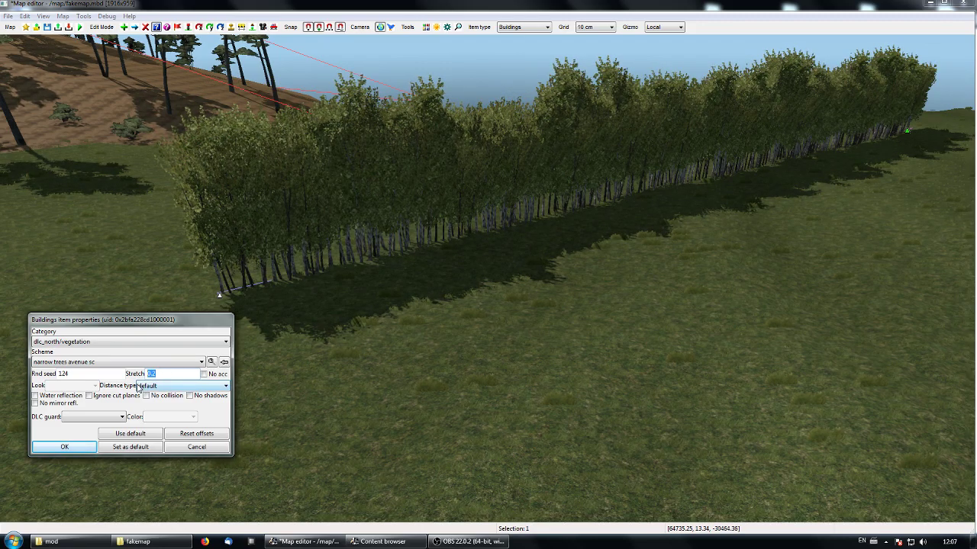
{"action": "type", "text": "1"}
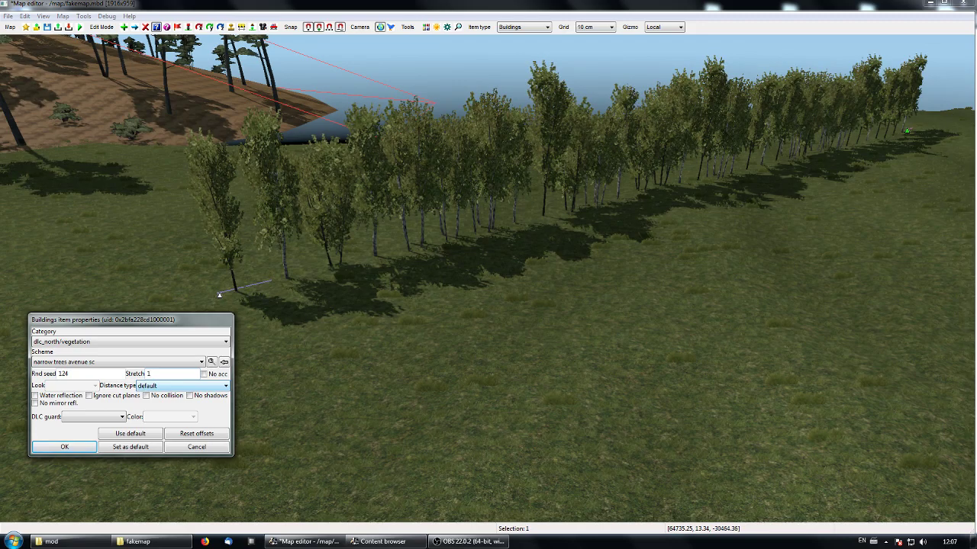
{"action": "left_click", "coordinate": [64, 447]}
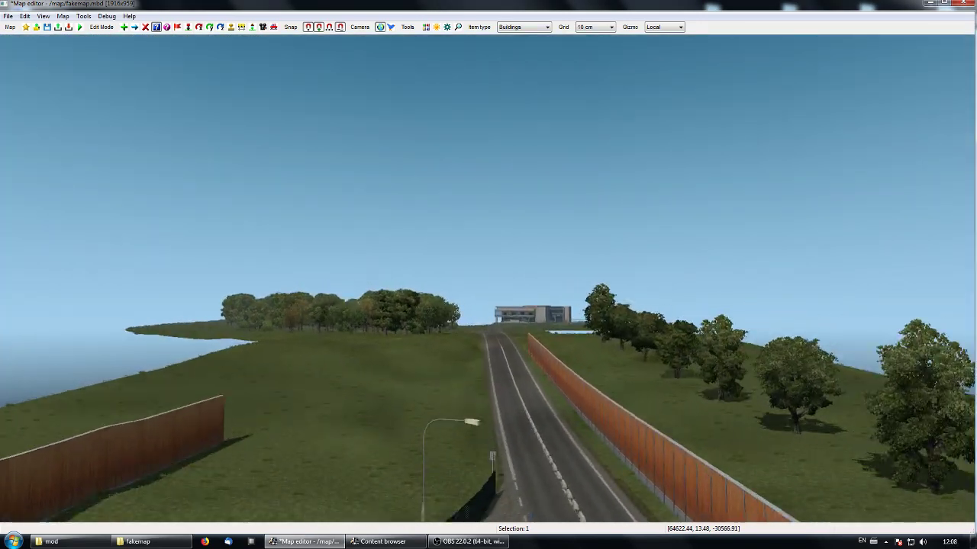
- Open the roadside tree avenue row's item properties and try a stretch of 7
{"action": "key", "text": "Up"}
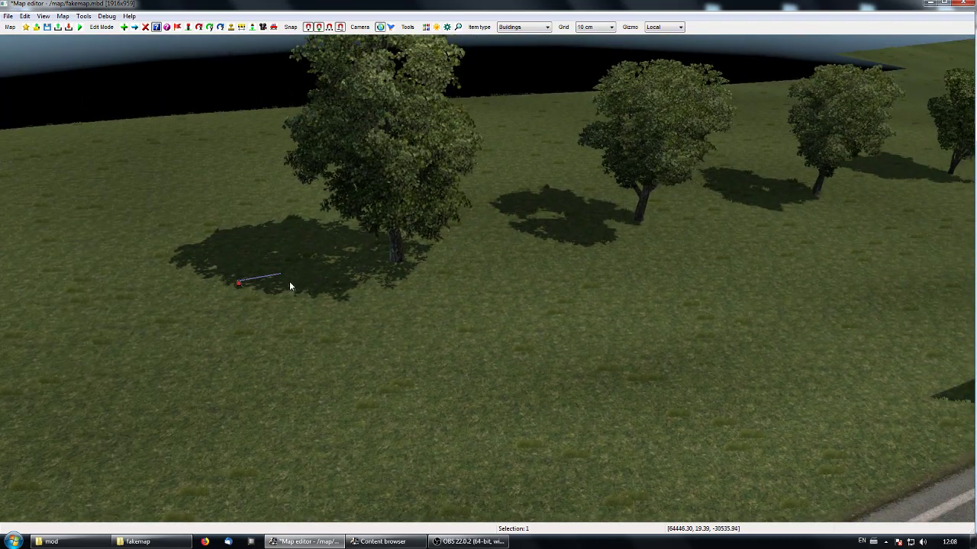
{"action": "double_click", "coordinate": [241, 283]}
{"action": "left_click_drag", "start_coordinate": [161, 375], "coordinate": [141, 376]}
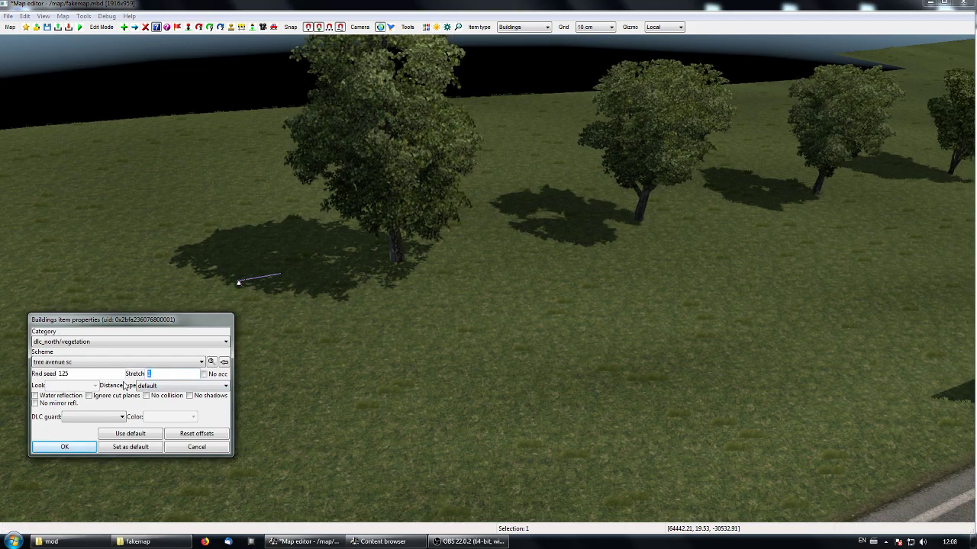
{"action": "type", "text": "7"}
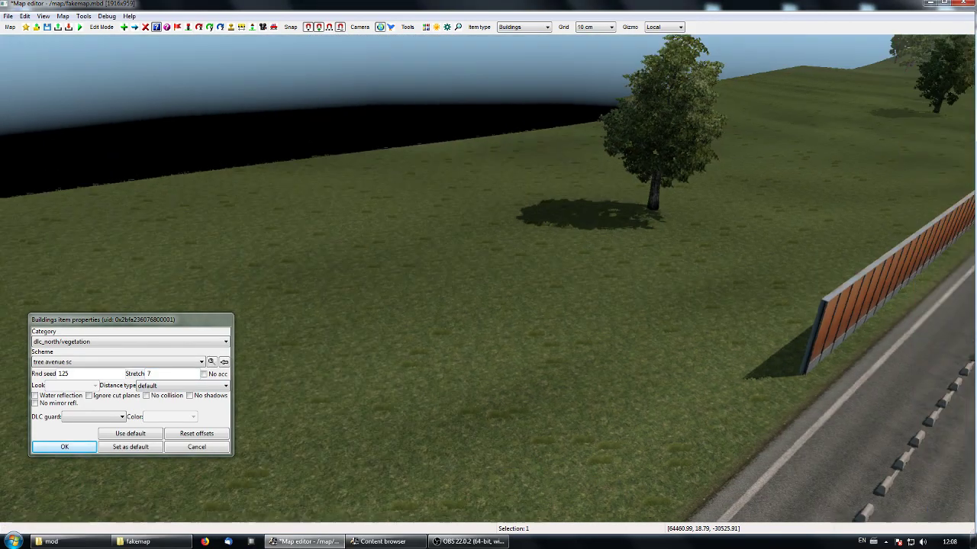
{"action": "right_click_drag", "start_coordinate": [344, 324], "coordinate": [426, 301]}
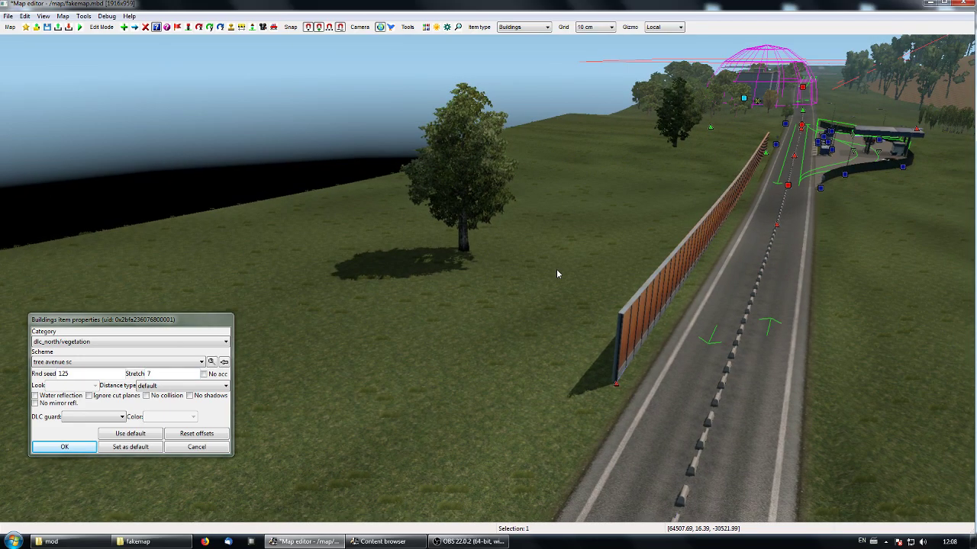
- Try a stretch of 0.2 on the roadside tree avenue row and view the trees along the road
{"action": "double_click", "coordinate": [157, 373]}
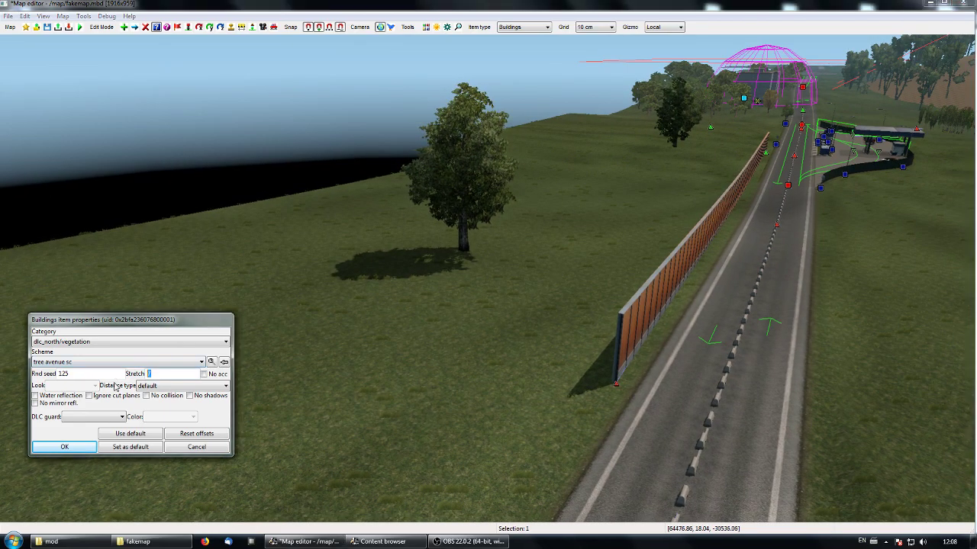
{"action": "type", "text": "0.2"}
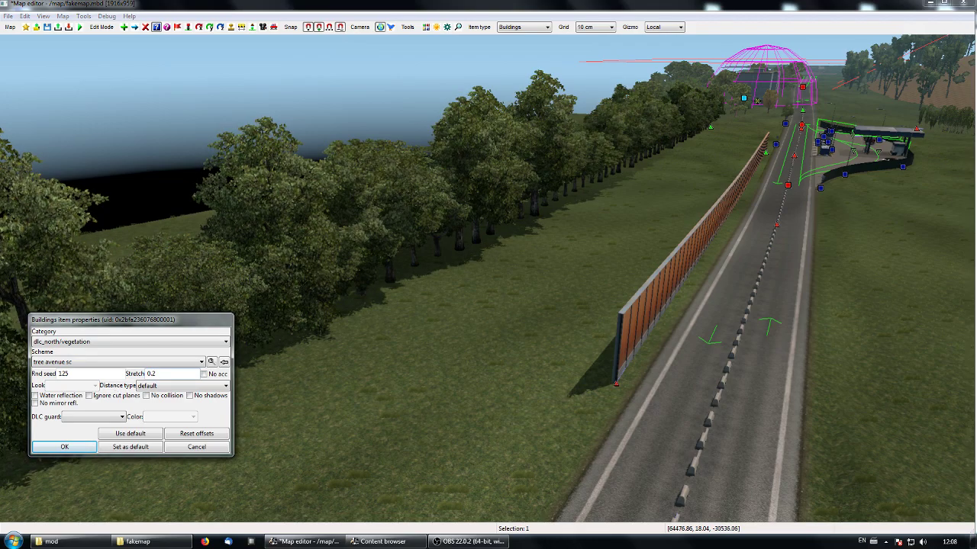
{"action": "right_click_drag", "start_coordinate": [353, 414], "coordinate": [297, 412]}
{"action": "right_click_drag", "start_coordinate": [297, 374], "coordinate": [408, 395]}
{"action": "right_click_drag", "start_coordinate": [489, 257], "coordinate": [478, 272]}
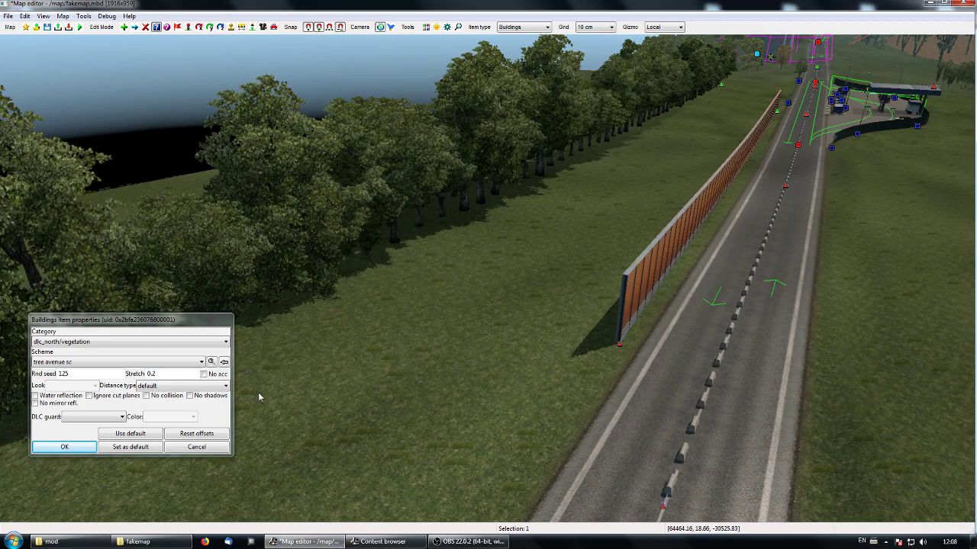
- Set the roadside tree avenue row's stretch back to 1 and confirm its properties
{"action": "double_click", "coordinate": [175, 375]}
{"action": "type", "text": "1"}
{"action": "left_click", "coordinate": [64, 447]}
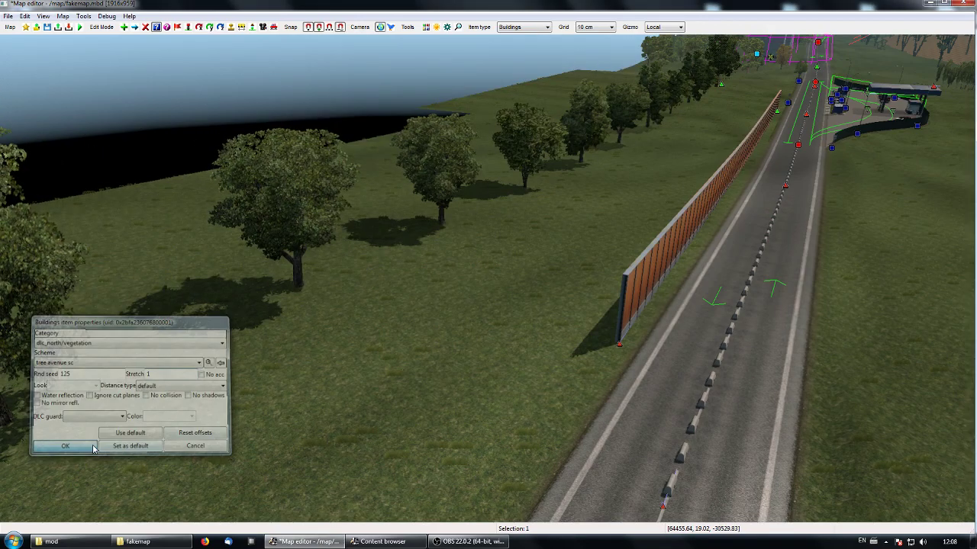
- Search the building assets for "wood" and choose the wooden fence scheme for new building items
{"action": "key", "text": "Up"}
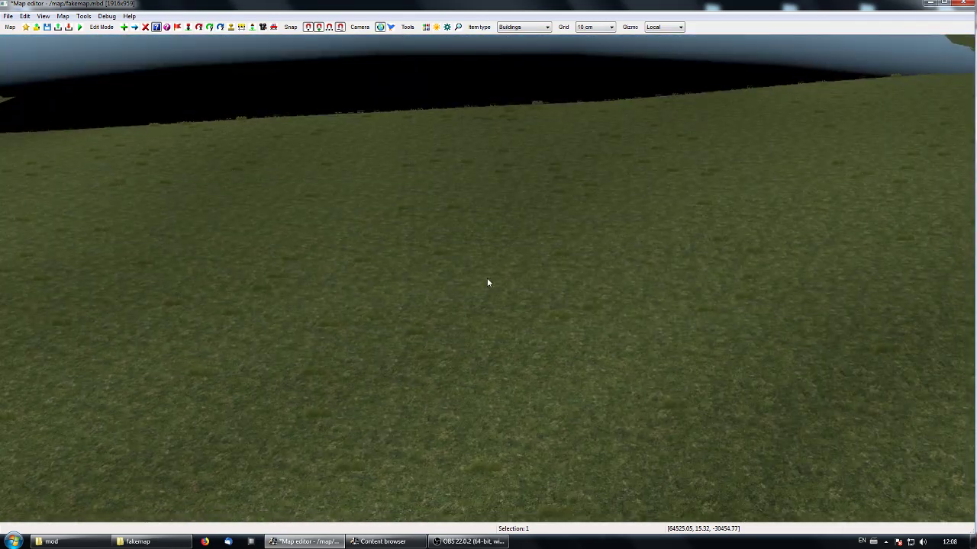
{"action": "key", "text": "e"}
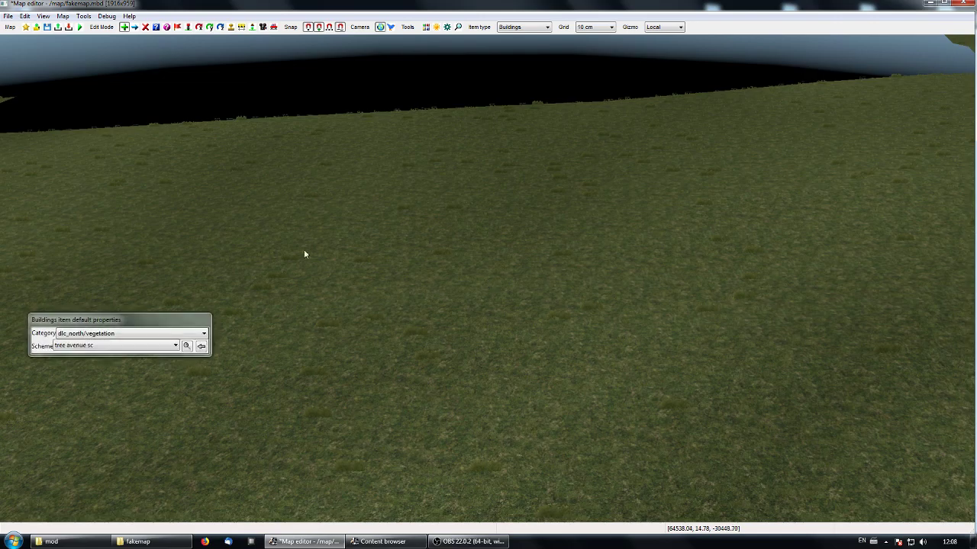
{"action": "left_click", "coordinate": [200, 345]}
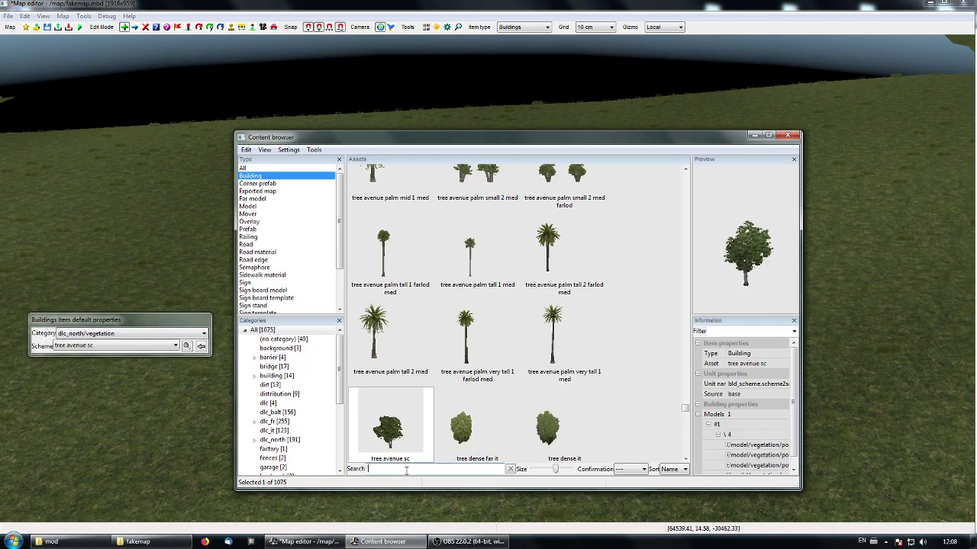
{"action": "type", "text": "wood"}
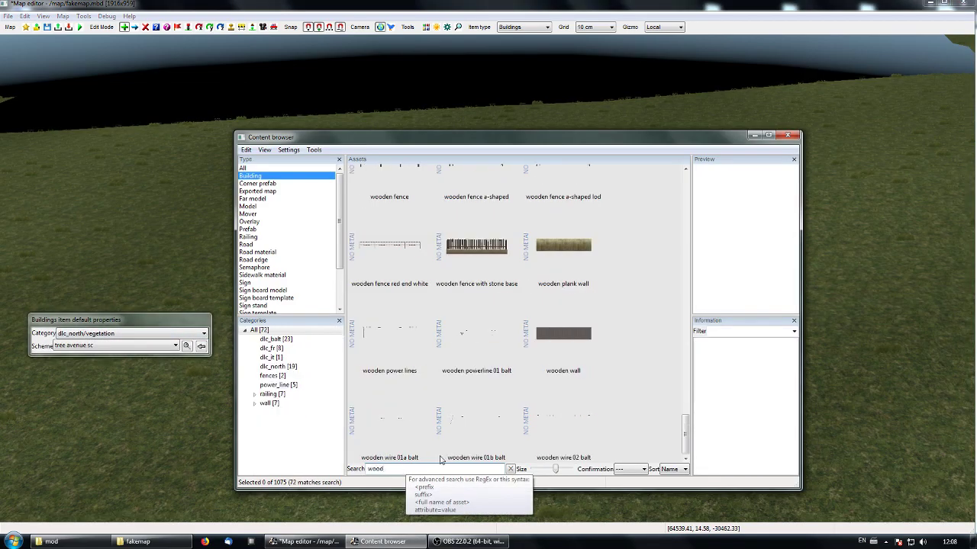
{"action": "left_click_drag", "start_coordinate": [688, 438], "coordinate": [686, 410]}
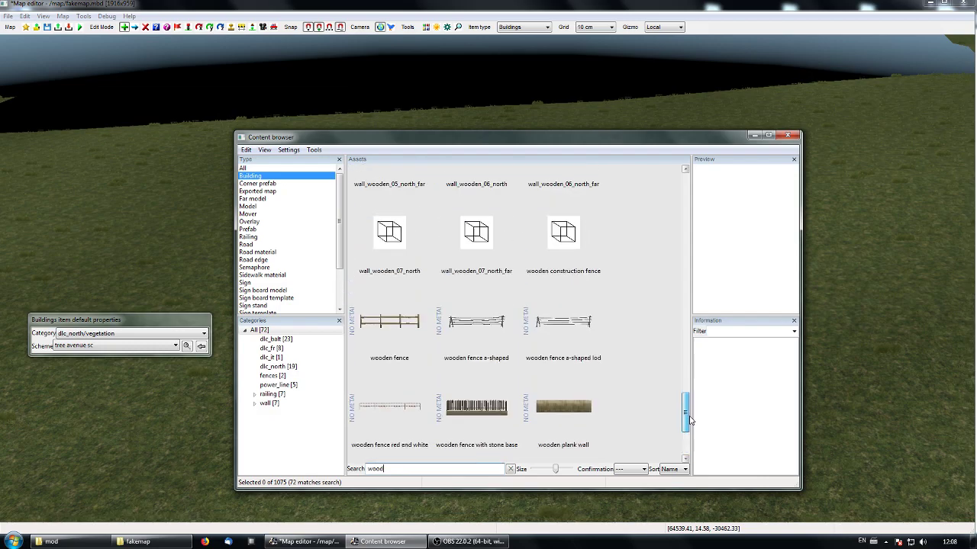
{"action": "left_click", "coordinate": [389, 320]}
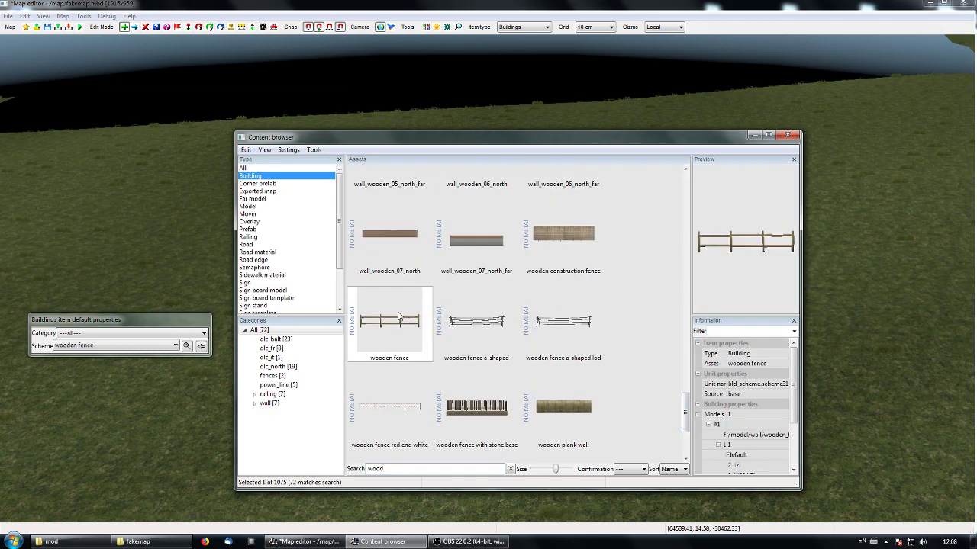
{"action": "left_click", "coordinate": [753, 135]}
- Place a wooden fence row about 47 m long on the open grass and shift its start node slightly
{"action": "left_click", "coordinate": [45, 226]}
{"action": "left_click", "coordinate": [619, 215]}
{"action": "key", "text": "Escape"}
{"action": "middle_click_drag", "start_coordinate": [619, 216], "coordinate": [482, 284]}
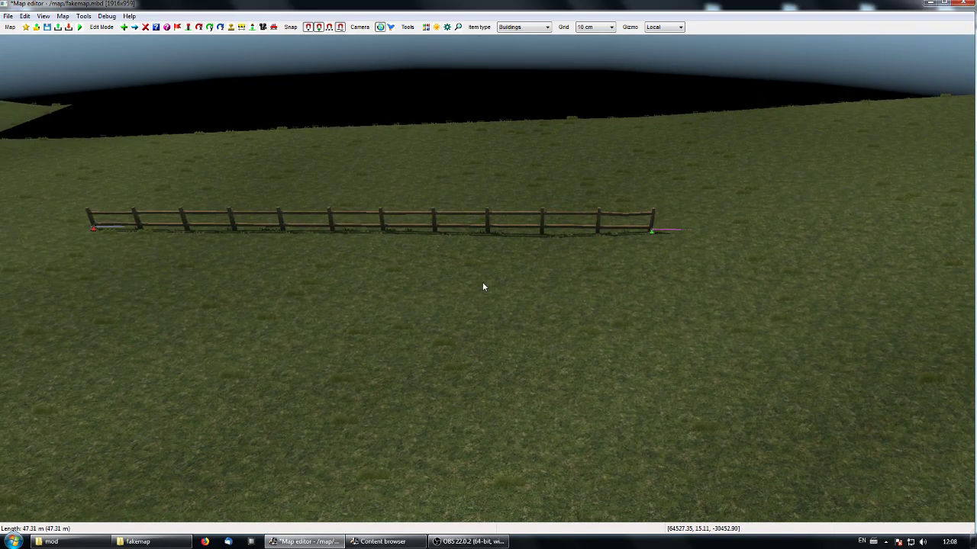
{"action": "key", "text": "m"}
{"action": "left_click_drag", "start_coordinate": [93, 228], "coordinate": [55, 251]}
{"action": "left_click", "coordinate": [270, 348]}
- Try stretch values 3, 0.1 and 0.2 on the wooden fence row, and confirm its properties with stretch 0.3
{"action": "key", "text": "p"}
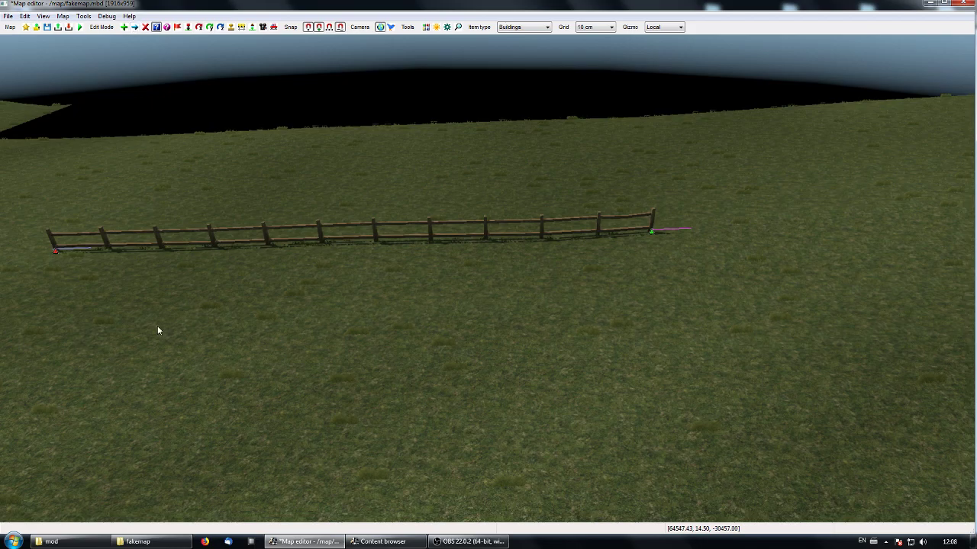
{"action": "left_click", "coordinate": [66, 252]}
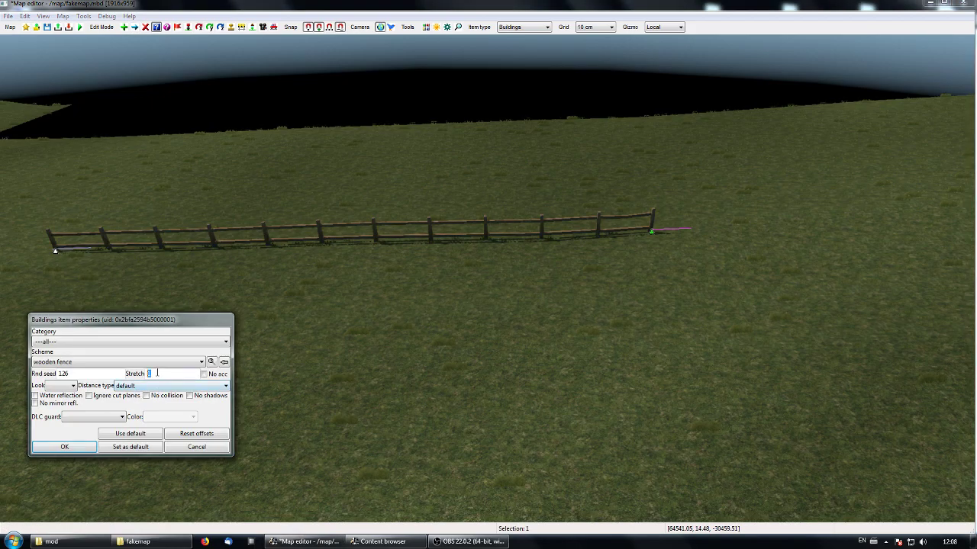
{"action": "type", "text": "3"}
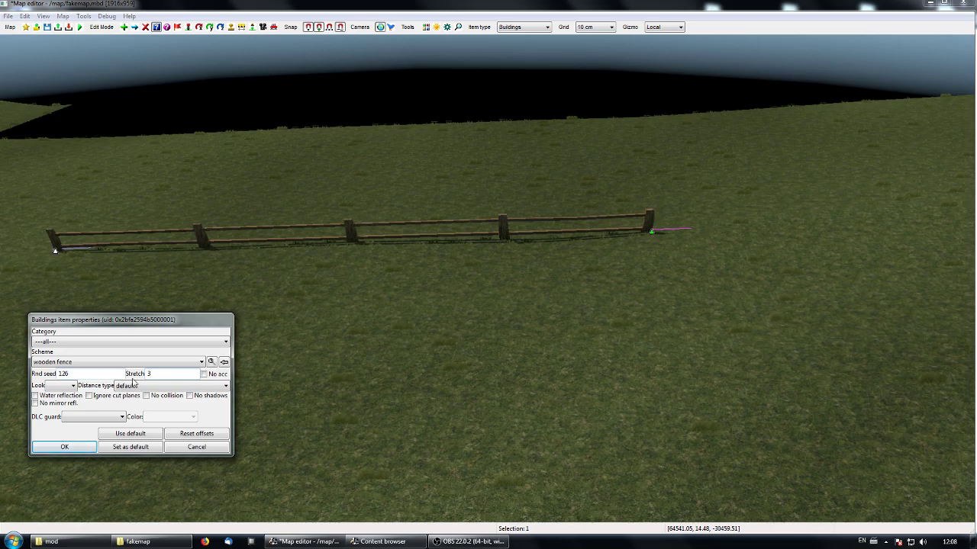
{"action": "type", "text": "0.2"}
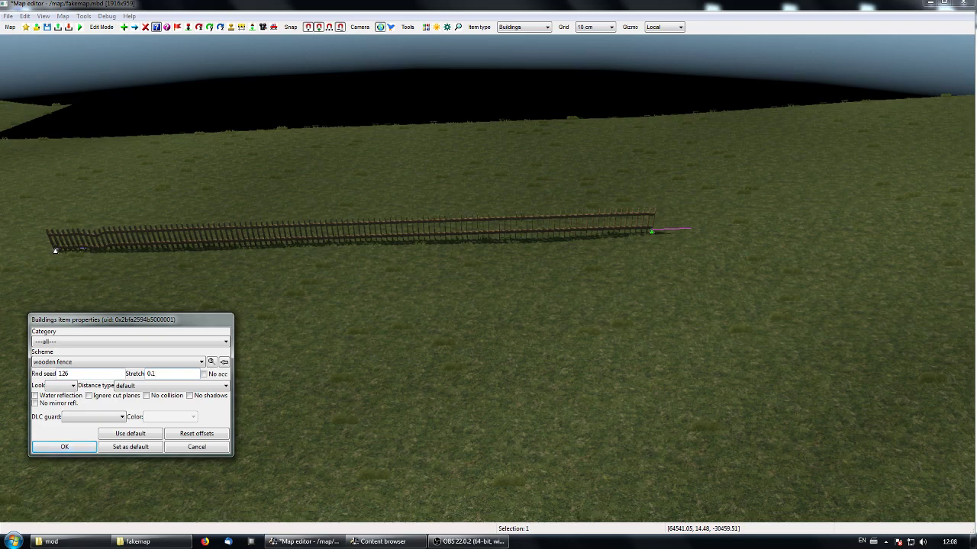
{"action": "type", "text": "2"}
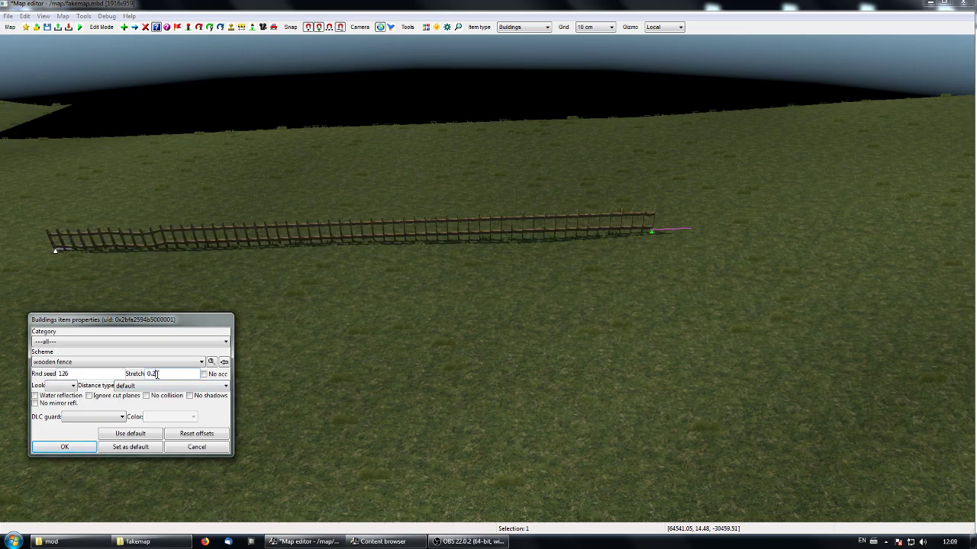
{"action": "type", "text": "3"}
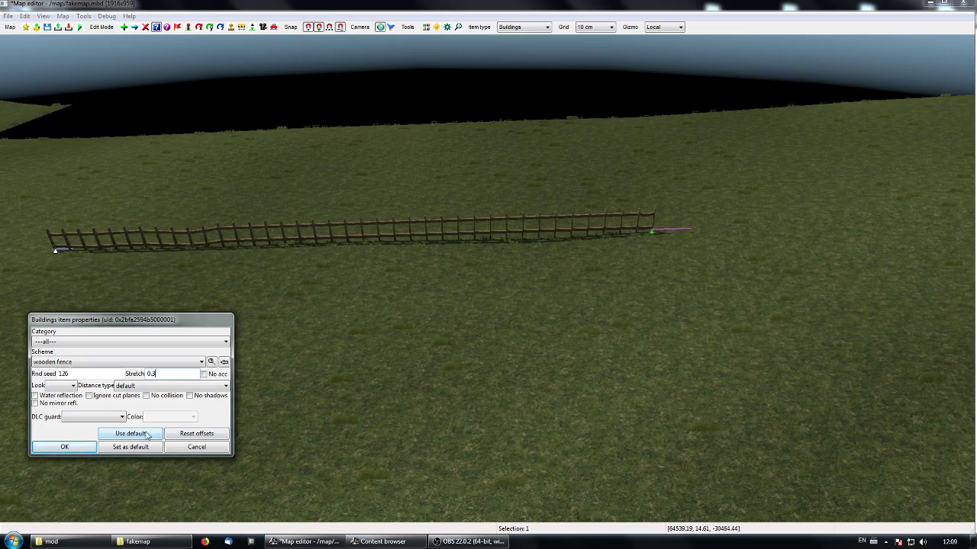
{"action": "left_click", "coordinate": [64, 447]}
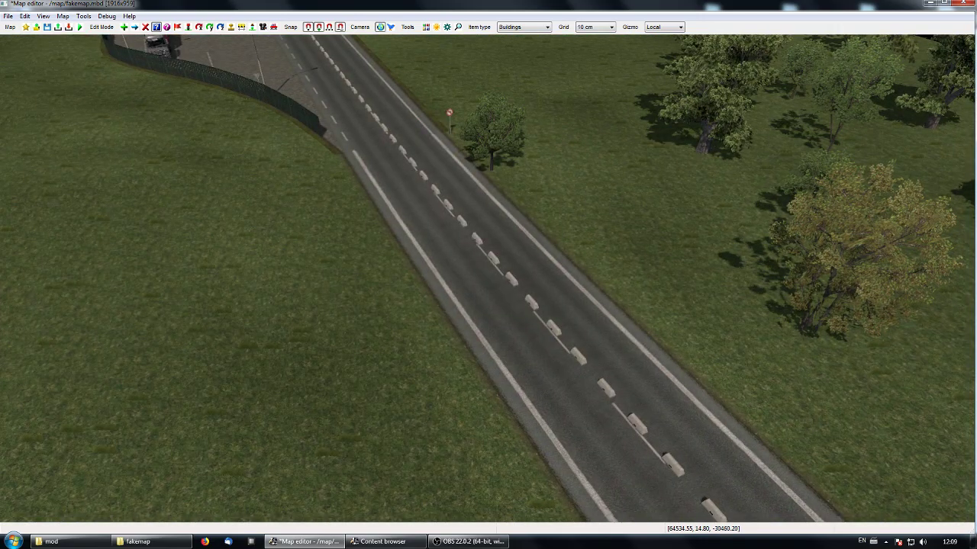
- Search the building assets for "stripe" and choose the concrete stripe 04 fr scheme for new building items
{"action": "right_click_drag", "start_coordinate": [485, 277], "coordinate": [485, 277]}
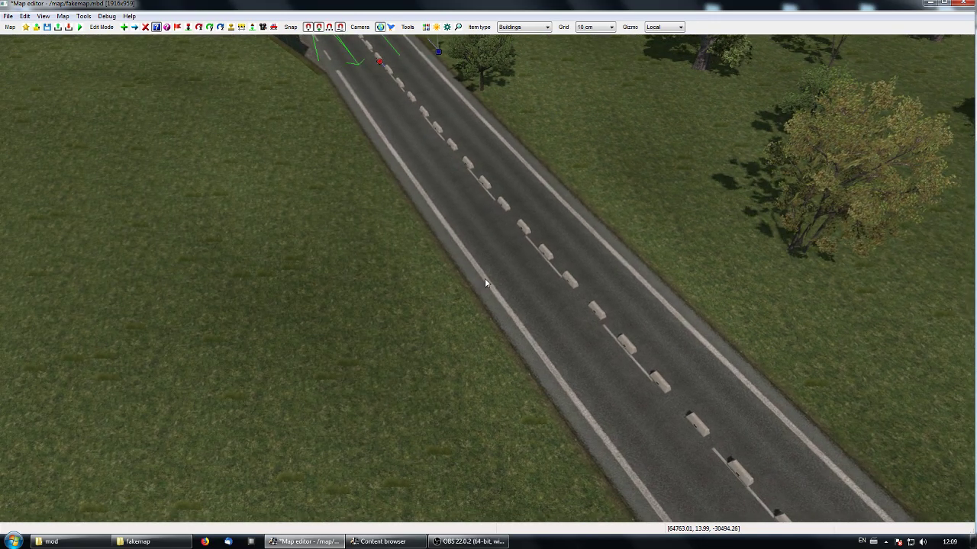
{"action": "key", "text": "Insert"}
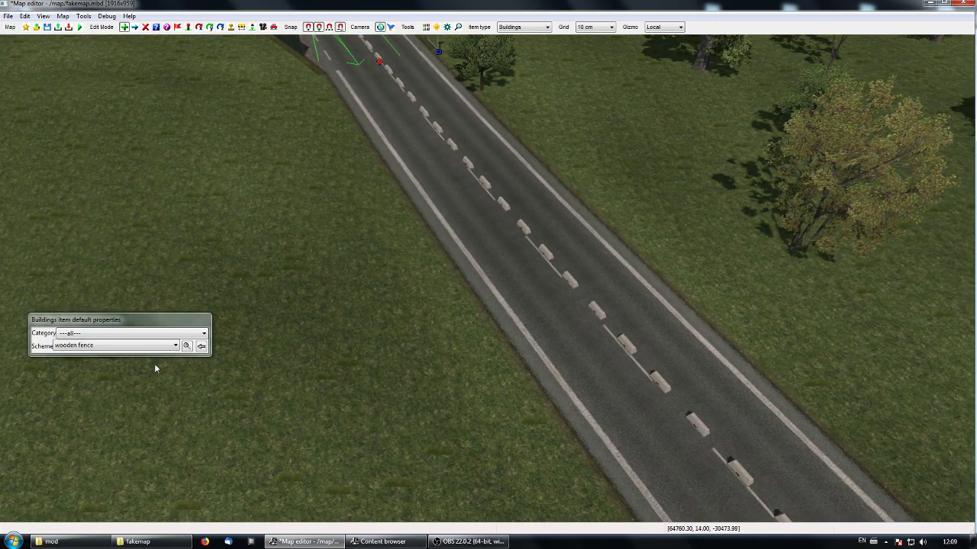
{"action": "left_click", "coordinate": [186, 345]}
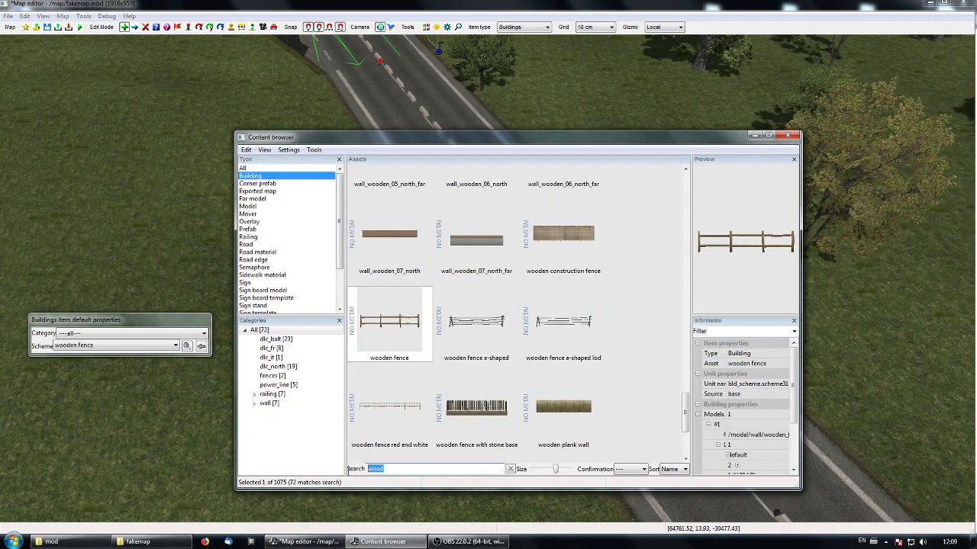
{"action": "type", "text": "stripe"}
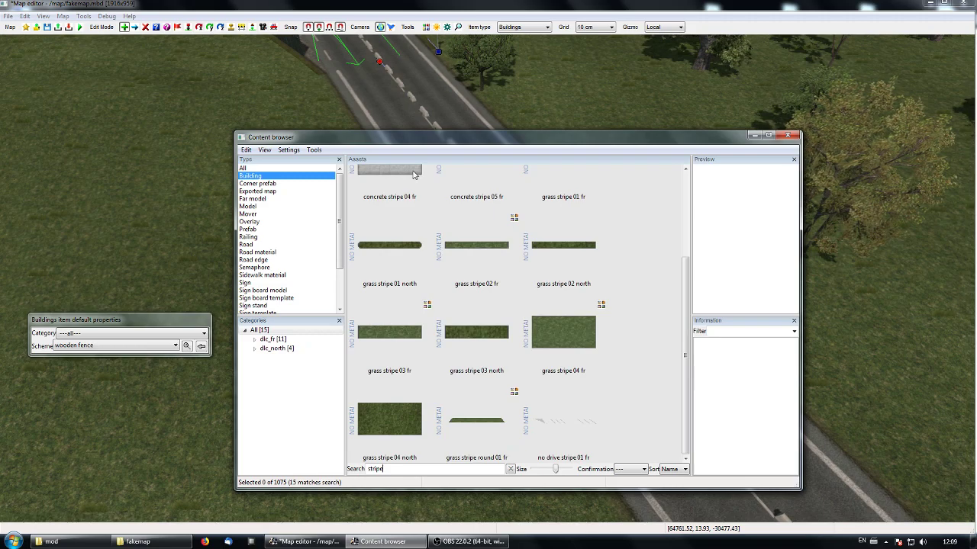
{"action": "left_click", "coordinate": [414, 175]}
{"action": "left_click", "coordinate": [754, 137]}
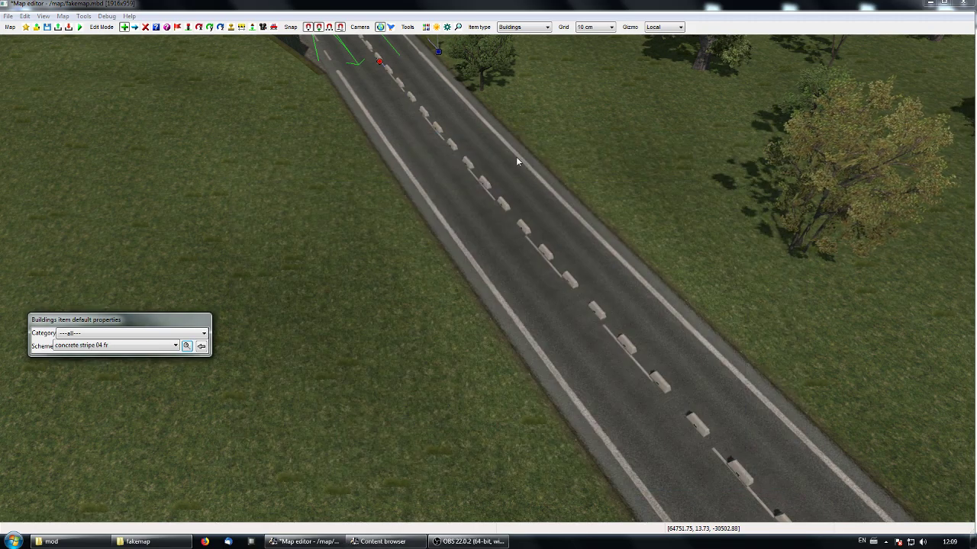
- Place a concrete stripe 04 fr row about 101 m long along the road, on the side opposite the wooden noise wall
{"action": "left_click", "coordinate": [515, 180]}
{"action": "key", "text": "p"}
{"action": "key", "text": "p"}
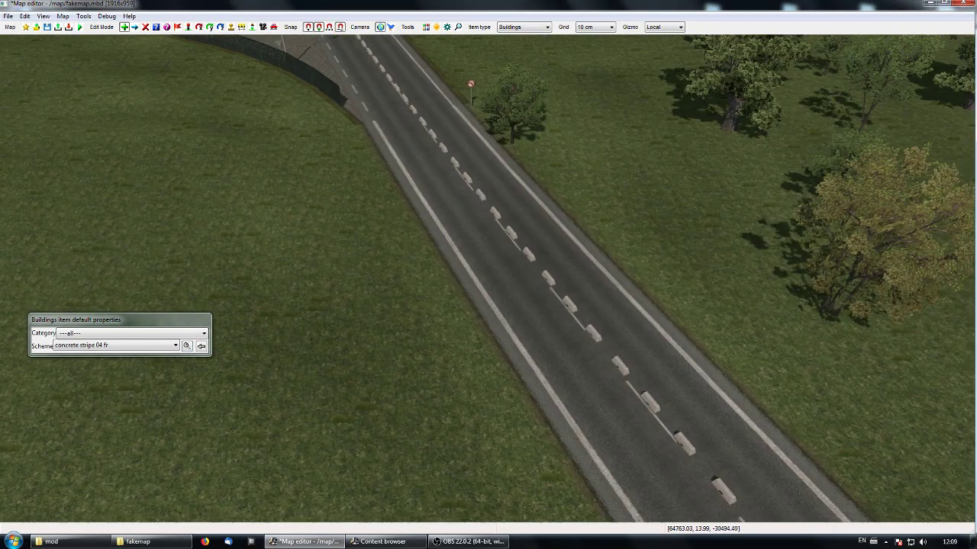
{"action": "key", "text": "Up"}
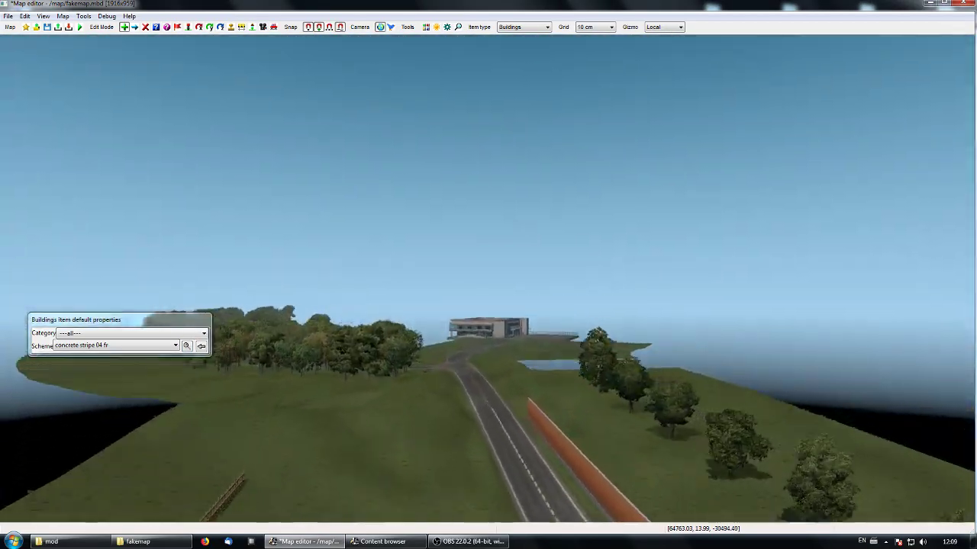
{"action": "key", "text": "p"}
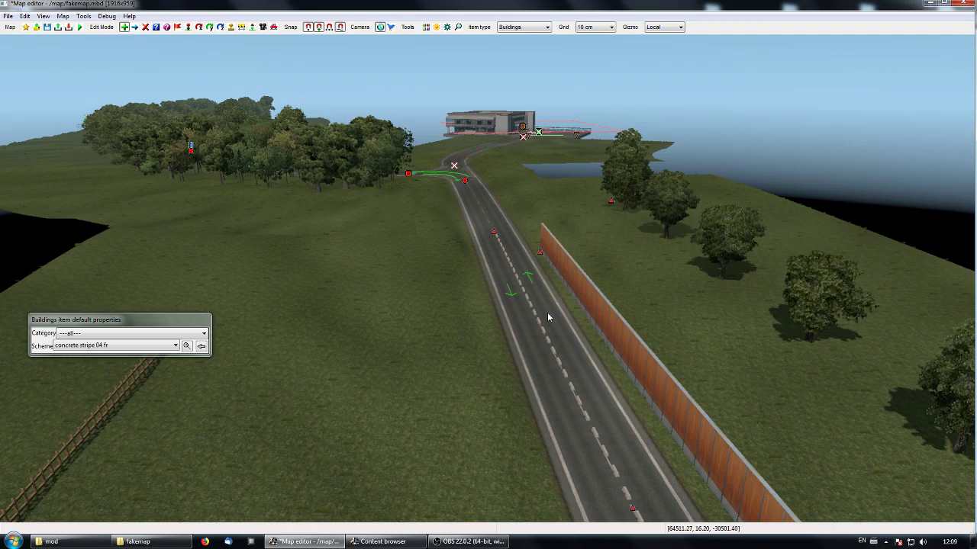
{"action": "left_click", "coordinate": [486, 256]}
{"action": "key", "text": "space"}
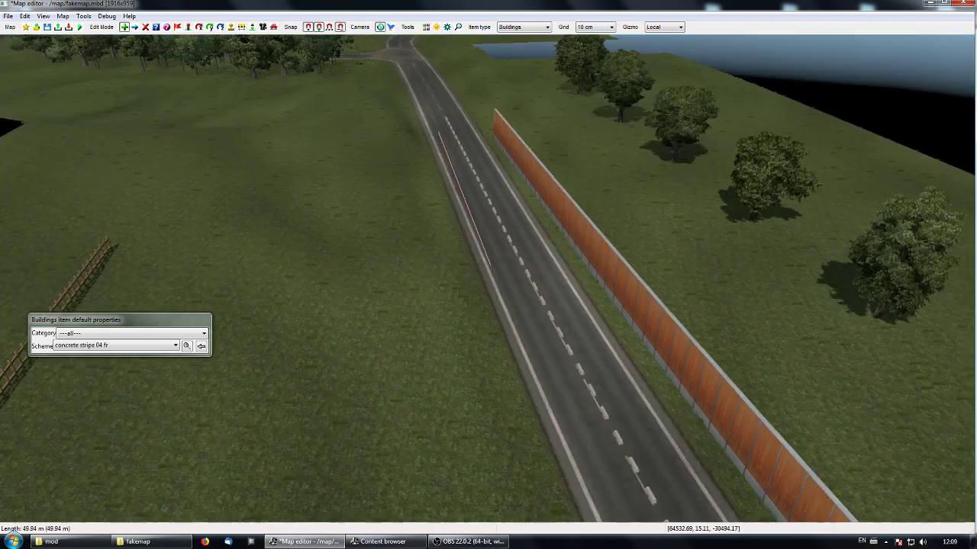
{"action": "left_click", "coordinate": [589, 435]}
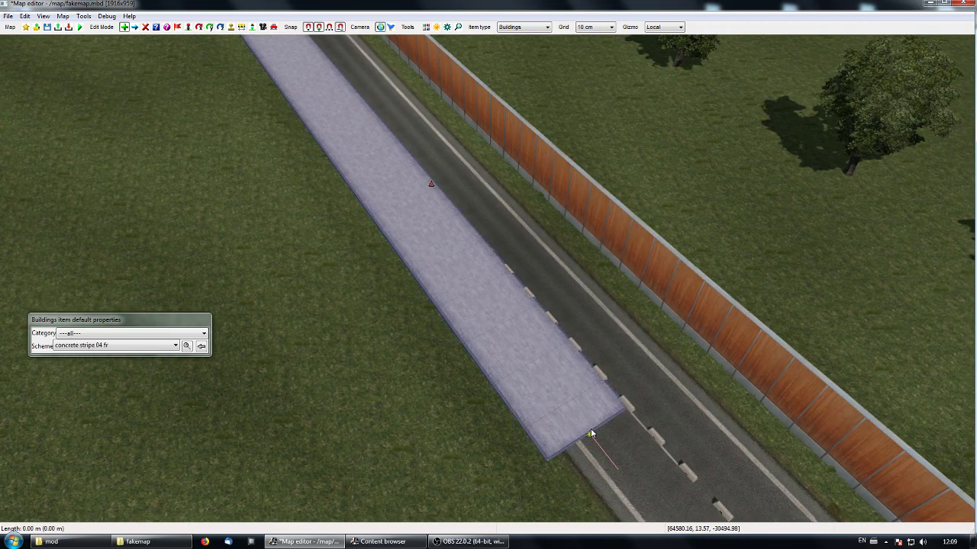
- Select both nodes of the concrete stripe and move it sideways off the road onto the adjacent grass
{"action": "key", "text": "space"}
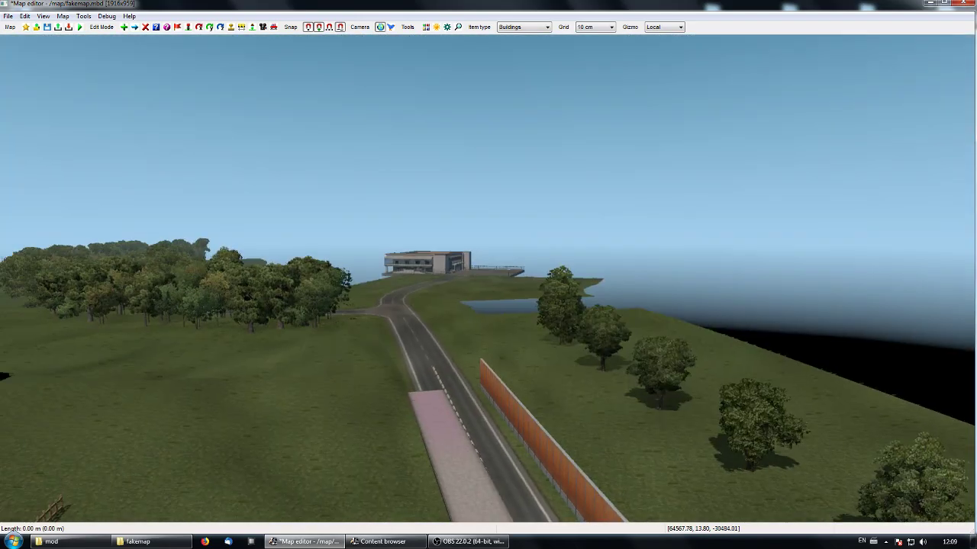
{"action": "key", "text": "w"}
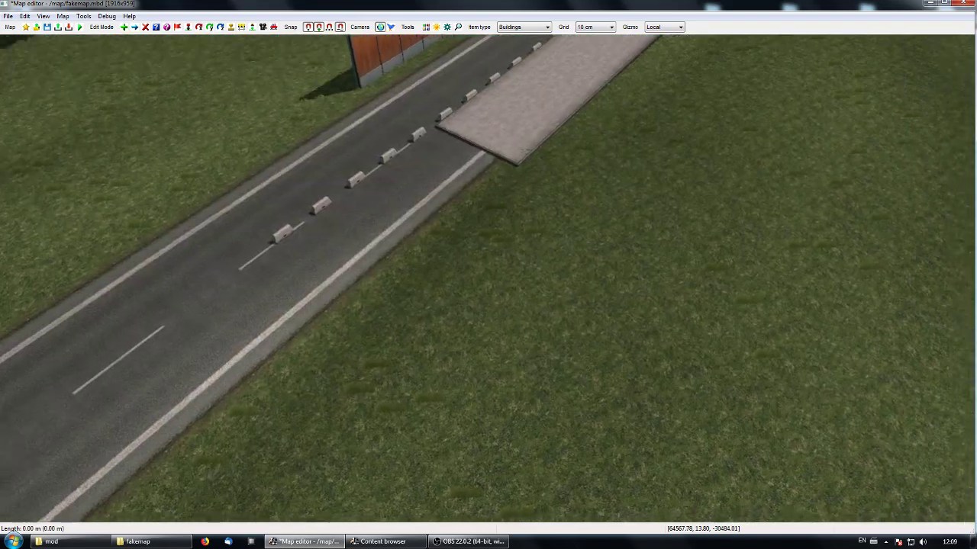
{"action": "key", "text": "s"}
{"action": "left_click_drag", "start_coordinate": [487, 282], "coordinate": [385, 344]}
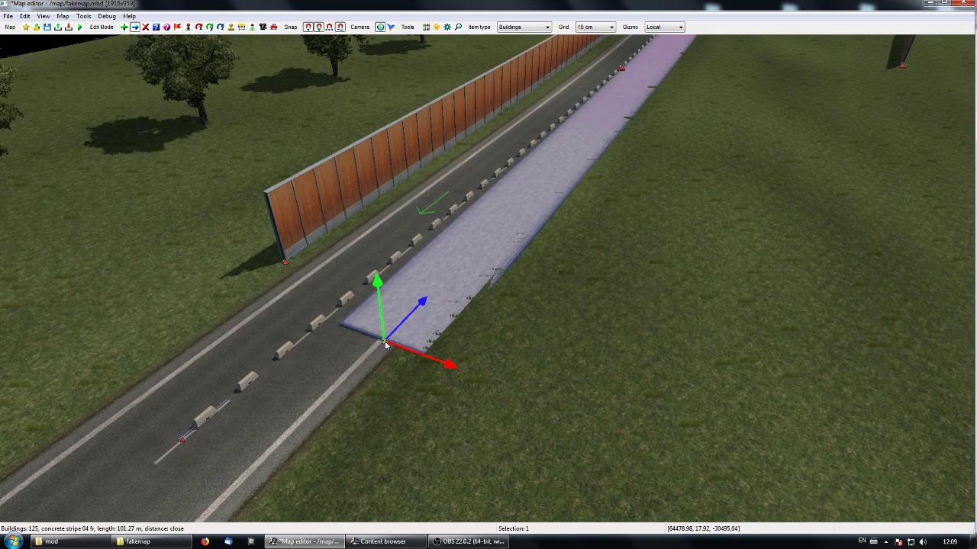
{"action": "right_click_drag", "start_coordinate": [511, 397], "coordinate": [395, 267]}
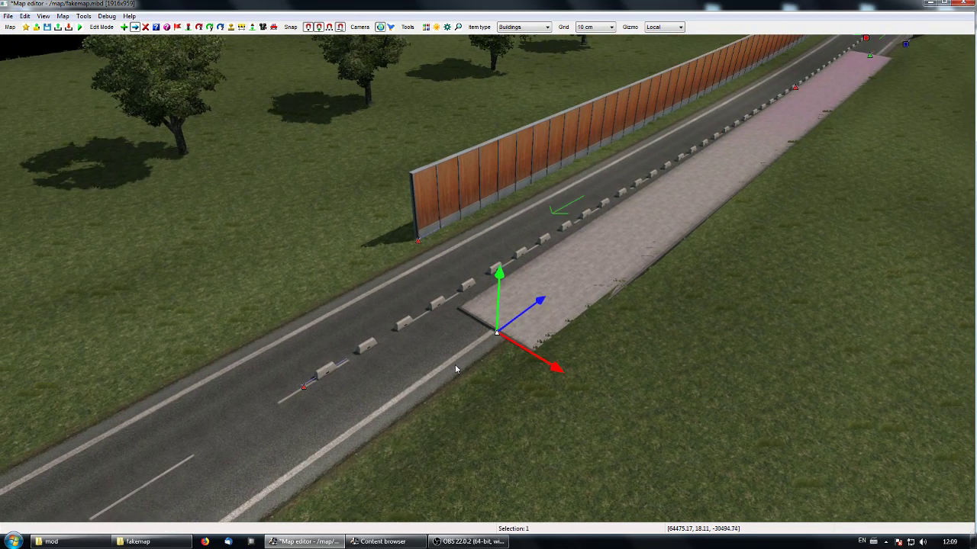
{"action": "right_click_drag", "start_coordinate": [621, 268], "coordinate": [710, 267]}
{"action": "right_click_drag", "start_coordinate": [477, 392], "coordinate": [496, 285]}
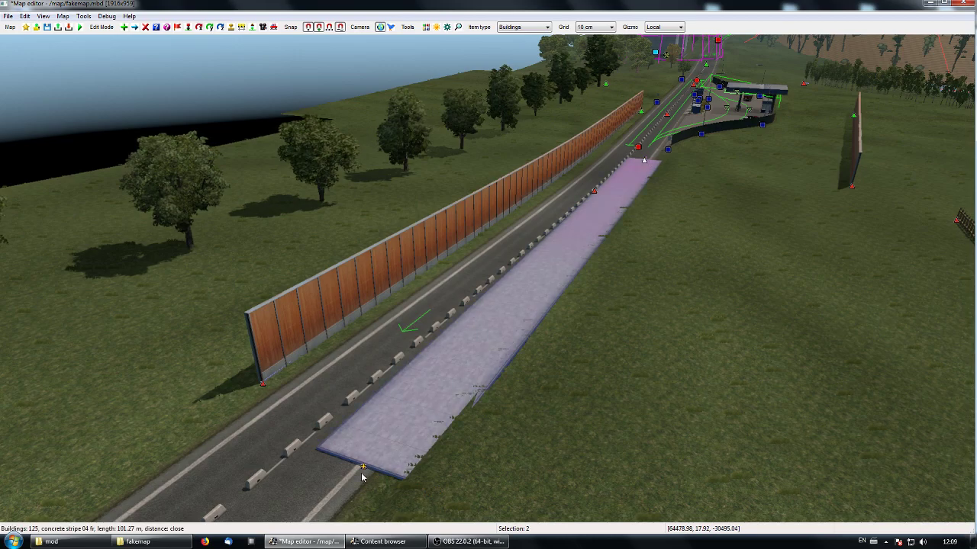
{"action": "left_click_drag", "start_coordinate": [654, 236], "coordinate": [692, 248]}
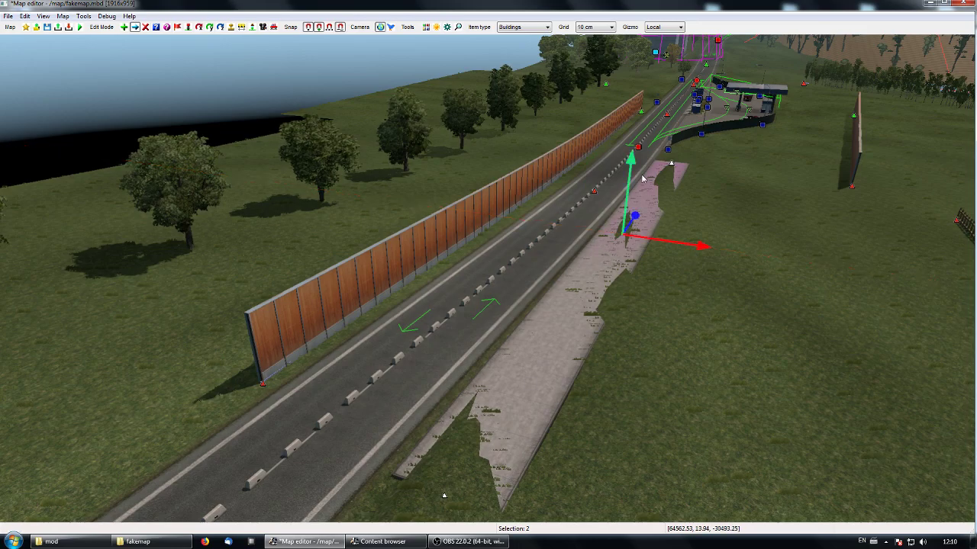
- Delete the wooden noise wall beside the road and move both concrete stripe nodes to the wall's former place
{"action": "left_click", "coordinate": [267, 389]}
{"action": "key", "text": "Delete"}
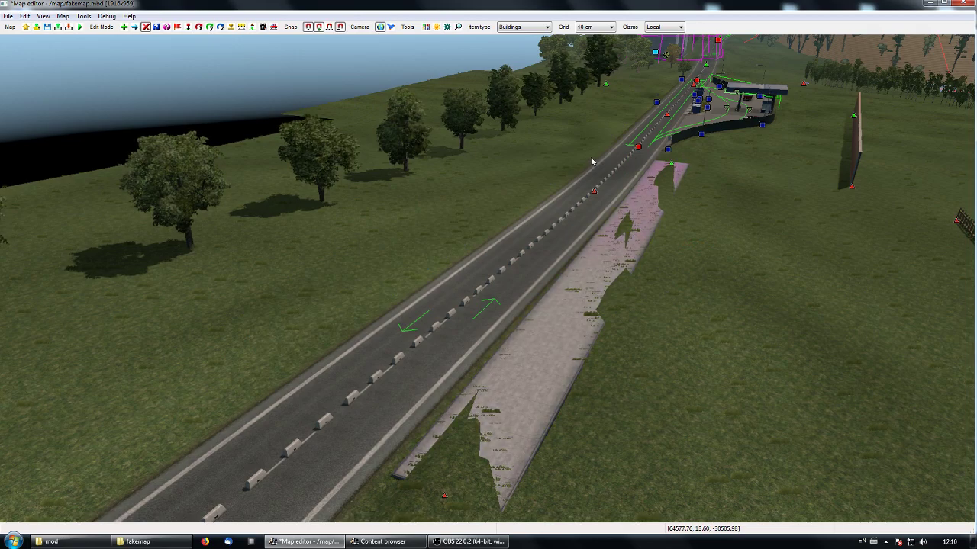
{"action": "key", "text": "m"}
{"action": "left_click_drag", "start_coordinate": [671, 163], "coordinate": [582, 158]}
{"action": "left_click_drag", "start_coordinate": [445, 496], "coordinate": [169, 426]}
{"action": "left_click", "coordinate": [687, 459]}
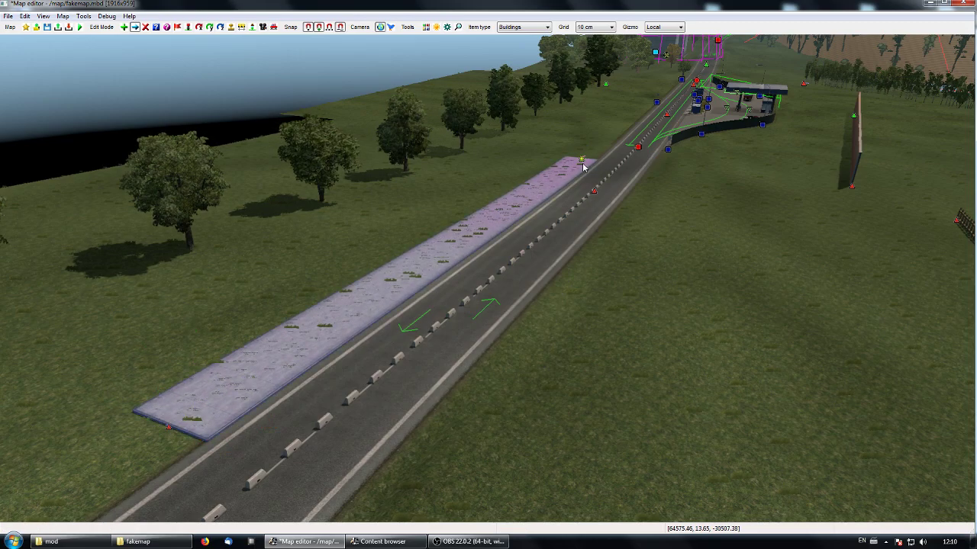
- Raise the From distance of the road's left-side detail vegetation slightly to clear the grass tufts from the concrete stripe, and apply the properties
{"action": "right_click_drag", "start_coordinate": [508, 257], "coordinate": [479, 277]}
{"action": "left_click", "coordinate": [305, 207]}
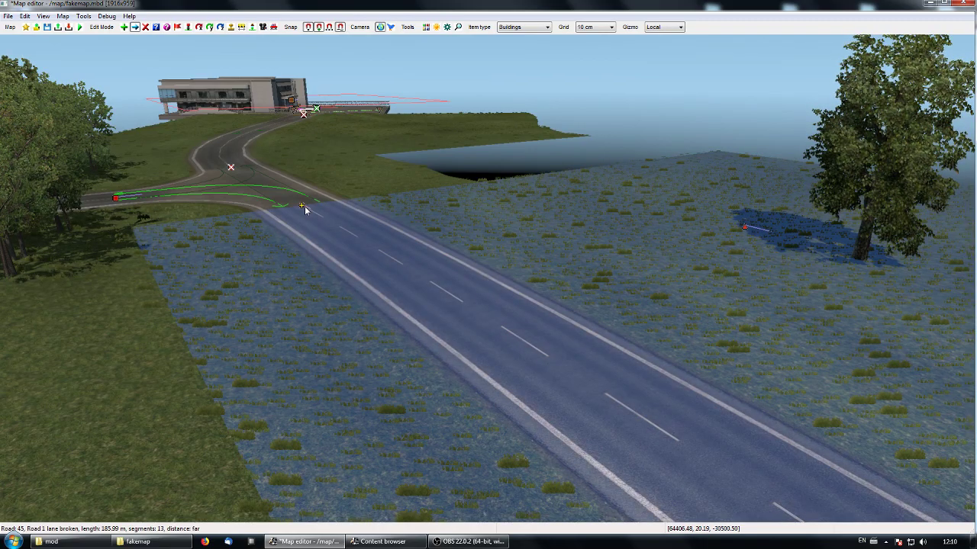
{"action": "key", "text": "p"}
{"action": "left_click", "coordinate": [706, 398]}
{"action": "right_click_drag", "start_coordinate": [296, 200], "coordinate": [389, 210]}
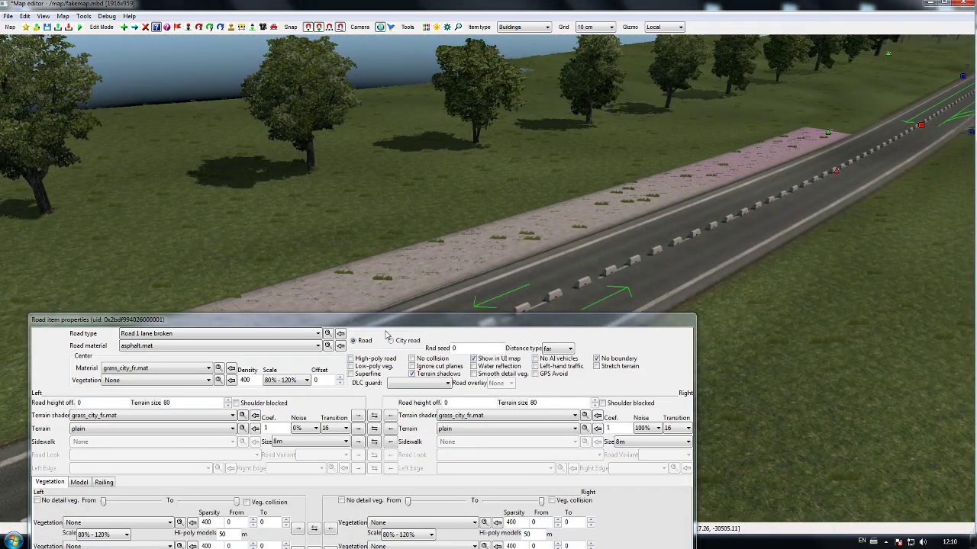
{"action": "left_click_drag", "start_coordinate": [367, 323], "coordinate": [380, 335]}
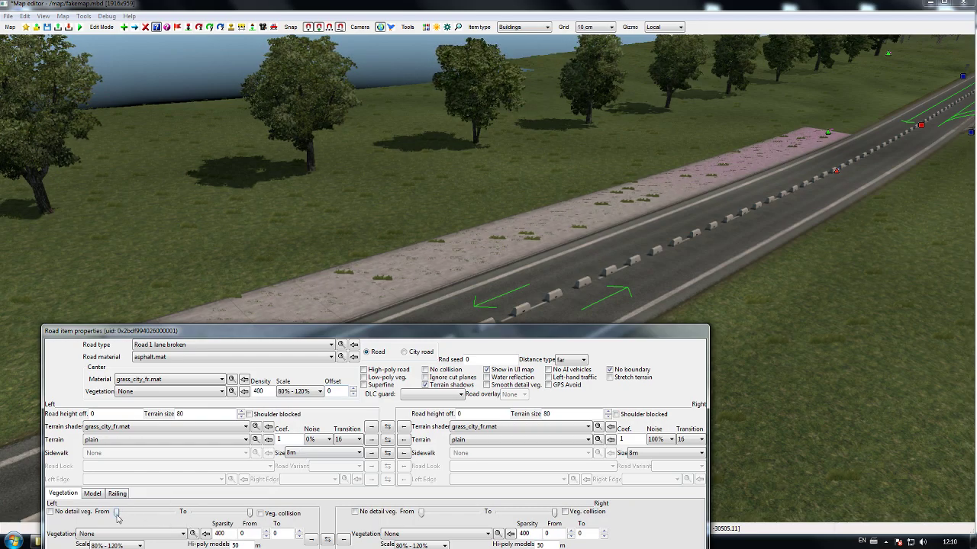
{"action": "left_click_drag", "start_coordinate": [117, 517], "coordinate": [126, 516]}
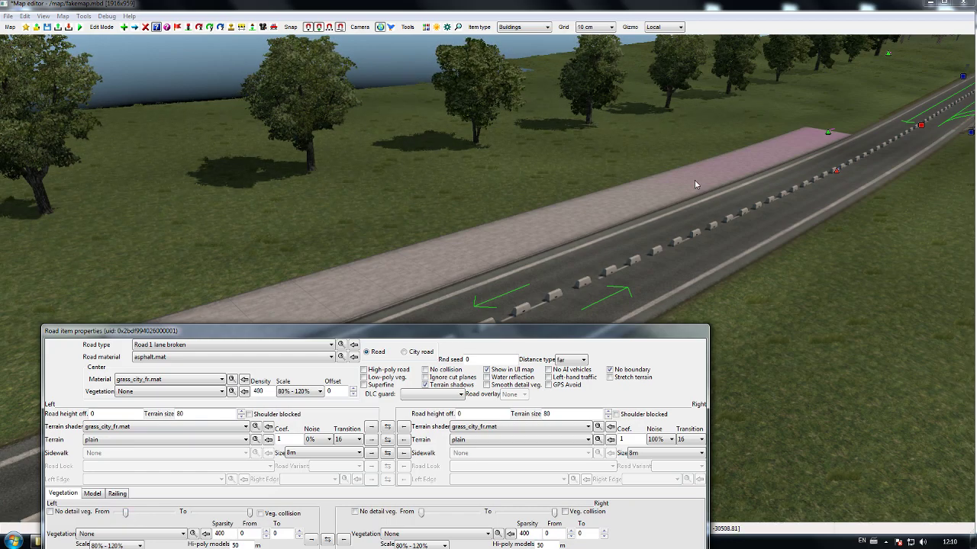
{"action": "left_click_drag", "start_coordinate": [397, 325], "coordinate": [403, 198]}
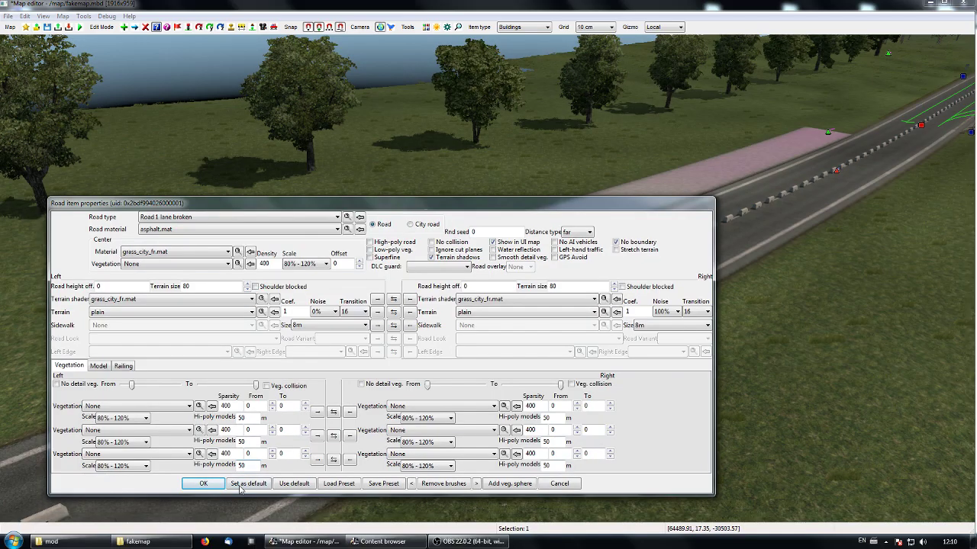
{"action": "left_click", "coordinate": [203, 483]}
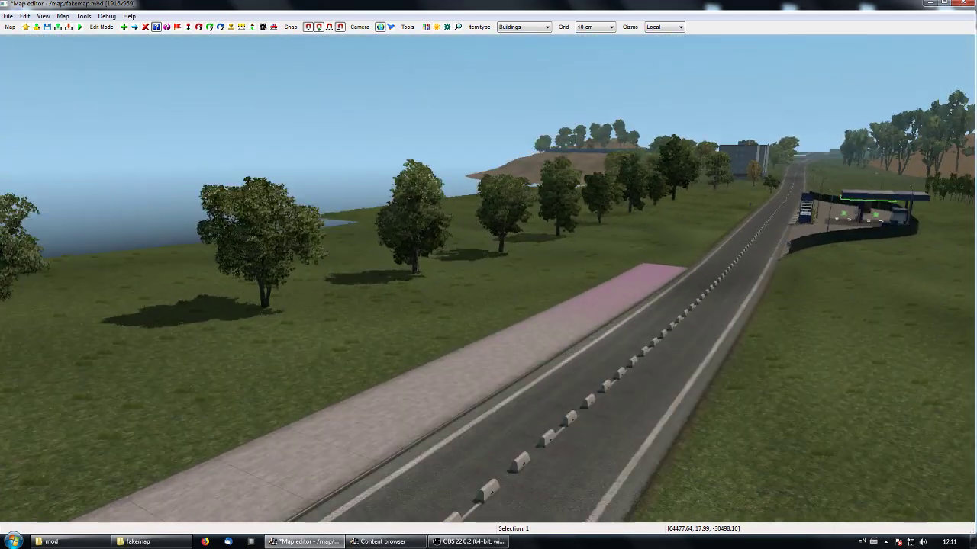
- Move the nodes of the wooden fence south of the road and join its two ends to form a closed circular enclosure
{"action": "middle_click_drag", "start_coordinate": [488, 279], "coordinate": [763, 305]}
{"action": "middle_click_drag", "start_coordinate": [516, 264], "coordinate": [656, 305]}
{"action": "key", "text": "p"}
{"action": "middle_click_drag", "start_coordinate": [516, 264], "coordinate": [523, 368]}
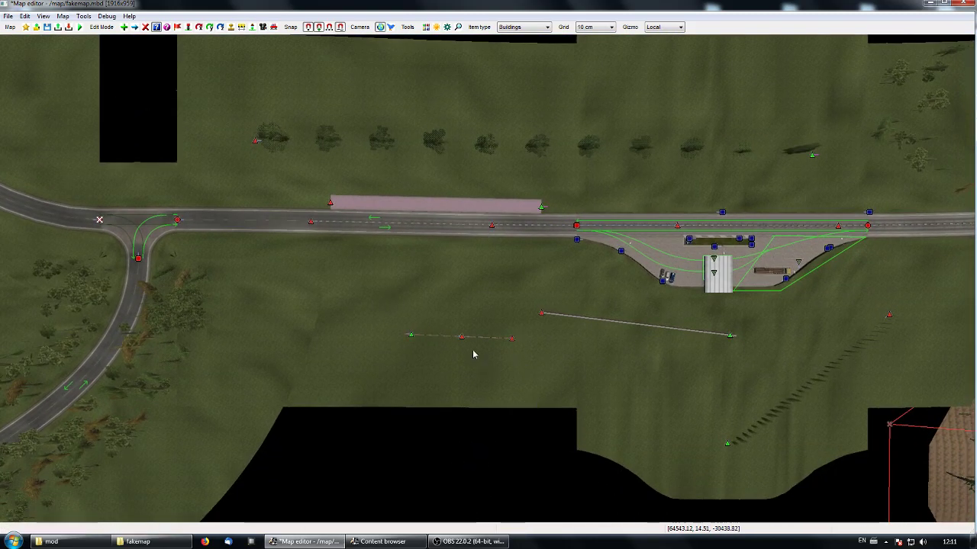
{"action": "left_click_drag", "start_coordinate": [457, 336], "coordinate": [505, 288]}
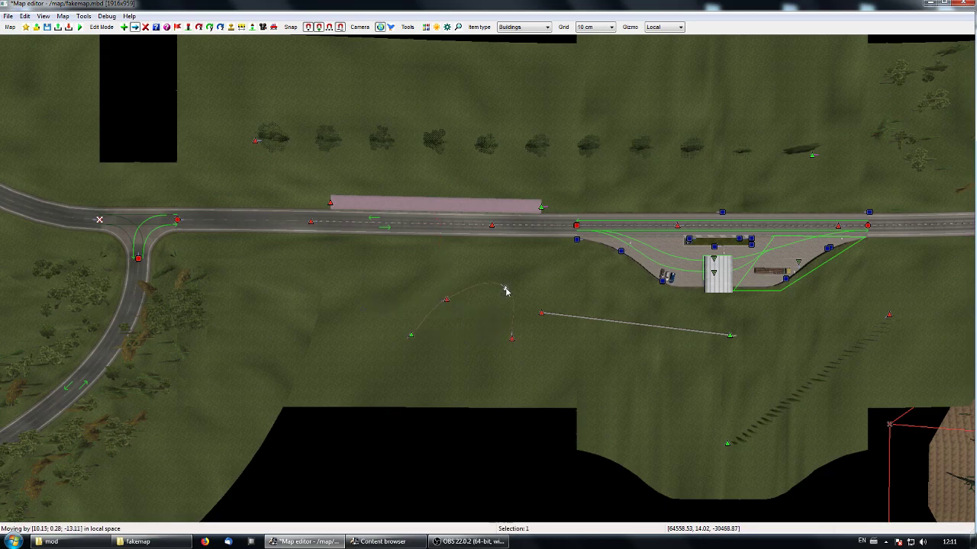
{"action": "left_click_drag", "start_coordinate": [410, 338], "coordinate": [442, 349]}
{"action": "left_click_drag", "start_coordinate": [511, 336], "coordinate": [490, 370]}
{"action": "left_click_drag", "start_coordinate": [510, 327], "coordinate": [516, 350]}
{"action": "left_click", "coordinate": [459, 361]}
{"action": "left_click_drag", "start_coordinate": [441, 351], "coordinate": [459, 366]}
{"action": "right_click_drag", "start_coordinate": [556, 391], "coordinate": [555, 363]}
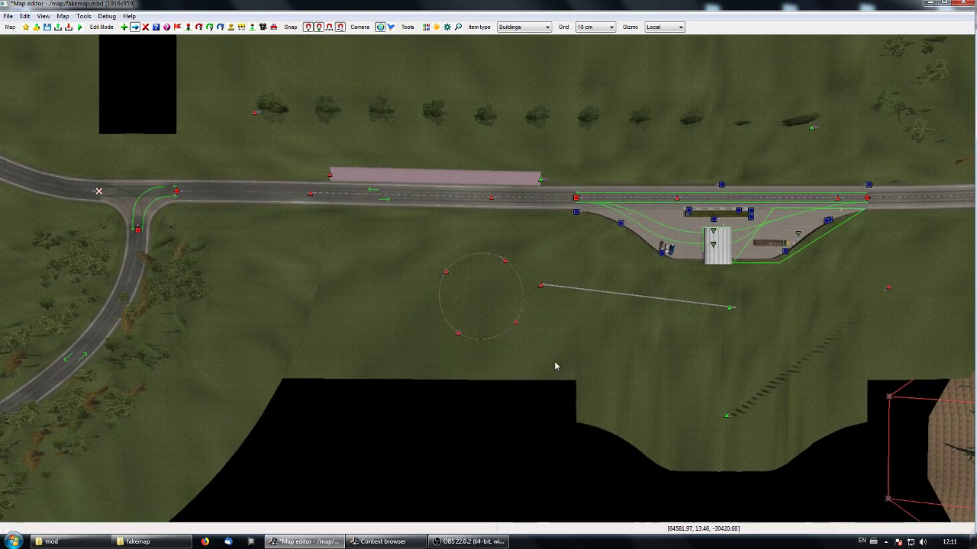
- Place a mover inside the circular fence and set its model to cow_lean with the brown look
{"action": "key", "text": "space"}
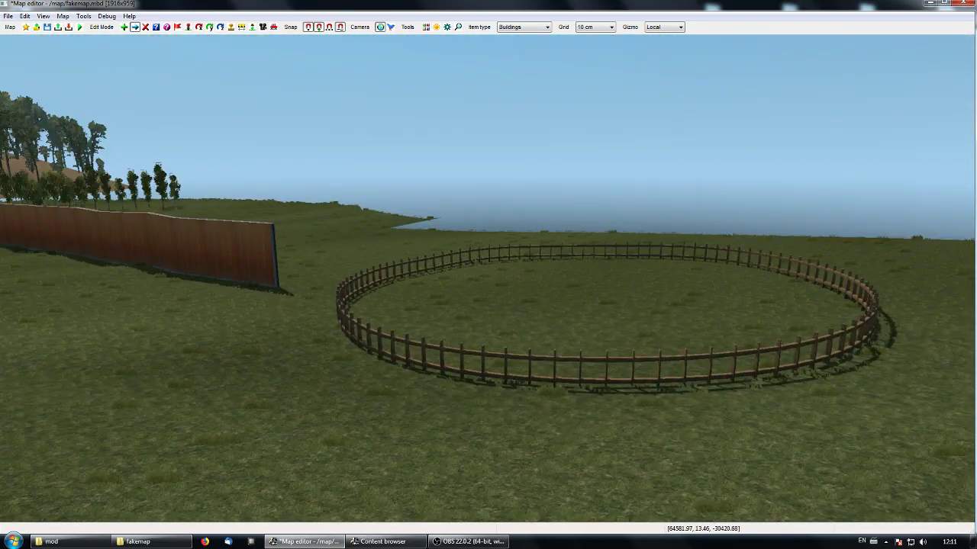
{"action": "key", "text": "space"}
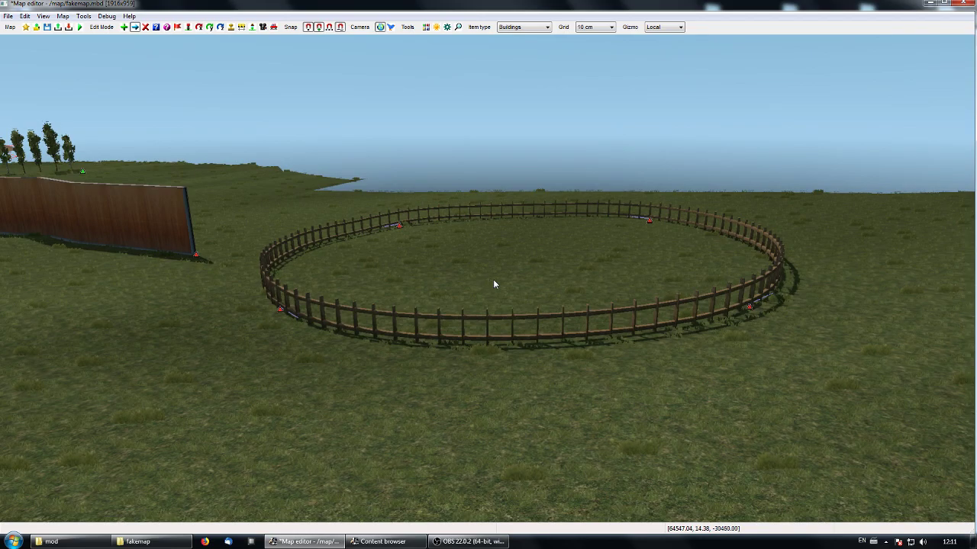
{"action": "key", "text": "space"}
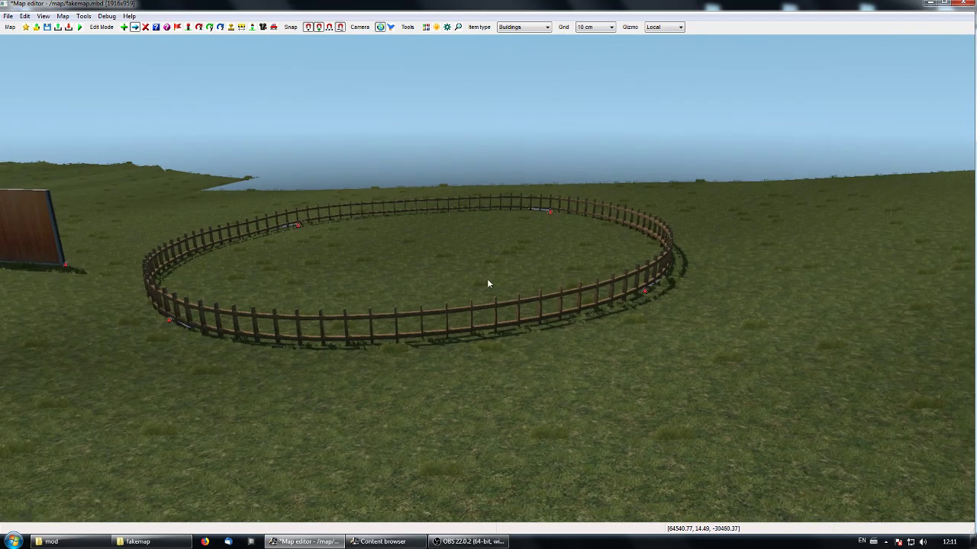
{"action": "key", "text": "space"}
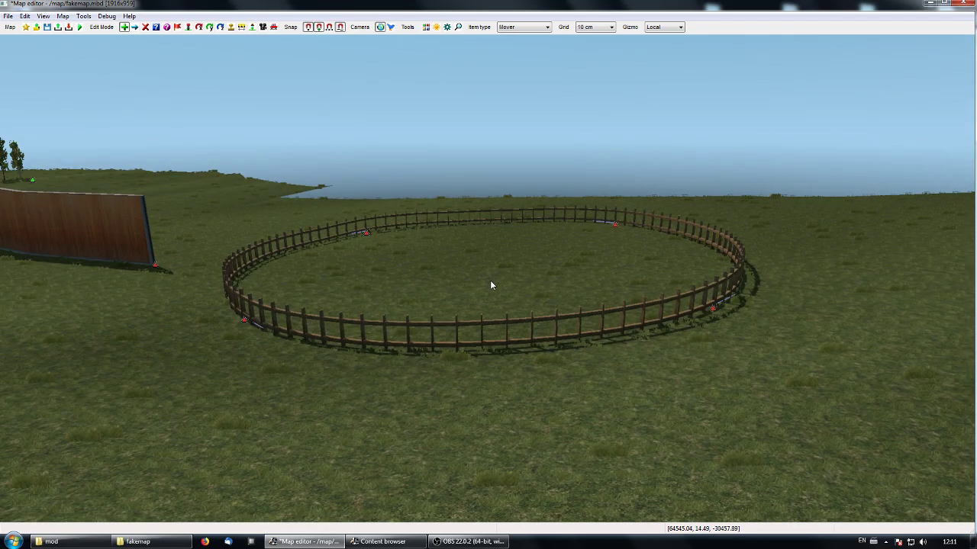
{"action": "left_click", "coordinate": [490, 286]}
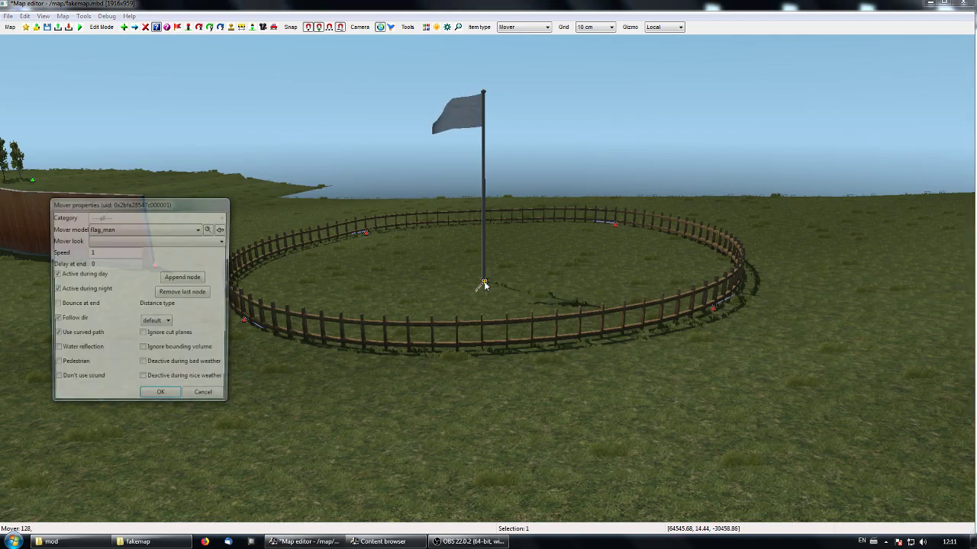
{"action": "left_click", "coordinate": [175, 229]}
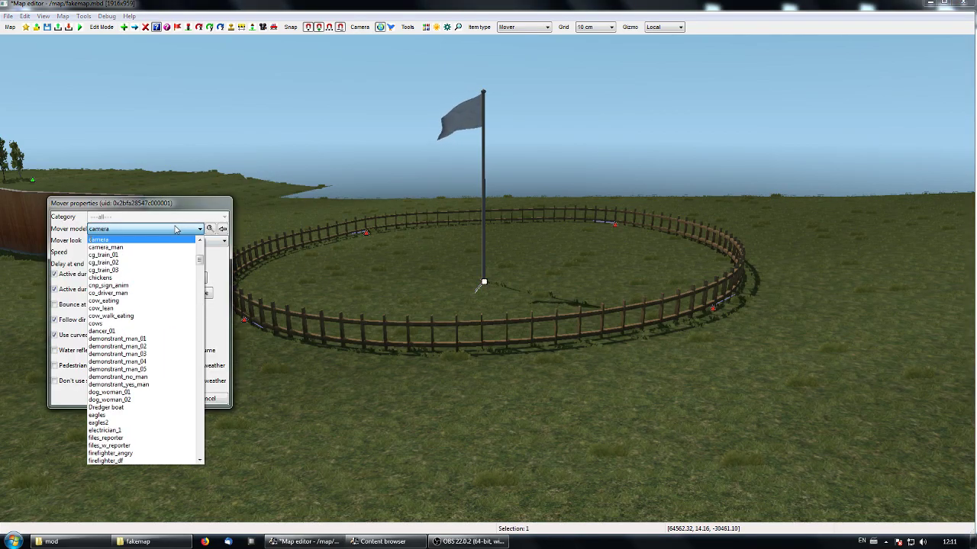
{"action": "left_click", "coordinate": [124, 309]}
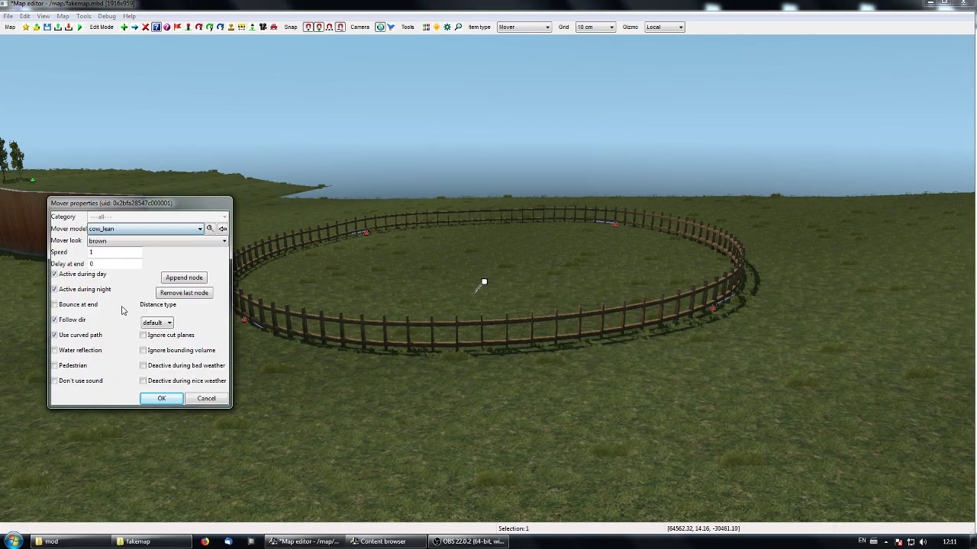
{"action": "left_click", "coordinate": [161, 398]}
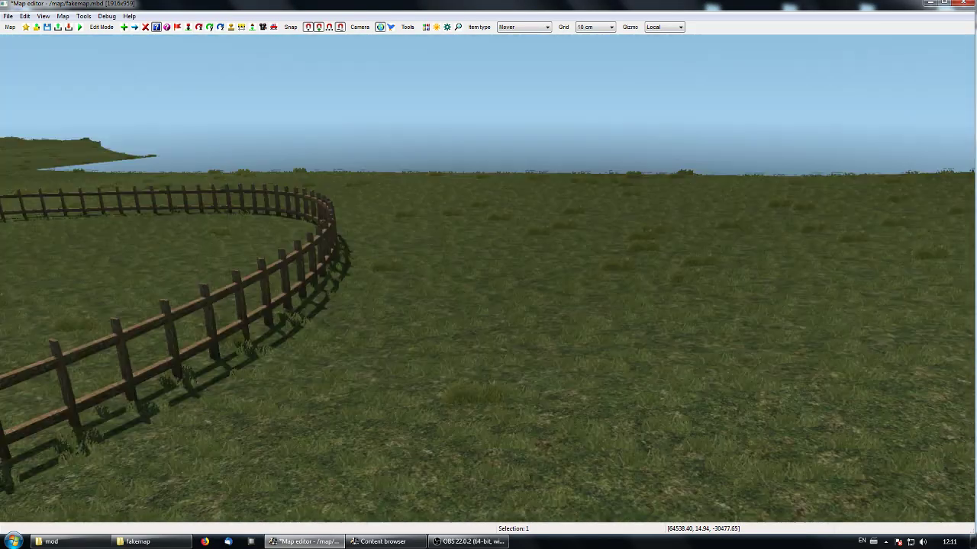
{"action": "middle_click_drag", "start_coordinate": [488, 278], "coordinate": [649, 305]}
{"action": "middle_click_drag", "start_coordinate": [488, 278], "coordinate": [876, 263]}
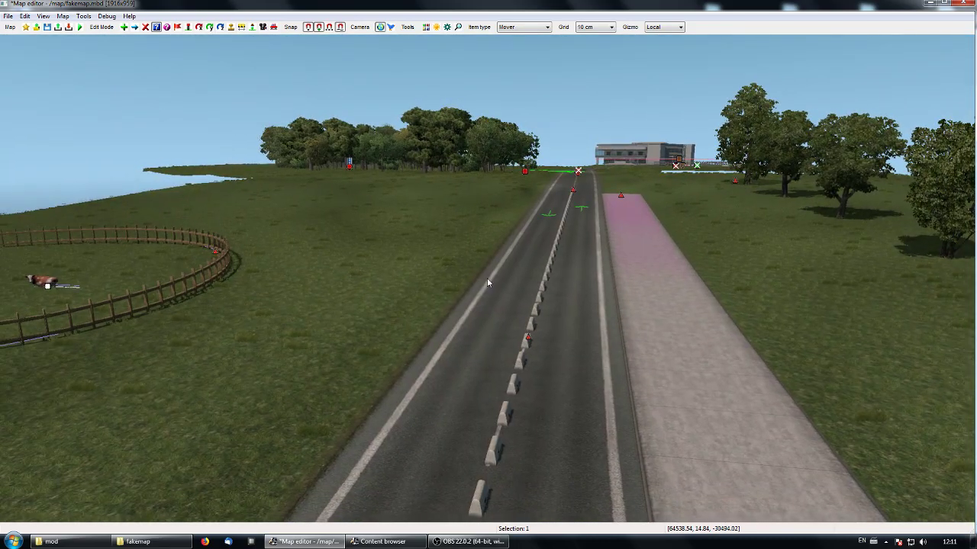
{"action": "key", "text": "p"}
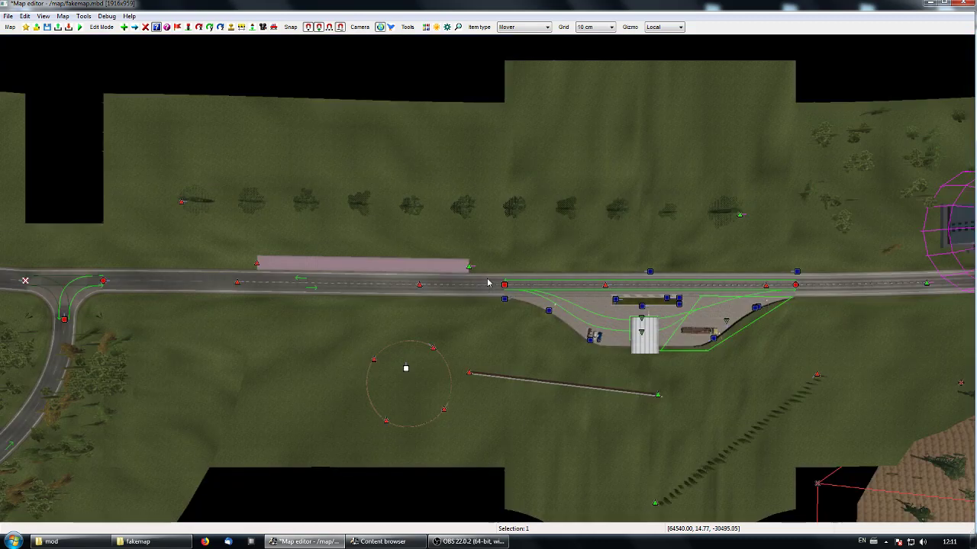
{"action": "middle_click_drag", "start_coordinate": [533, 249], "coordinate": [483, 286]}
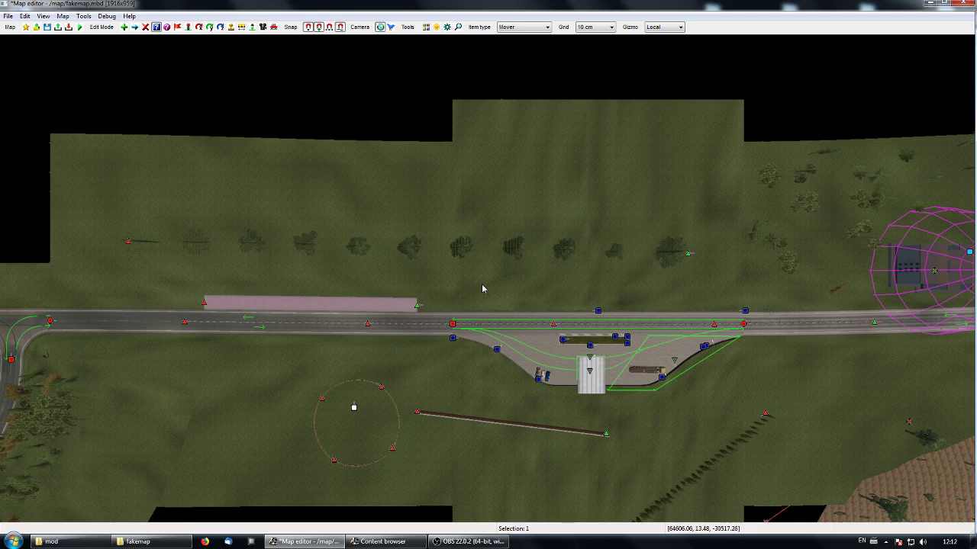
{"action": "middle_click_drag", "start_coordinate": [483, 289], "coordinate": [501, 288]}
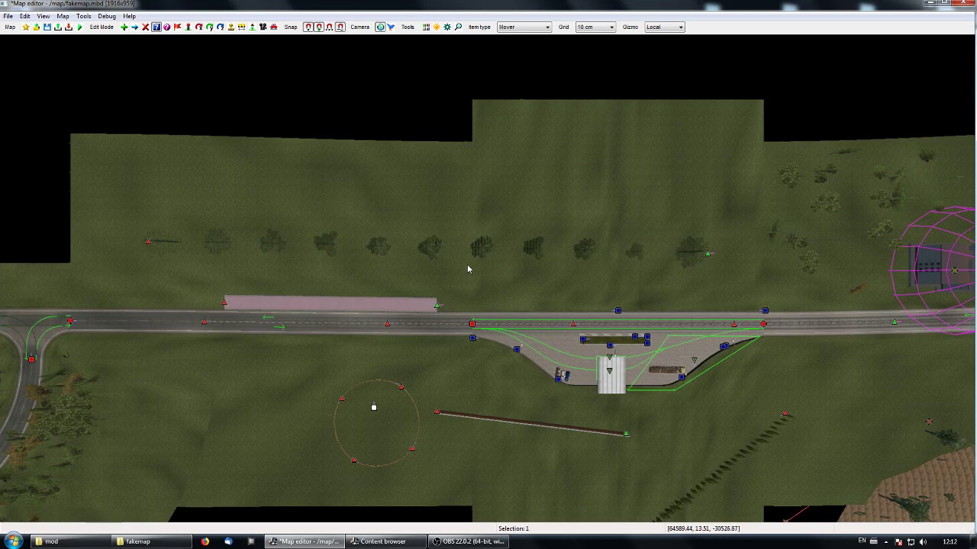
- Set up a new Buildings item with the dlc_north/vegetation category and the tree walls sc scheme
{"action": "middle_click_drag", "start_coordinate": [468, 268], "coordinate": [510, 314]}
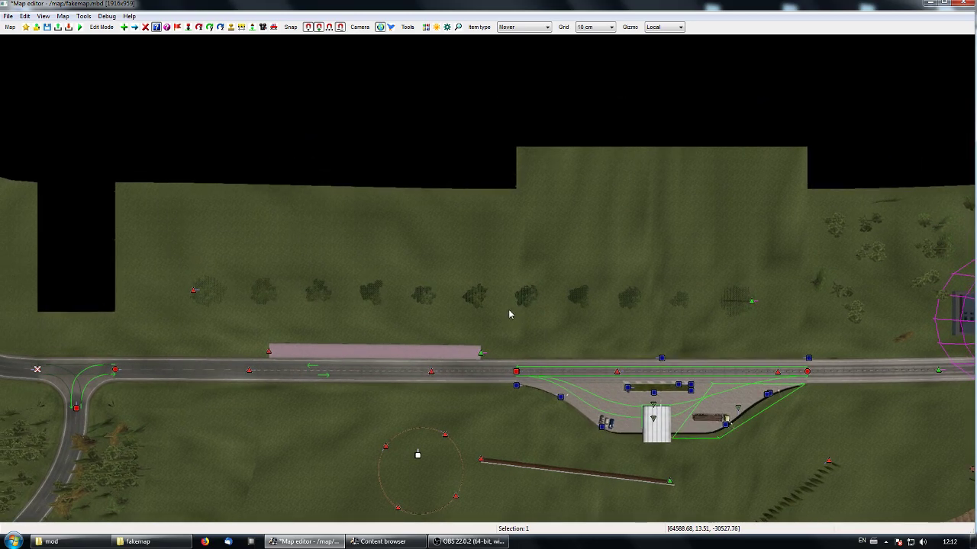
{"action": "key", "text": "e"}
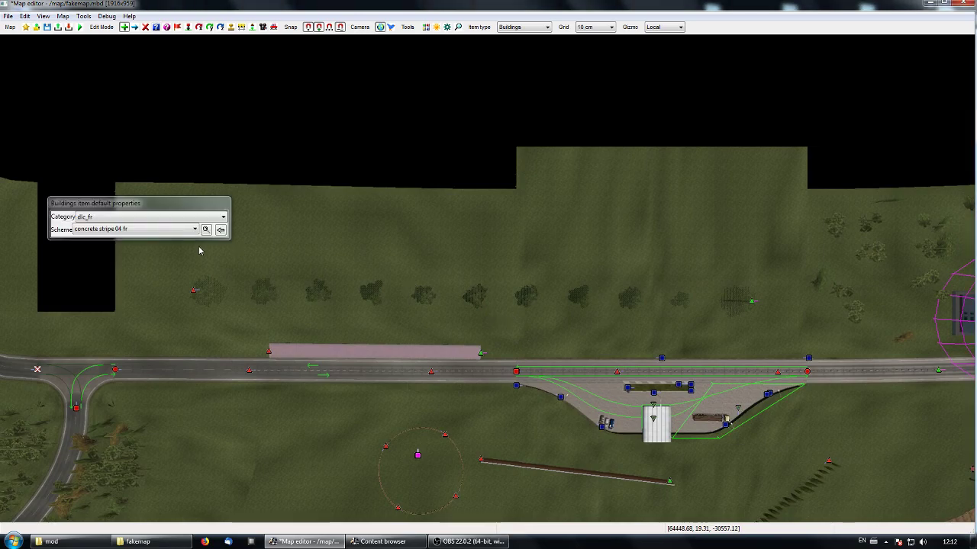
{"action": "left_click", "coordinate": [191, 219]}
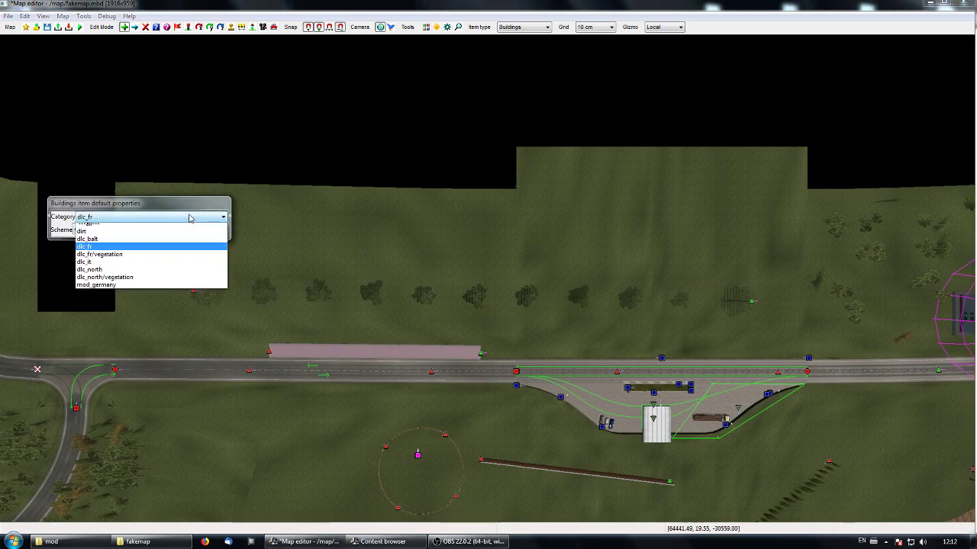
{"action": "left_click", "coordinate": [143, 281]}
{"action": "left_click", "coordinate": [183, 230]}
{"action": "scroll", "coordinate": [120, 455], "scroll_direction": "down", "scroll_amount": 5}
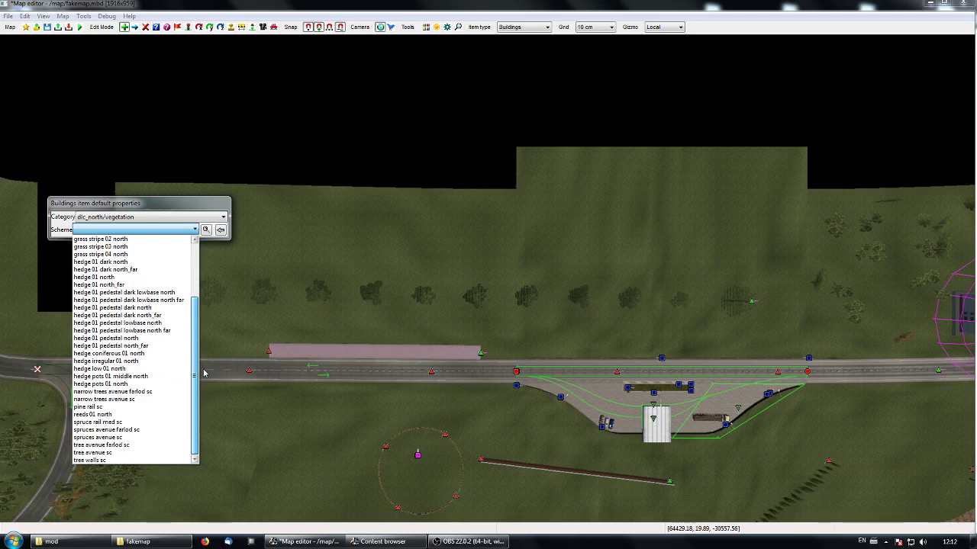
{"action": "left_click", "coordinate": [107, 460]}
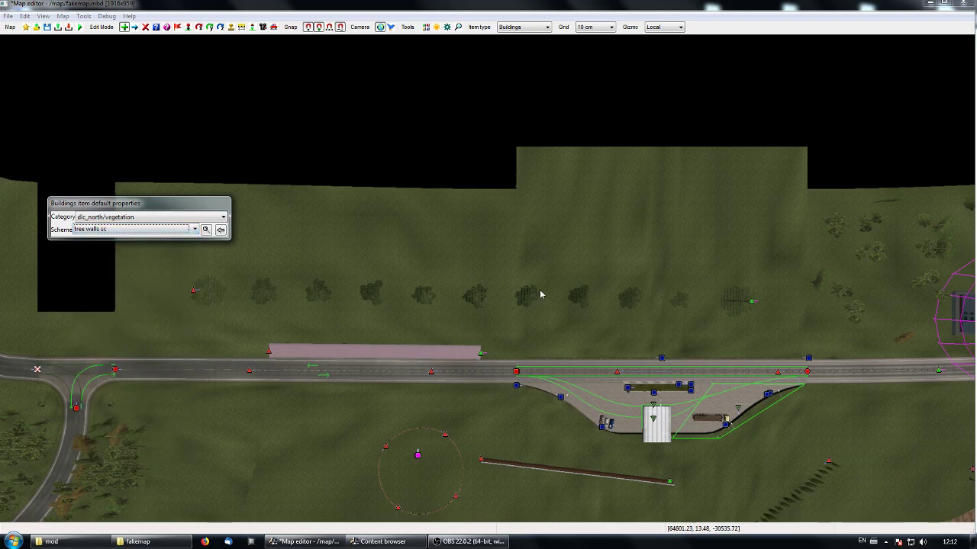
- Place a tree wall about 183 m long on the grass north of the row of avenue trees
{"action": "left_click", "coordinate": [286, 227]}
{"action": "left_click", "coordinate": [676, 228]}
{"action": "key", "text": "Escape"}
{"action": "middle_click_drag", "start_coordinate": [643, 238], "coordinate": [599, 226]}
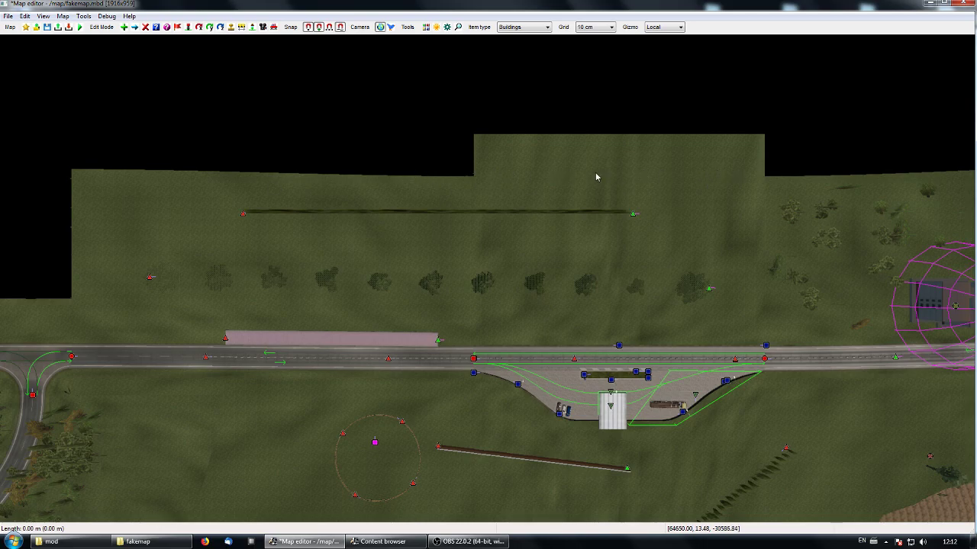
- Examine the tree wall behind the avenue trees in 3D, looking from the road and along its length
{"action": "middle_click_drag", "start_coordinate": [545, 233], "coordinate": [562, 211]}
{"action": "key", "text": "m"}
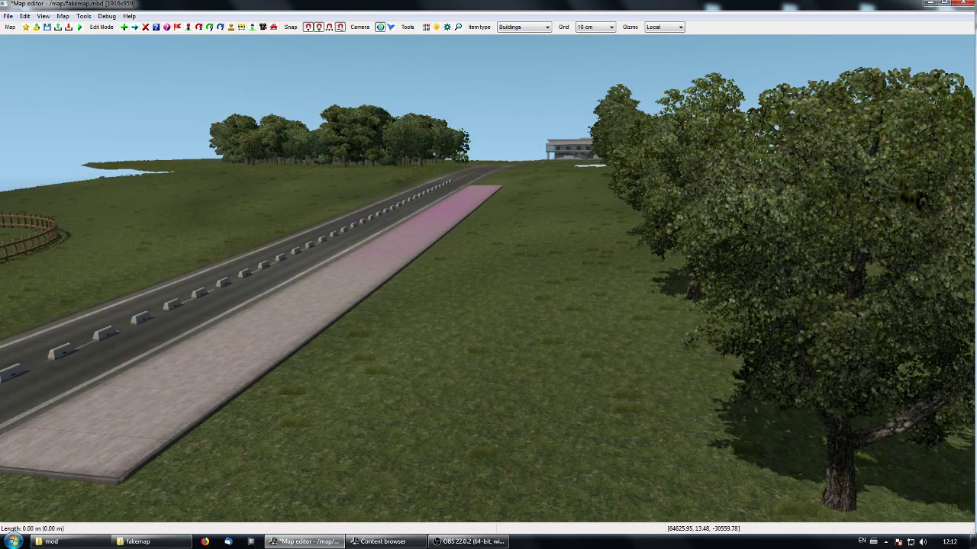
{"action": "key", "text": "KP_8"}
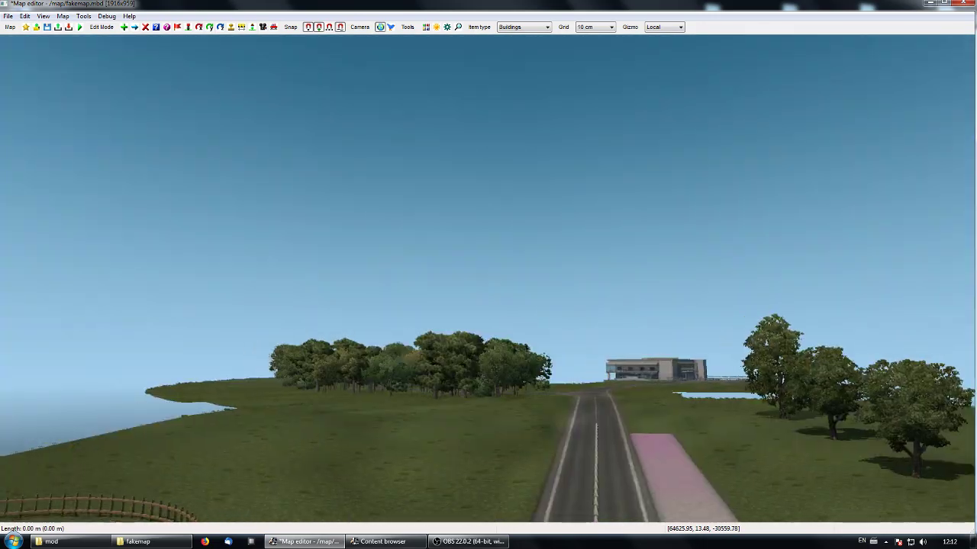
{"action": "key", "text": "KP_8"}
{"action": "key", "text": "KP_8"}
{"action": "middle_click_drag", "start_coordinate": [487, 280], "coordinate": [716, 339]}
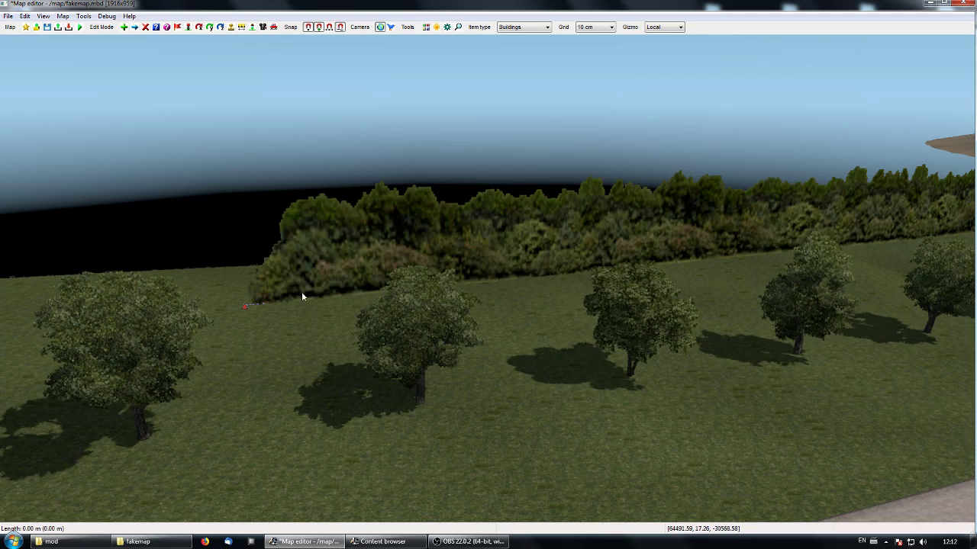
{"action": "middle_click_drag", "start_coordinate": [404, 292], "coordinate": [607, 319]}
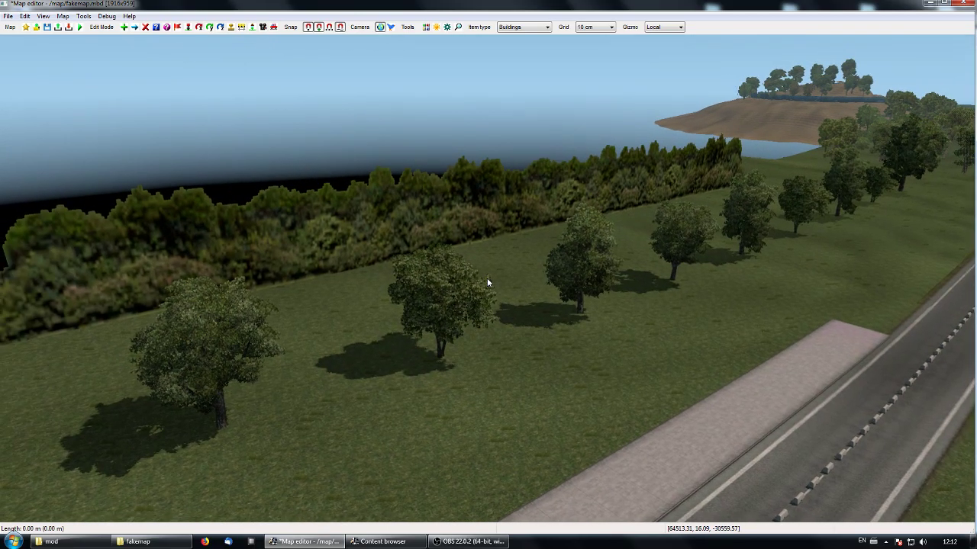
{"action": "middle_click_drag", "start_coordinate": [359, 279], "coordinate": [175, 307]}
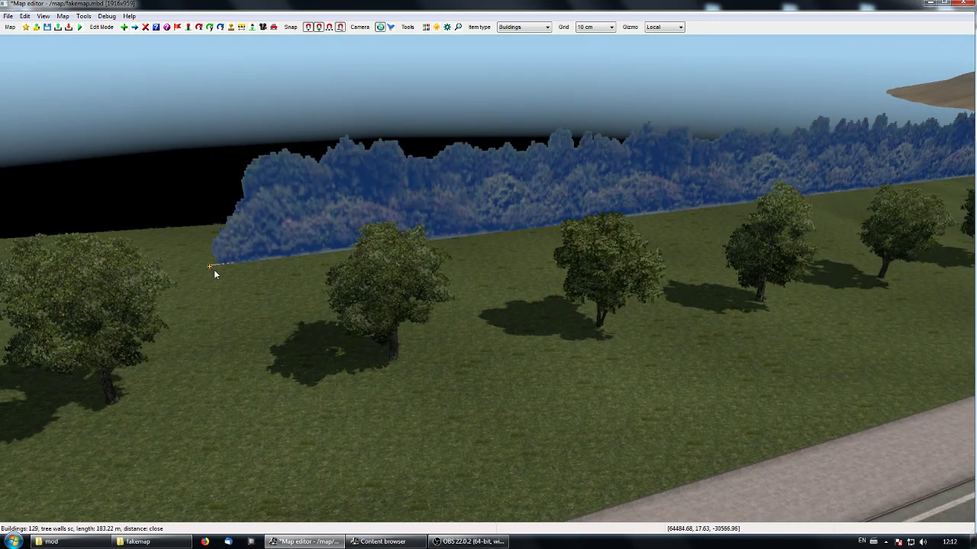
- Move the tree wall's western start node slightly farther outward along the field
{"action": "middle_click_drag", "start_coordinate": [312, 313], "coordinate": [487, 277]}
{"action": "key", "text": "v"}
{"action": "middle_click_drag", "start_coordinate": [252, 293], "coordinate": [65, 294]}
{"action": "left_click_drag", "start_coordinate": [231, 258], "coordinate": [77, 236]}
{"action": "middle_click_drag", "start_coordinate": [404, 229], "coordinate": [375, 248]}
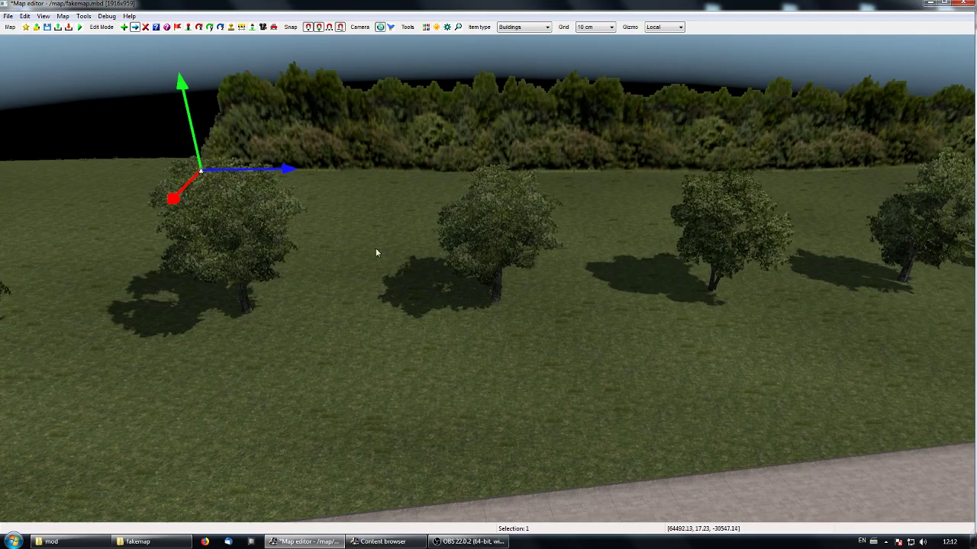
{"action": "left_click", "coordinate": [197, 171]}
- Split the tree wall near its middle and shift the middle node away from the road to bend the wall
{"action": "middle_click_drag", "start_coordinate": [755, 191], "coordinate": [297, 293]}
{"action": "key", "text": "p"}
{"action": "key", "text": "p"}
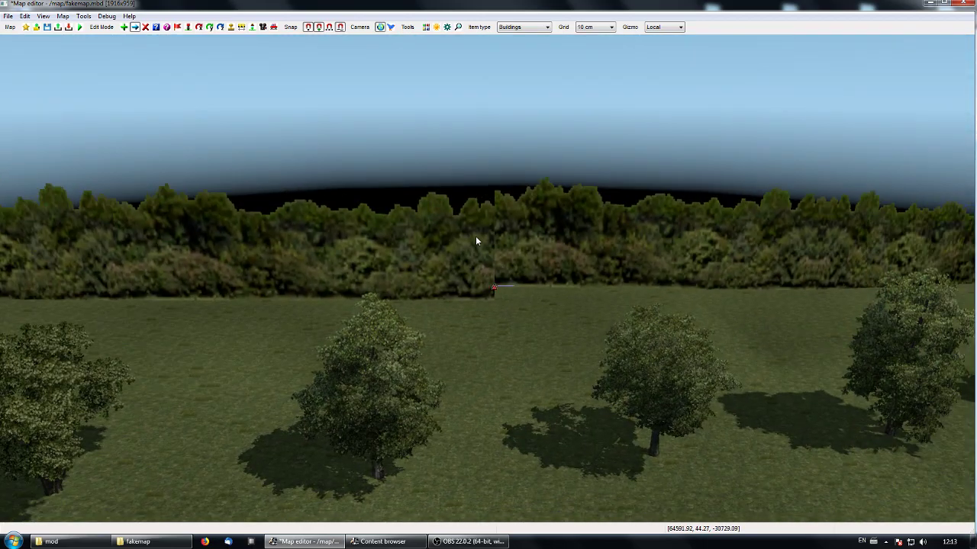
{"action": "middle_click_drag", "start_coordinate": [425, 326], "coordinate": [362, 217]}
{"action": "left_click_drag", "start_coordinate": [364, 211], "coordinate": [372, 232]}
{"action": "middle_click_drag", "start_coordinate": [434, 255], "coordinate": [513, 261]}
{"action": "mouse_move", "coordinate": [612, 245]}
{"action": "left_mouse_down"}
{"action": "mouse_move", "coordinate": [570, 262]}
{"action": "mouse_move", "coordinate": [614, 253]}
{"action": "left_mouse_up"}
{"action": "middle_click_drag", "start_coordinate": [616, 290], "coordinate": [771, 296]}
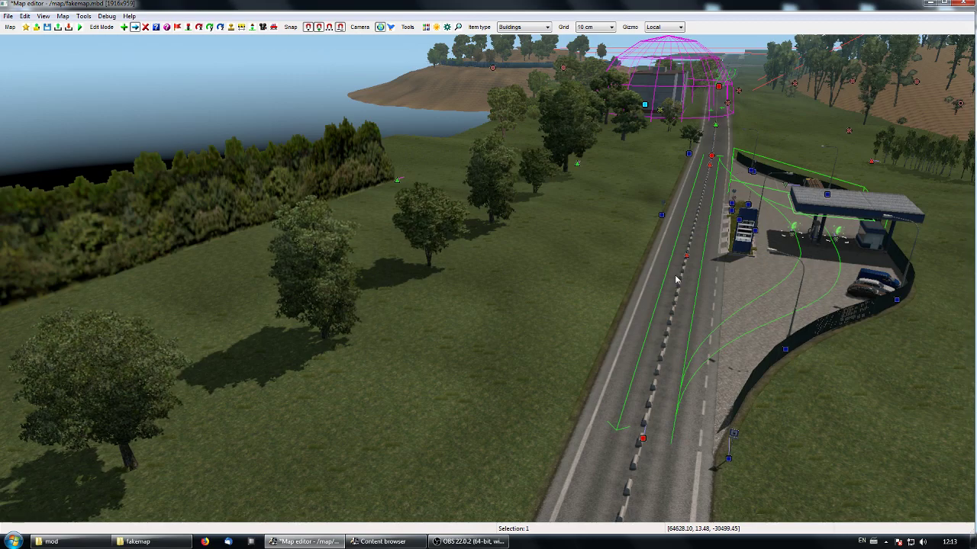
- Inspect the bend in the tree wall and delete its eastern half
{"action": "middle_click_drag", "start_coordinate": [582, 226], "coordinate": [488, 283]}
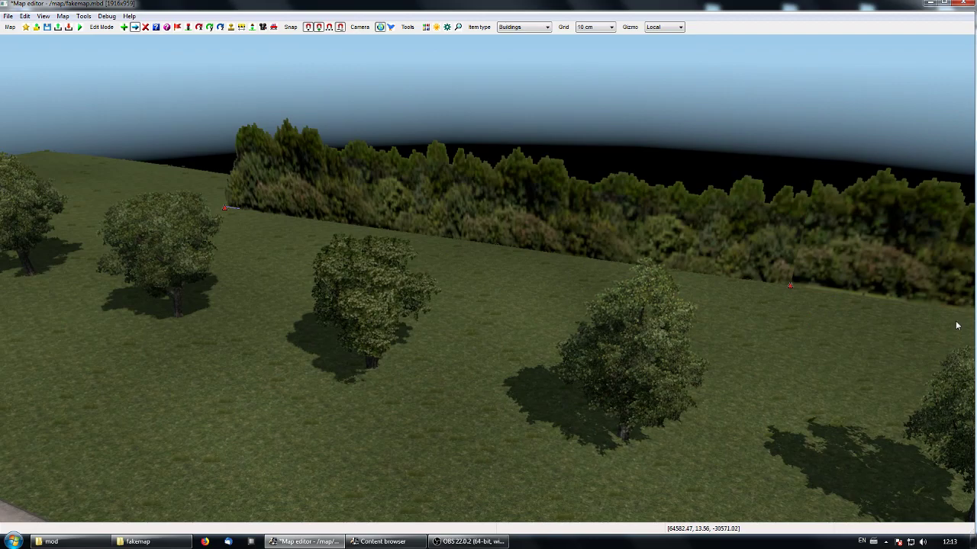
{"action": "middle_click_drag", "start_coordinate": [642, 361], "coordinate": [748, 321]}
{"action": "key", "text": "Up"}
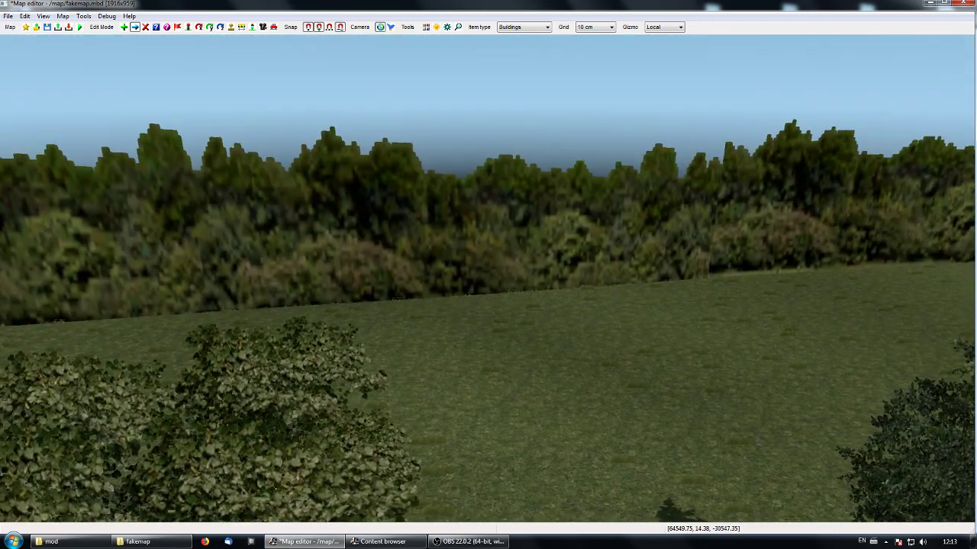
{"action": "key", "text": "p"}
{"action": "middle_click_drag", "start_coordinate": [584, 254], "coordinate": [464, 320]}
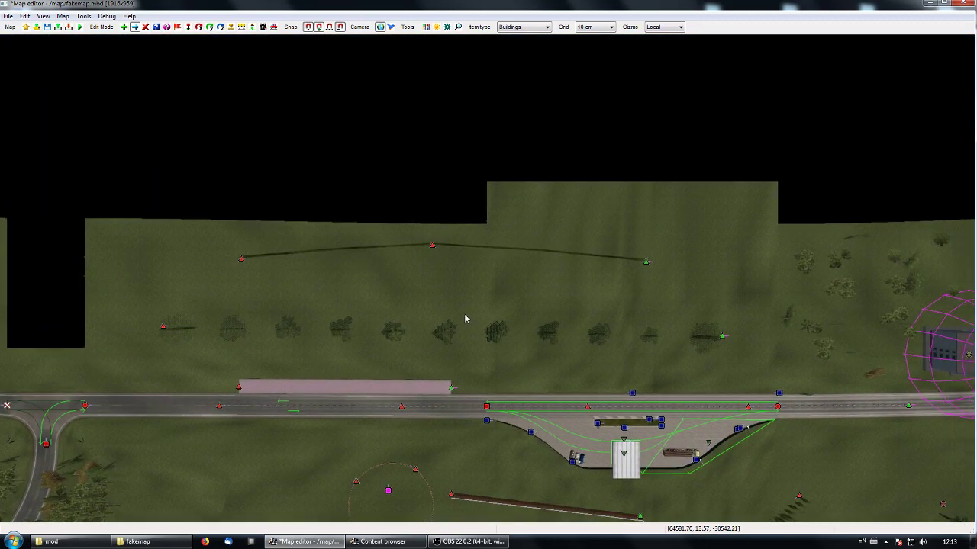
{"action": "key", "text": "Delete"}
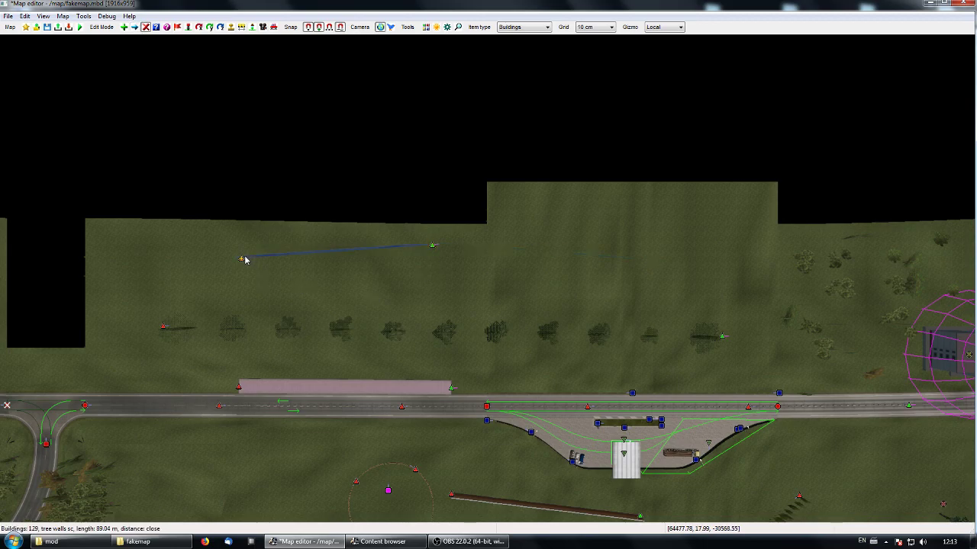
- Move the start node of the remaining tree wall past its end node to the east, reversing the wall's direction, and view it from behind
{"action": "left_click_drag", "start_coordinate": [244, 259], "coordinate": [717, 250]}
{"action": "key", "text": "p"}
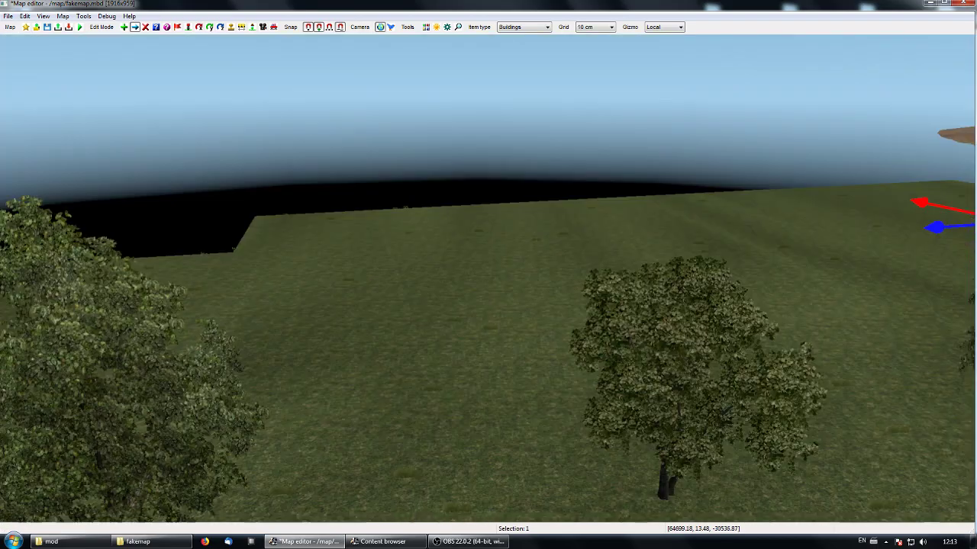
{"action": "right_click_drag", "start_coordinate": [709, 317], "coordinate": [247, 281]}
{"action": "key", "text": "Up"}
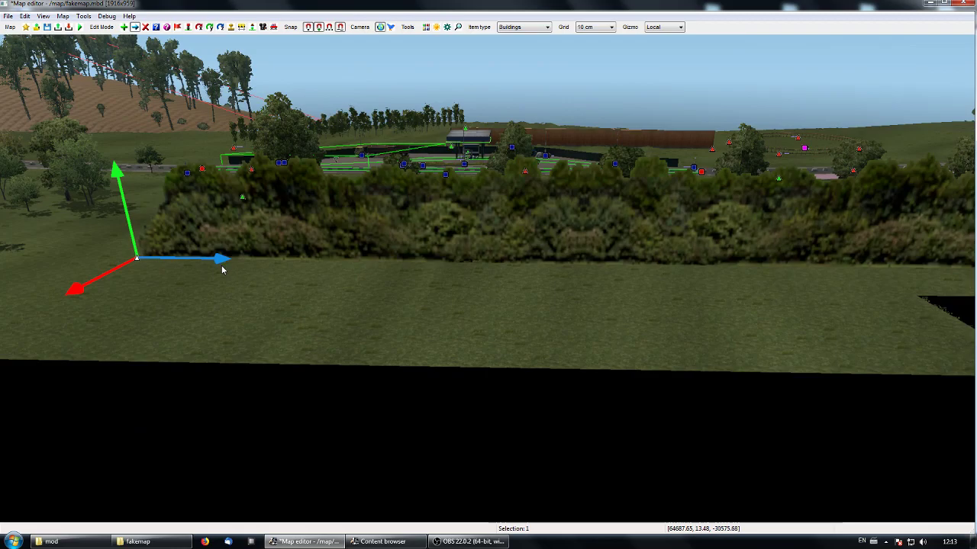
{"action": "key", "text": "Home"}
{"action": "right_click_drag", "start_coordinate": [422, 425], "coordinate": [421, 387]}
{"action": "left_click", "coordinate": [420, 387]}
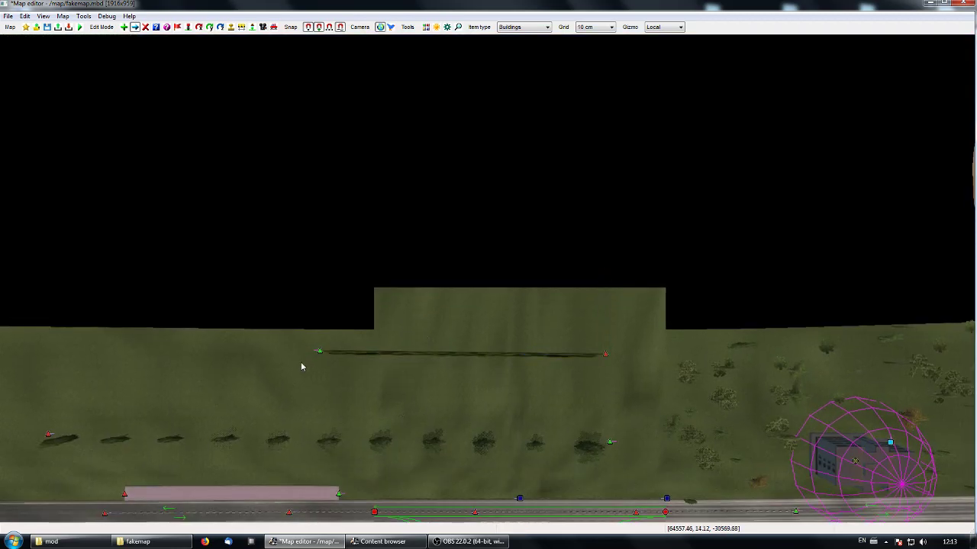
- Move the tree wall's start node back to the western side of its end node and check the wall from the road
{"action": "left_click_drag", "start_coordinate": [608, 361], "coordinate": [74, 357]}
{"action": "right_click_drag", "start_coordinate": [307, 437], "coordinate": [501, 253]}
{"action": "key", "text": "space"}
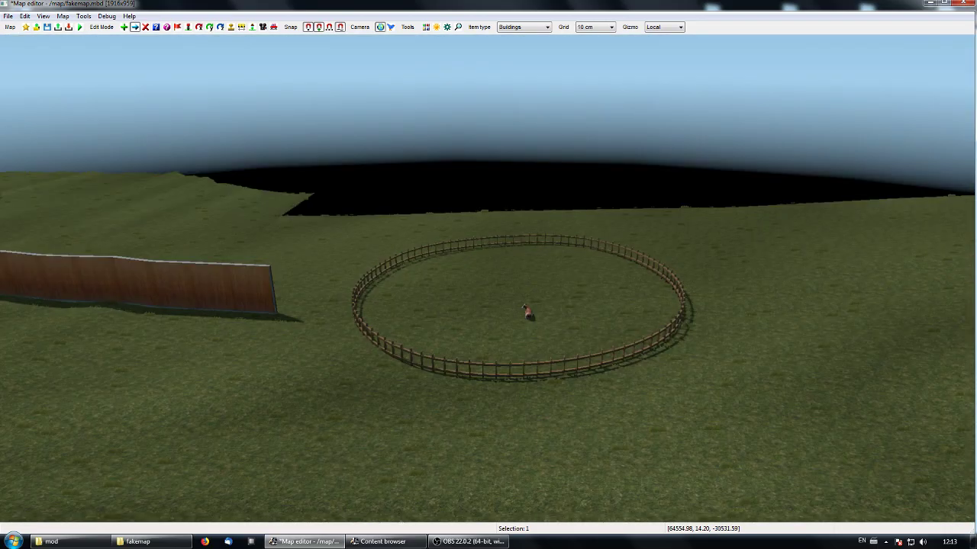
{"action": "key", "text": "w"}
{"action": "key", "text": "s"}
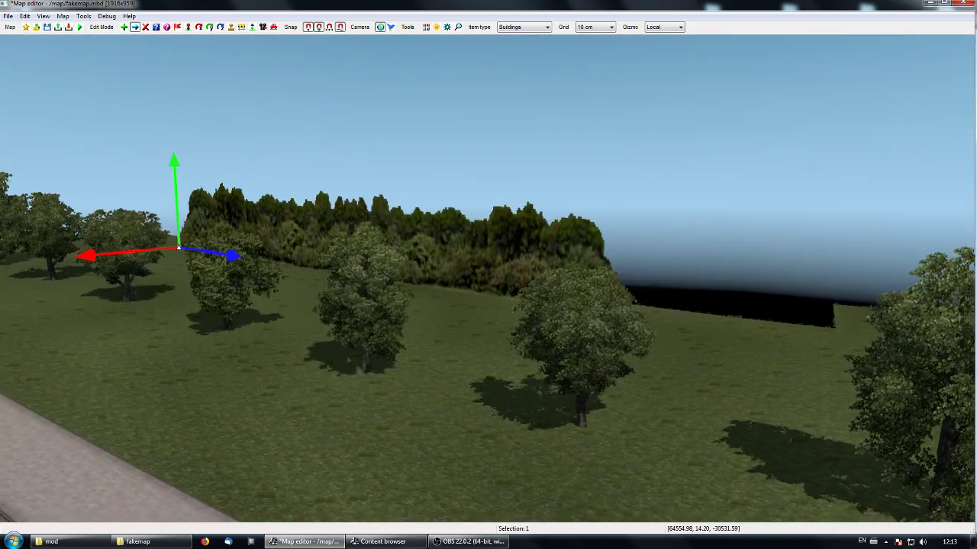
{"action": "key", "text": "w"}
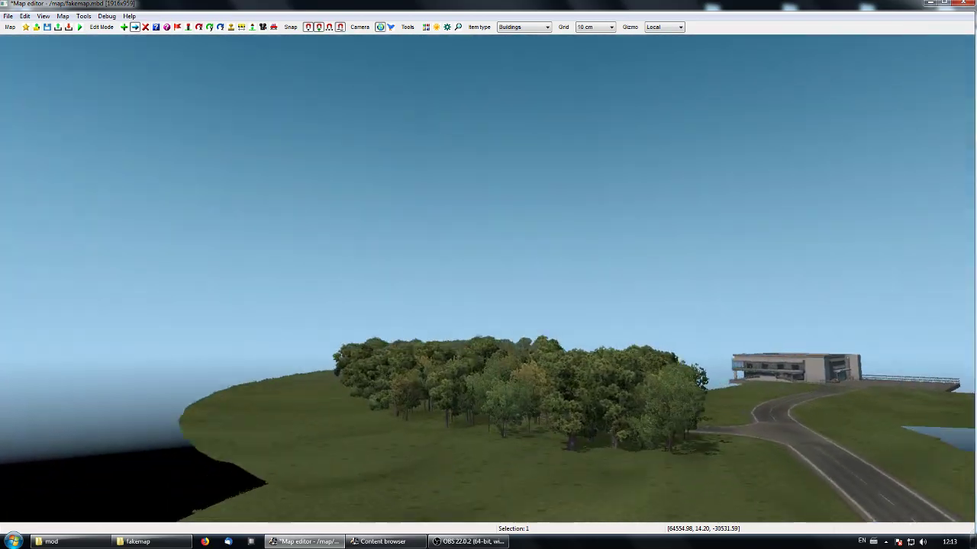
{"action": "key", "text": "space"}
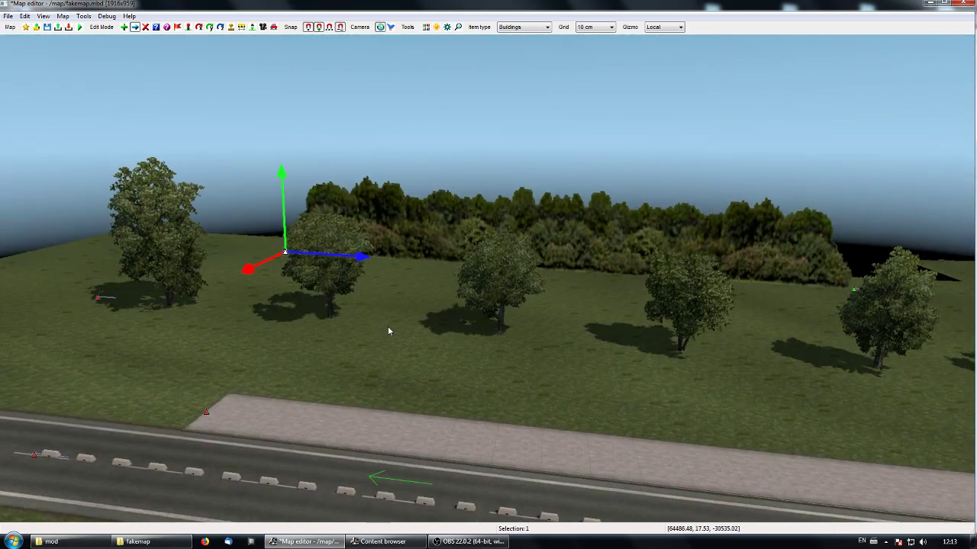
- Delete the remaining tree wall behind the avenue trees
{"action": "left_click", "coordinate": [337, 324]}
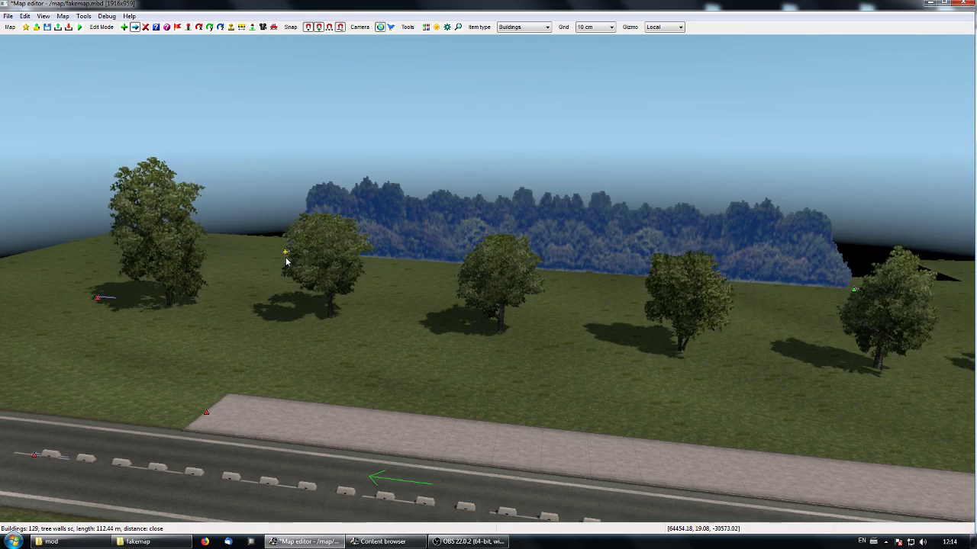
{"action": "key", "text": "d"}
{"action": "left_click", "coordinate": [286, 258]}
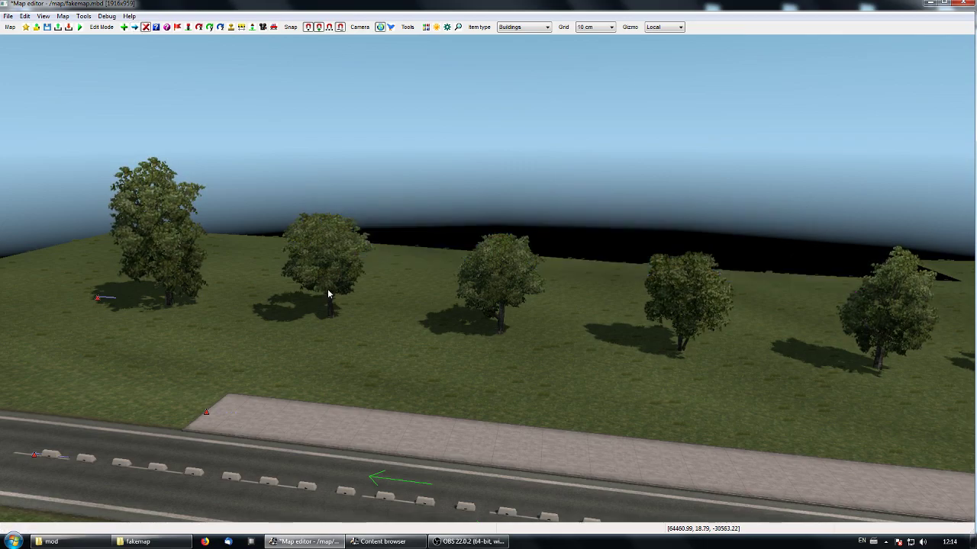
- Search the building assets for "new" and choose netting with base wall new blue as the scheme for a new Buildings item
{"action": "middle_click_drag", "start_coordinate": [328, 289], "coordinate": [487, 279]}
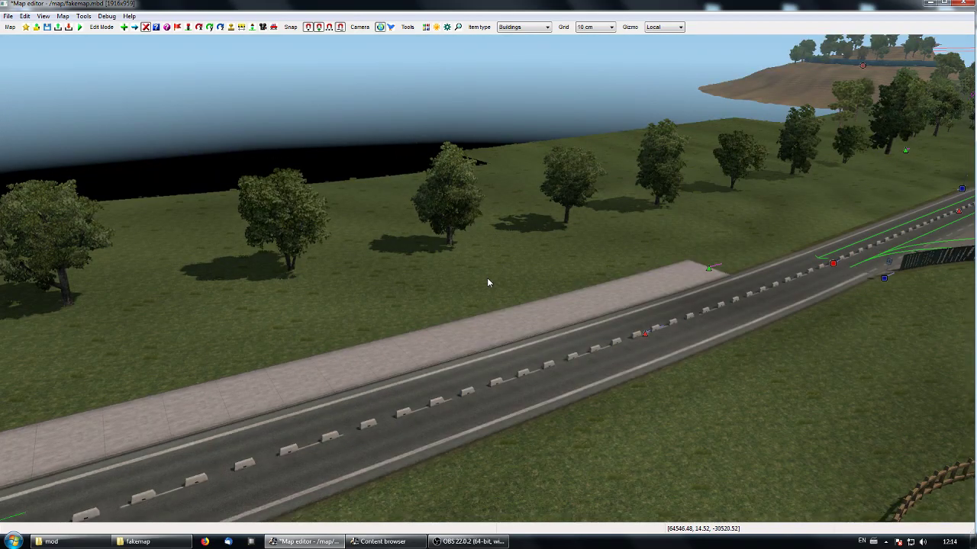
{"action": "key", "text": "i"}
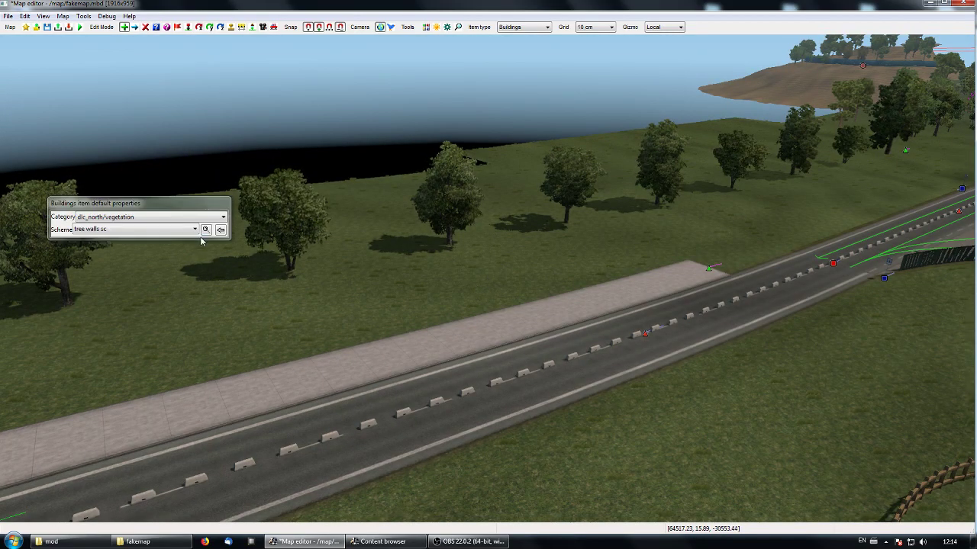
{"action": "left_click", "coordinate": [205, 230]}
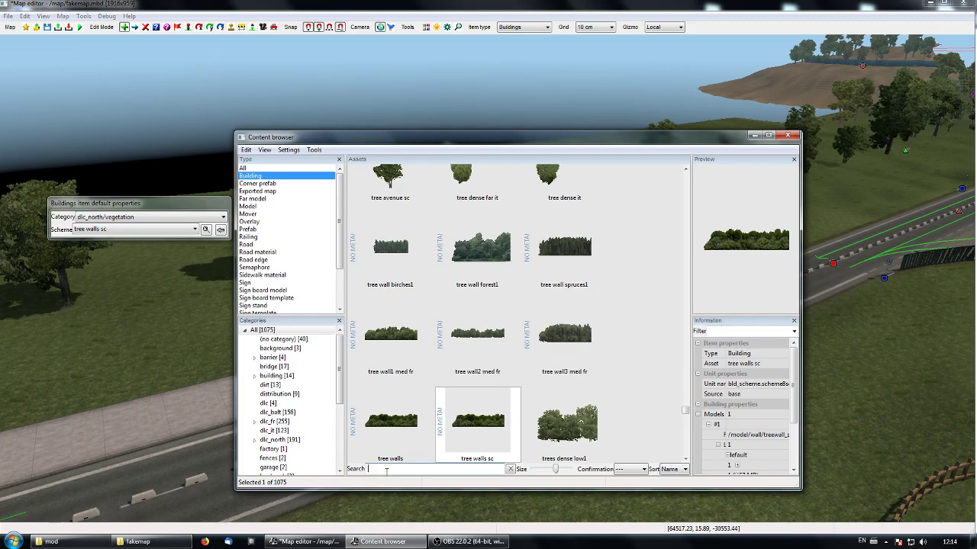
{"action": "type", "text": "new"}
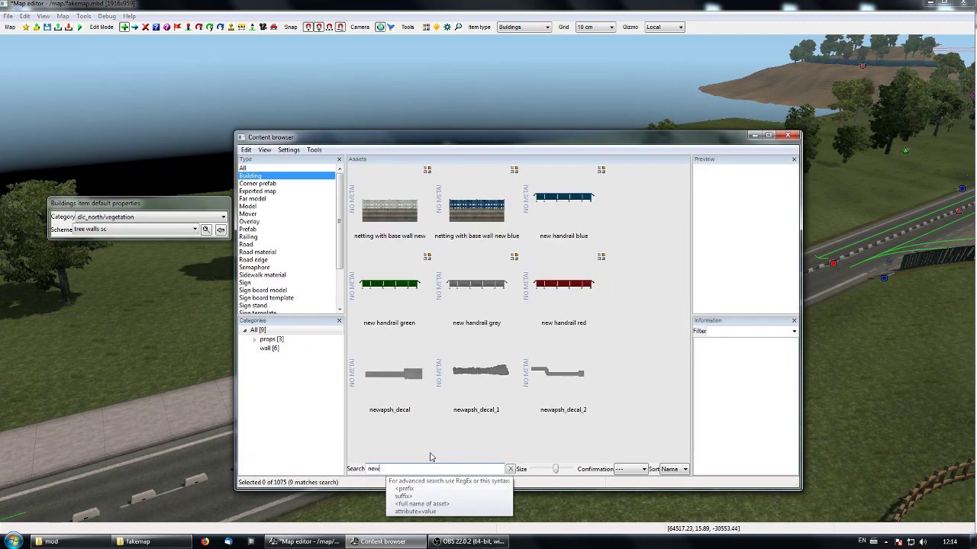
{"action": "left_click", "coordinate": [476, 204]}
{"action": "left_click", "coordinate": [753, 136]}
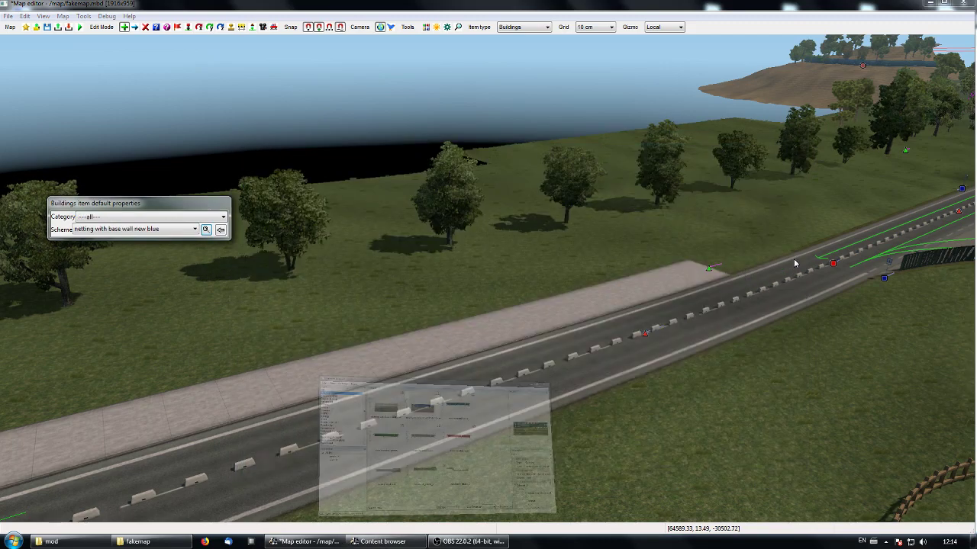
- Place a short blue netting fence with base wall along the road's southern edge, opposite the concrete stripe, and inspect its end node up close
{"action": "left_click", "coordinate": [590, 399]}
{"action": "key", "text": "Escape"}
{"action": "right_click_drag", "start_coordinate": [550, 480], "coordinate": [486, 278]}
{"action": "scroll", "coordinate": [771, 522], "scroll_direction": "up", "scroll_amount": 3}
{"action": "scroll", "coordinate": [969, 457], "scroll_direction": "up", "scroll_amount": 3}
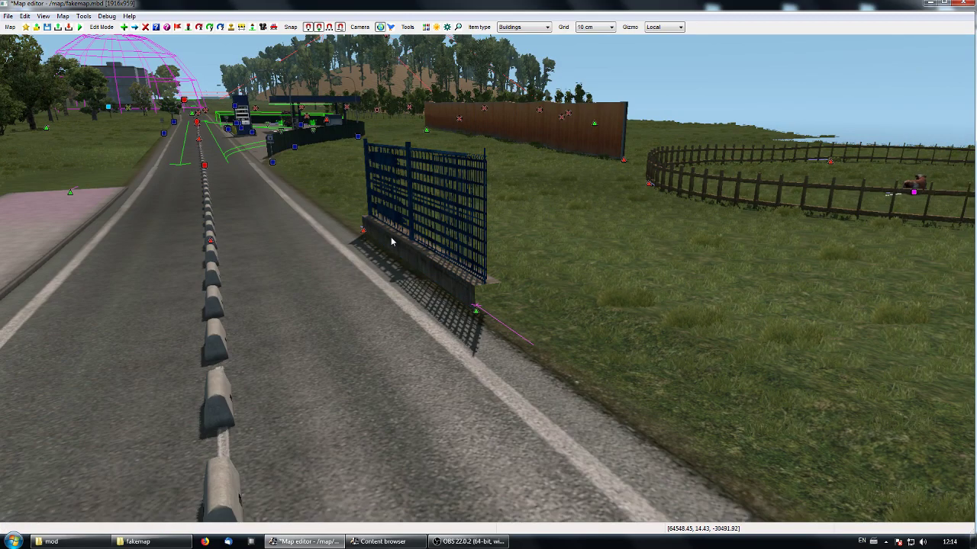
{"action": "right_click_drag", "start_coordinate": [481, 300], "coordinate": [516, 285]}
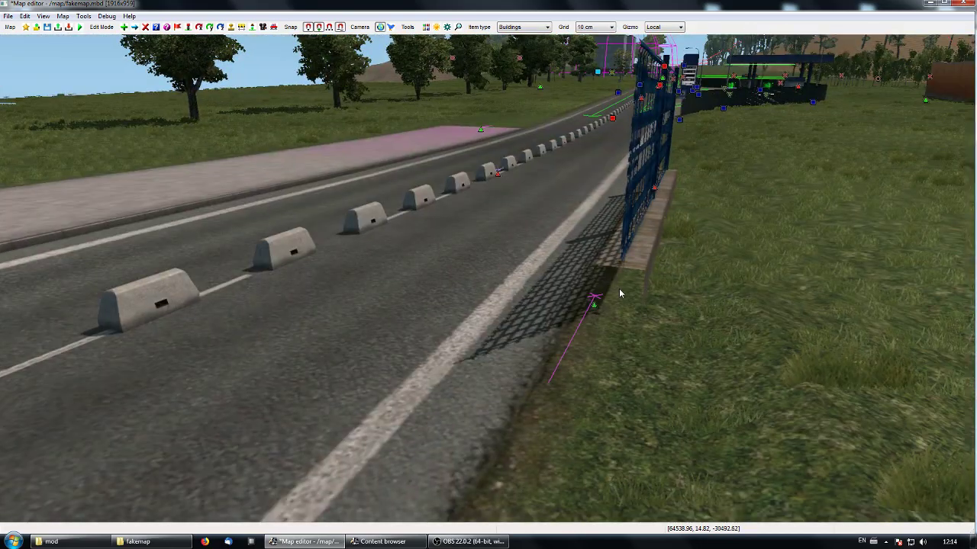
{"action": "key", "text": "f"}
{"action": "key", "text": "f"}
{"action": "right_click_drag", "start_coordinate": [536, 321], "coordinate": [484, 284]}
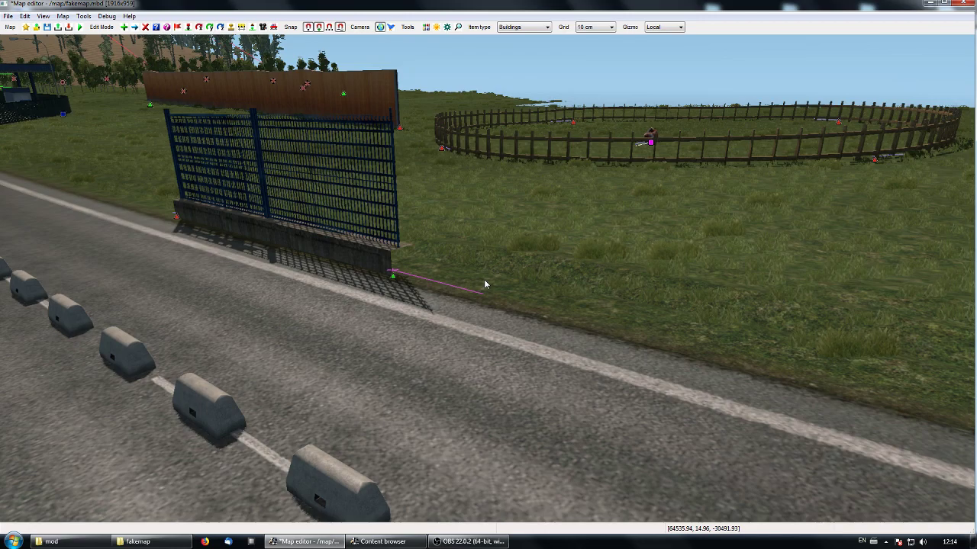
- Lengthen the blue netting fence to about 20.6 m by moving its end node west along the road edge, and check it from the road
{"action": "left_click_drag", "start_coordinate": [405, 279], "coordinate": [705, 355]}
{"action": "key", "text": "p"}
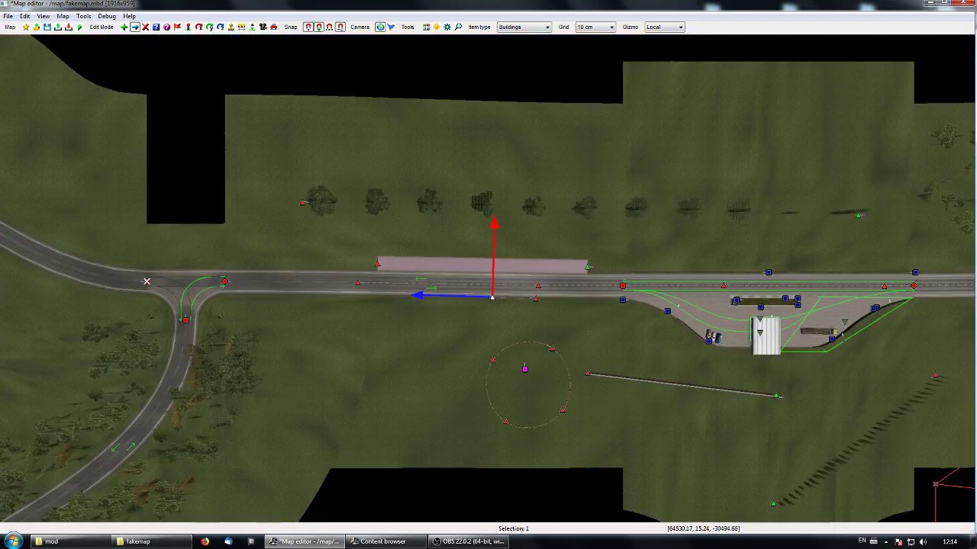
{"action": "key", "text": "p"}
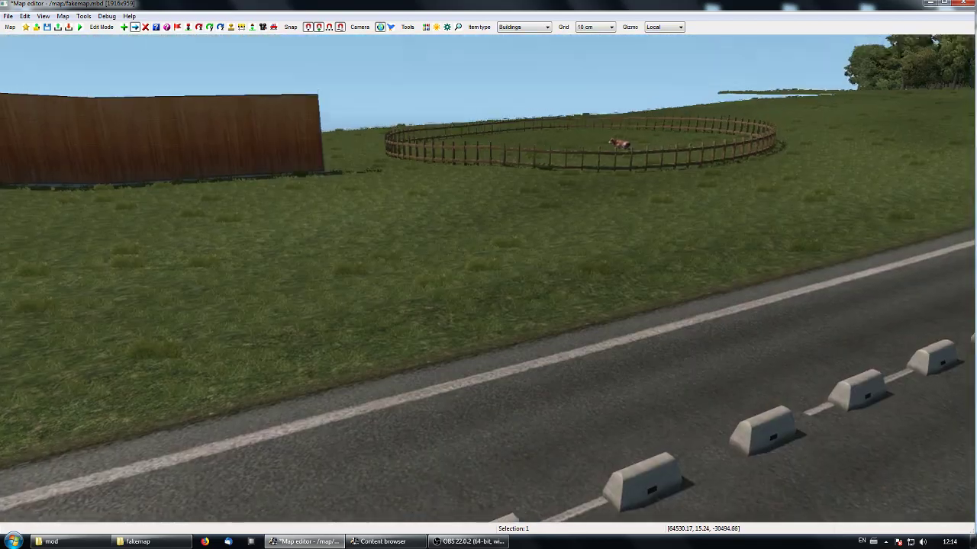
{"action": "key", "text": "w"}
{"action": "key", "text": "p"}
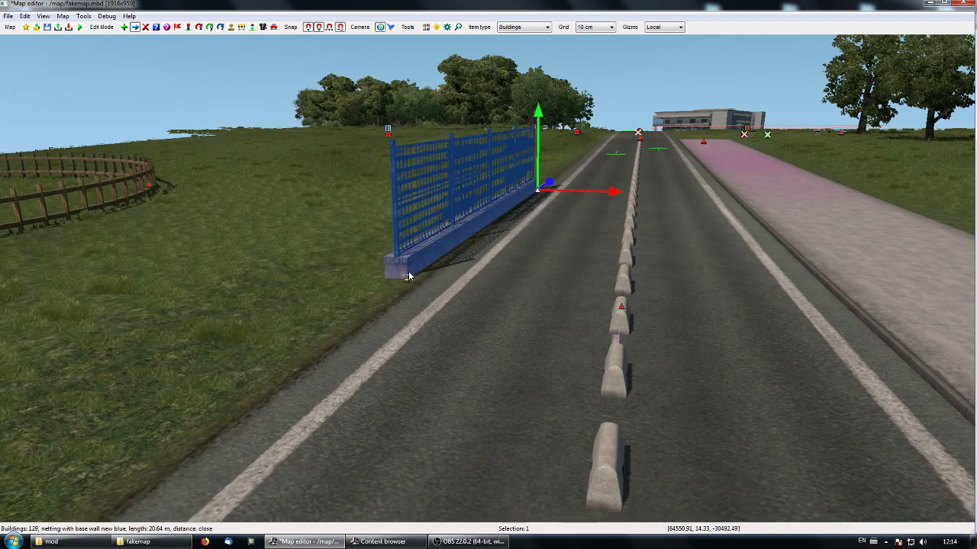
{"action": "key", "text": "p"}
{"action": "key", "text": "p"}
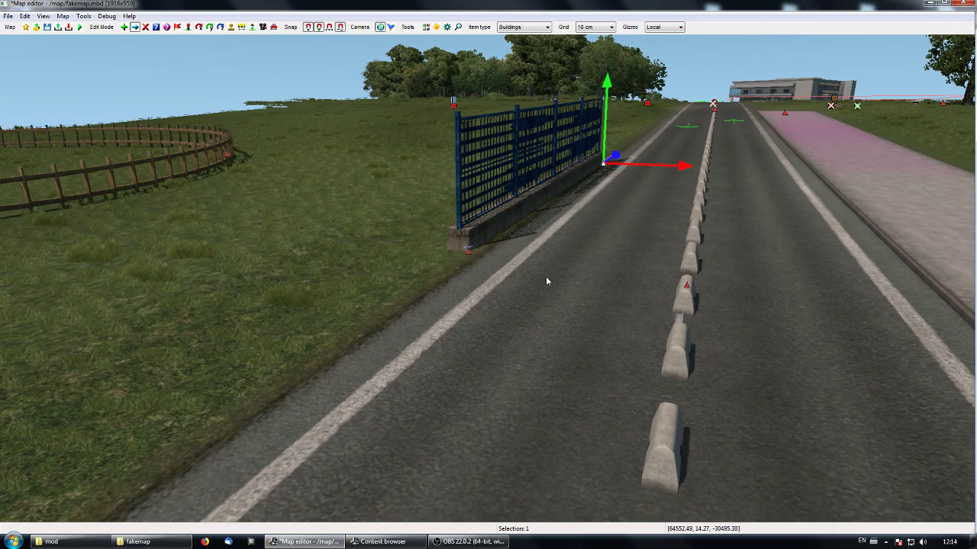
- Shorten the blue netting fence by moving its end node back east along the road edge and view that end up close
{"action": "key", "text": "o"}
{"action": "key", "text": "p"}
{"action": "key", "text": "KP_8"}
{"action": "mouse_move", "coordinate": [488, 279]}
{"action": "middle_mouse_down"}
{"action": "mouse_move", "coordinate": [381, 290]}
{"action": "mouse_move", "coordinate": [405, 343]}
{"action": "mouse_move", "coordinate": [489, 283]}
{"action": "middle_mouse_up"}
{"action": "left_click_drag", "start_coordinate": [553, 386], "coordinate": [364, 221]}
{"action": "left_click", "coordinate": [296, 316]}
- Place a second blue netting fence about 16.5 m long, from beside the first fence's end toward the round wooden fence
{"action": "key", "text": "e"}
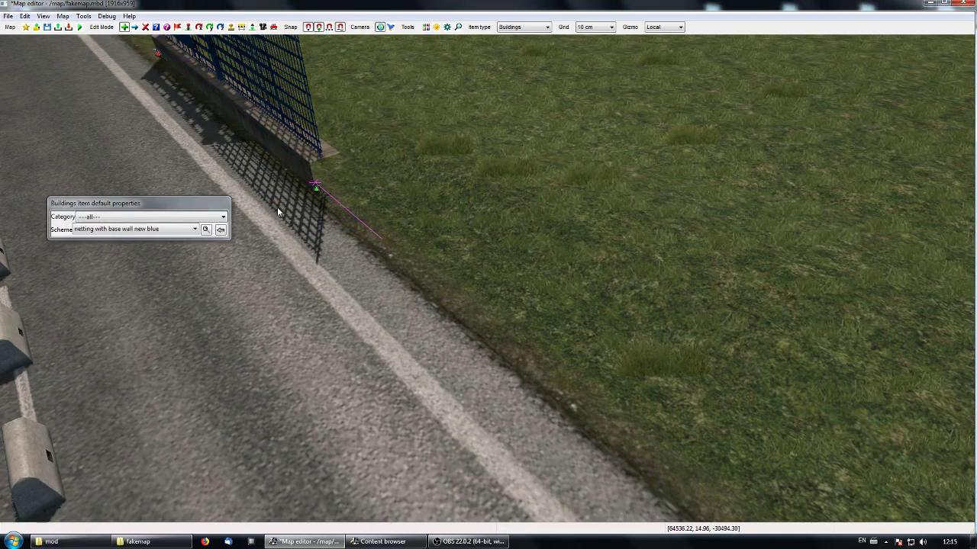
{"action": "left_click", "coordinate": [290, 204]}
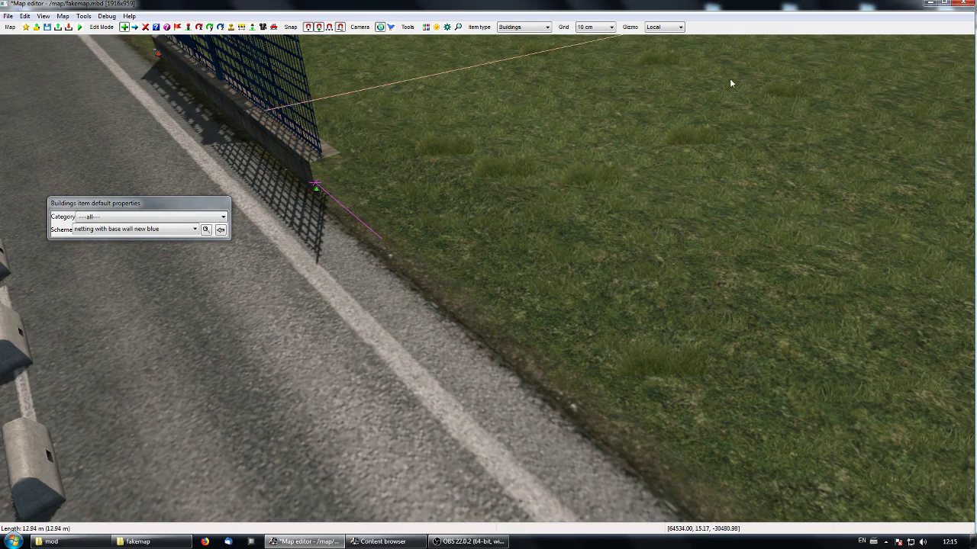
{"action": "middle_click_drag", "start_coordinate": [733, 83], "coordinate": [633, 271]}
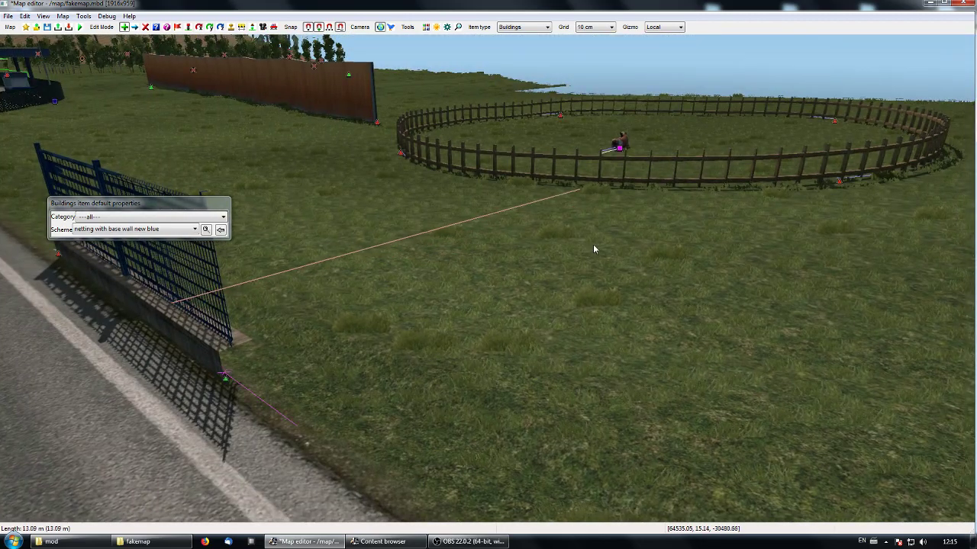
{"action": "left_click", "coordinate": [639, 218]}
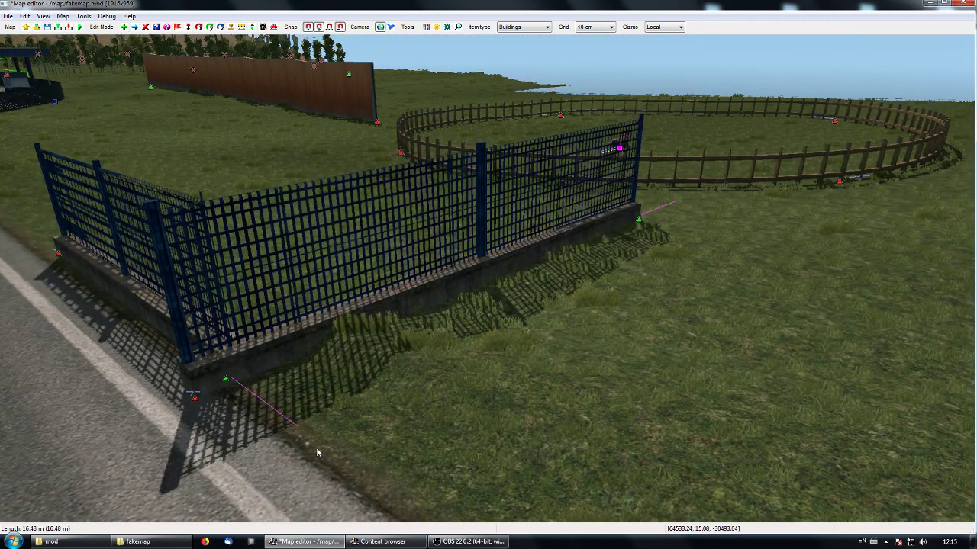
- Snap the second fence's start node onto the first fence's end node so both fences share one corner node
{"action": "left_click_drag", "start_coordinate": [195, 397], "coordinate": [227, 389]}
{"action": "left_click", "coordinate": [164, 460]}
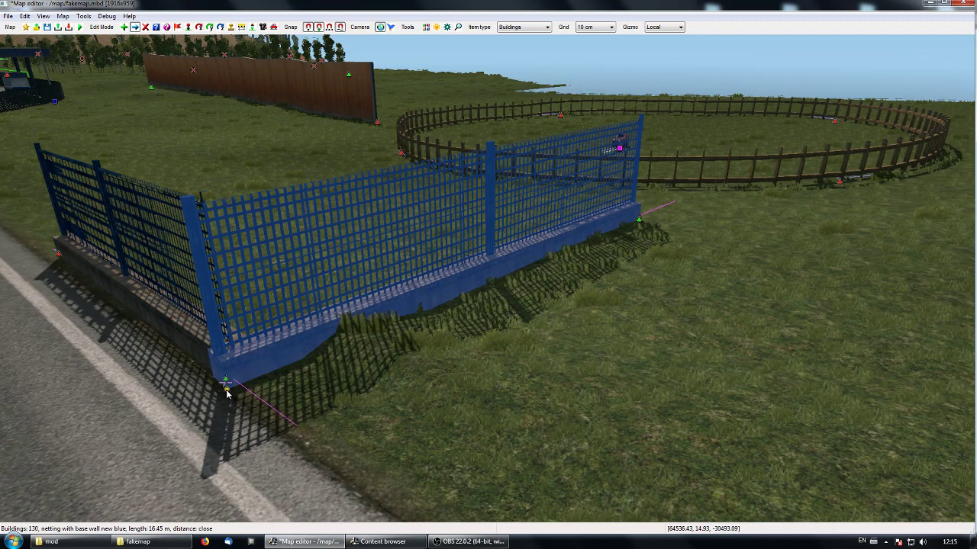
{"action": "left_click", "coordinate": [227, 383]}
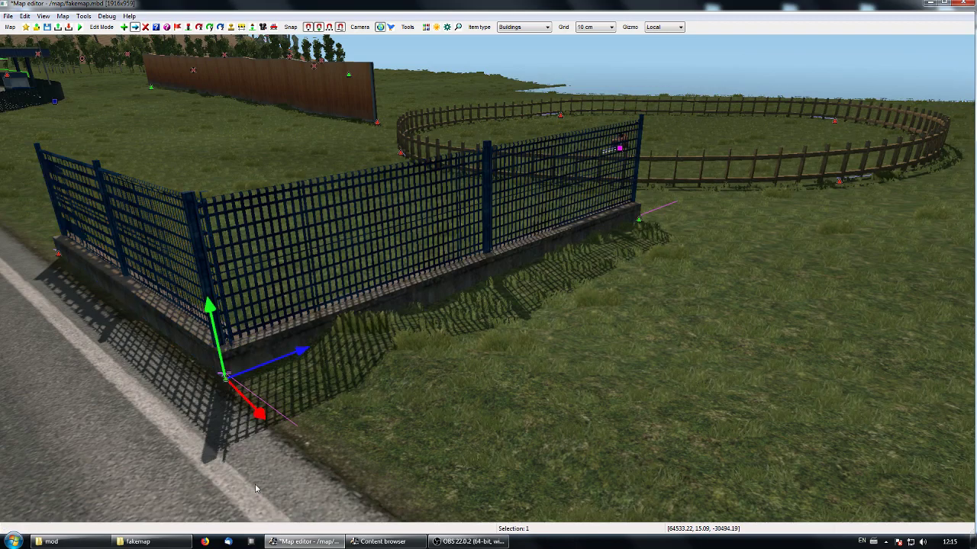
- Try shifting the shared corner node back and forth along the second fence's direction
{"action": "left_click_drag", "start_coordinate": [300, 353], "coordinate": [337, 336]}
{"action": "left_click", "coordinate": [290, 432]}
{"action": "left_click_drag", "start_coordinate": [269, 365], "coordinate": [226, 385]}
{"action": "left_click_drag", "start_coordinate": [278, 357], "coordinate": [327, 346]}
- Move the shared corner node southwest from the road edge into the grass in the top view and check both fences in 3D
{"action": "key", "text": "p"}
{"action": "right_click_drag", "start_coordinate": [362, 380], "coordinate": [299, 402]}
{"action": "scroll", "coordinate": [263, 411], "scroll_direction": "up", "scroll_amount": 3}
{"action": "right_click_drag", "start_coordinate": [431, 352], "coordinate": [509, 352]}
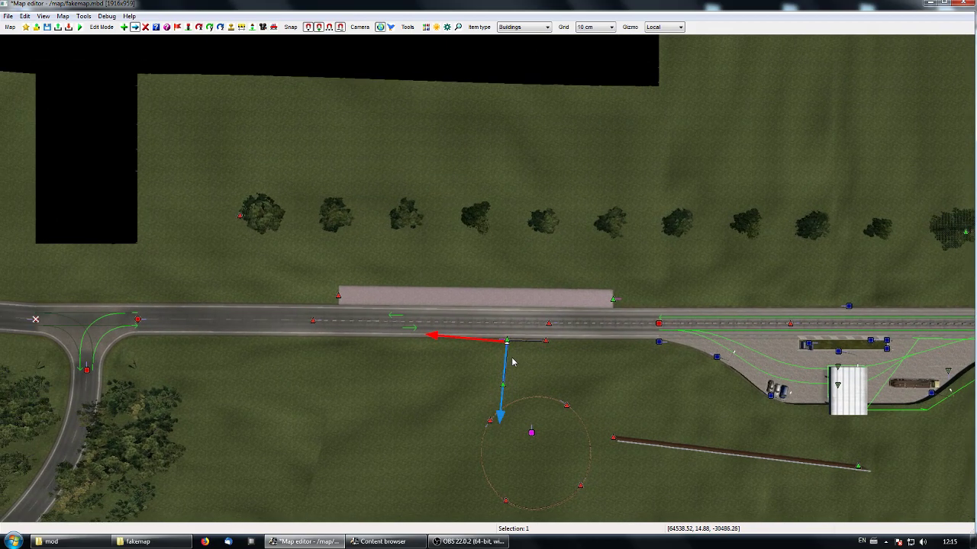
{"action": "left_click_drag", "start_coordinate": [506, 347], "coordinate": [486, 352]}
{"action": "left_click", "coordinate": [501, 350]}
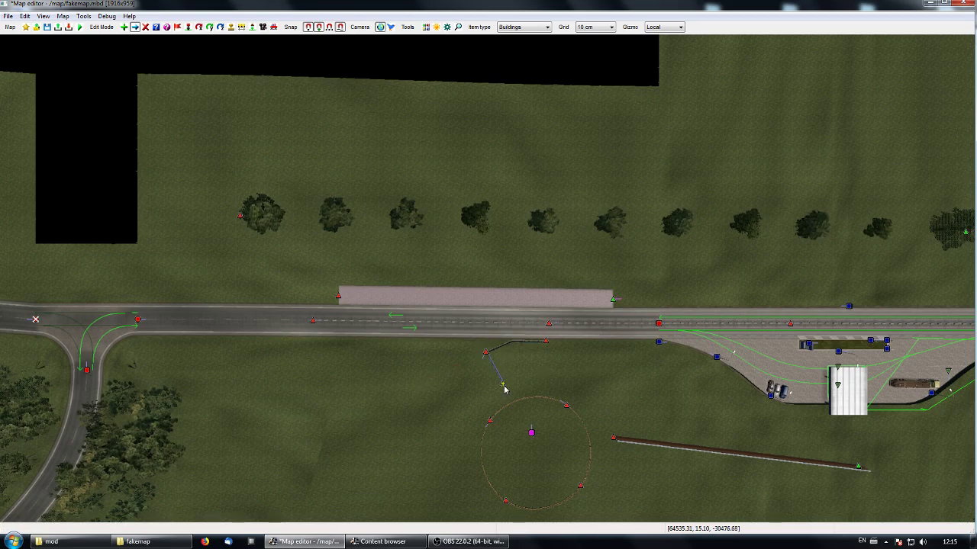
{"action": "right_click_drag", "start_coordinate": [561, 381], "coordinate": [519, 368]}
{"action": "key", "text": "p"}
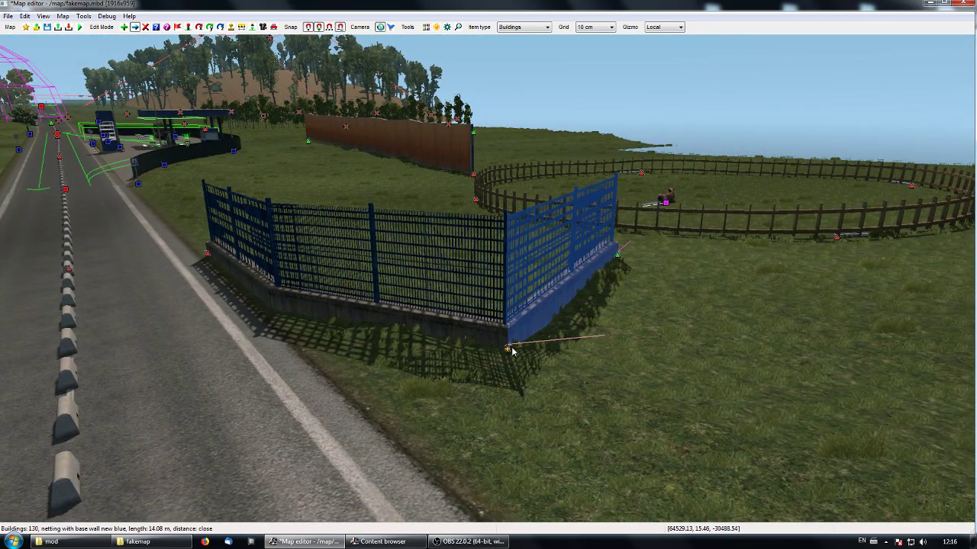
- Move the shared corner node of the two blue fences back toward the road's edge
{"action": "double_click", "coordinate": [507, 350]}
{"action": "left_click", "coordinate": [207, 362]}
{"action": "key", "text": "m"}
{"action": "left_click_drag", "start_coordinate": [562, 343], "coordinate": [513, 360]}
{"action": "left_click", "coordinate": [448, 478]}
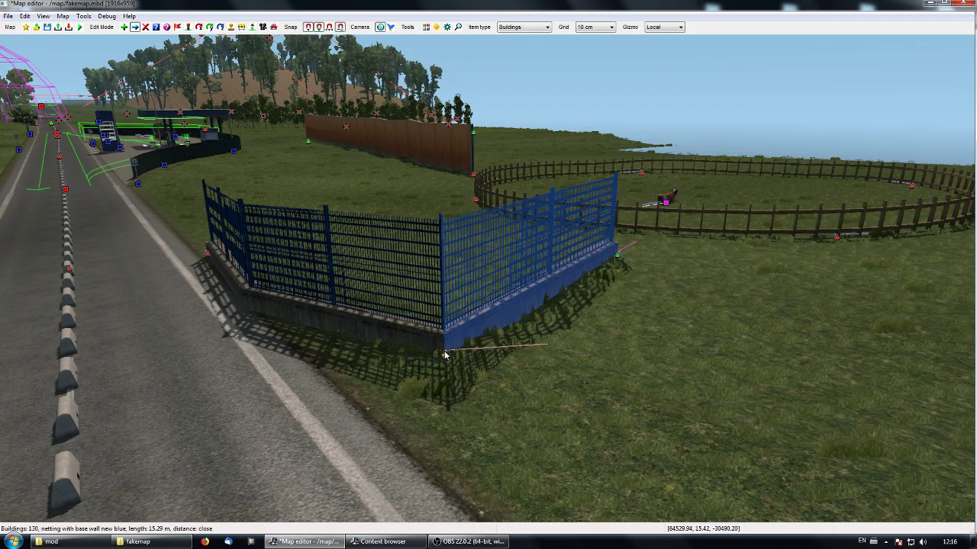
{"action": "left_click", "coordinate": [444, 356]}
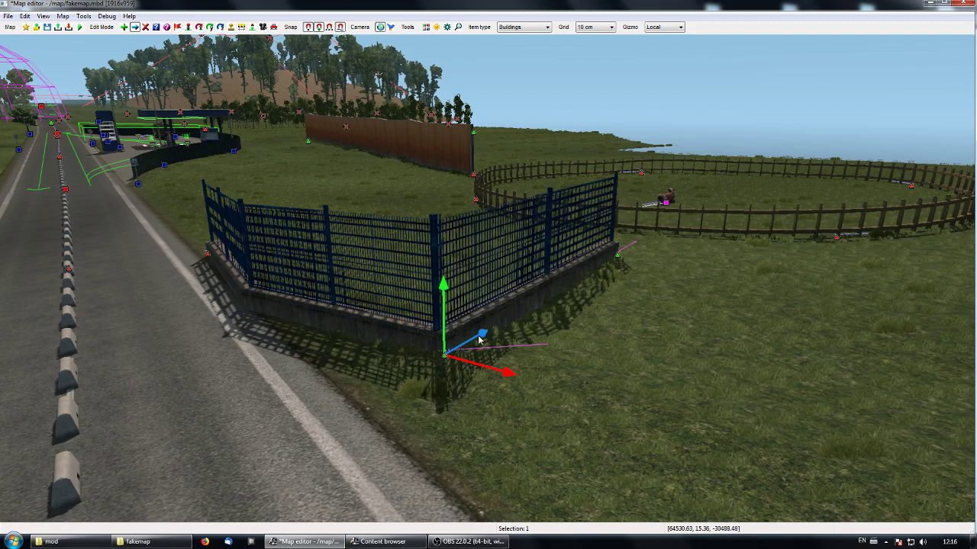
{"action": "left_click_drag", "start_coordinate": [485, 339], "coordinate": [324, 397]}
- Separate the second fence's start node from the first fence and move its far end node farther out into the field
{"action": "left_click", "coordinate": [389, 387]}
{"action": "left_click_drag", "start_coordinate": [440, 360], "coordinate": [426, 366]}
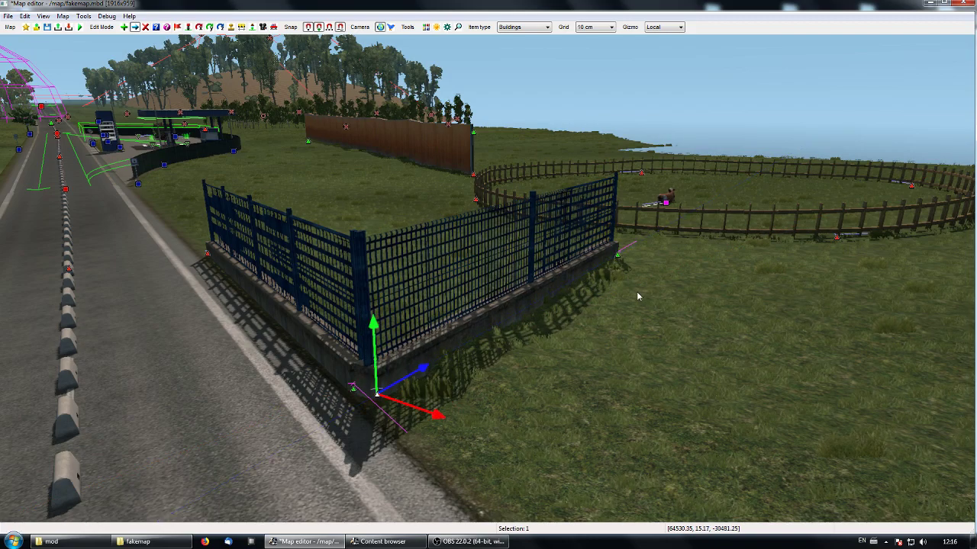
{"action": "left_click", "coordinate": [618, 256]}
{"action": "left_click_drag", "start_coordinate": [671, 276], "coordinate": [794, 352]}
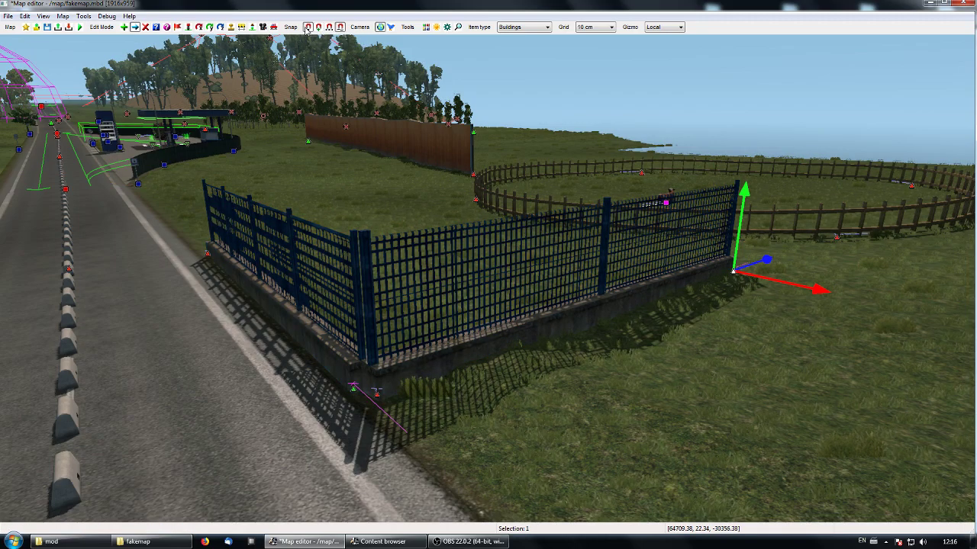
- Turn off node snapping and move the first fence's end node right beside the second fence's start node without connecting them
{"action": "left_click", "coordinate": [351, 391]}
{"action": "left_click_drag", "start_coordinate": [384, 416], "coordinate": [418, 439]}
{"action": "left_click", "coordinate": [234, 508]}
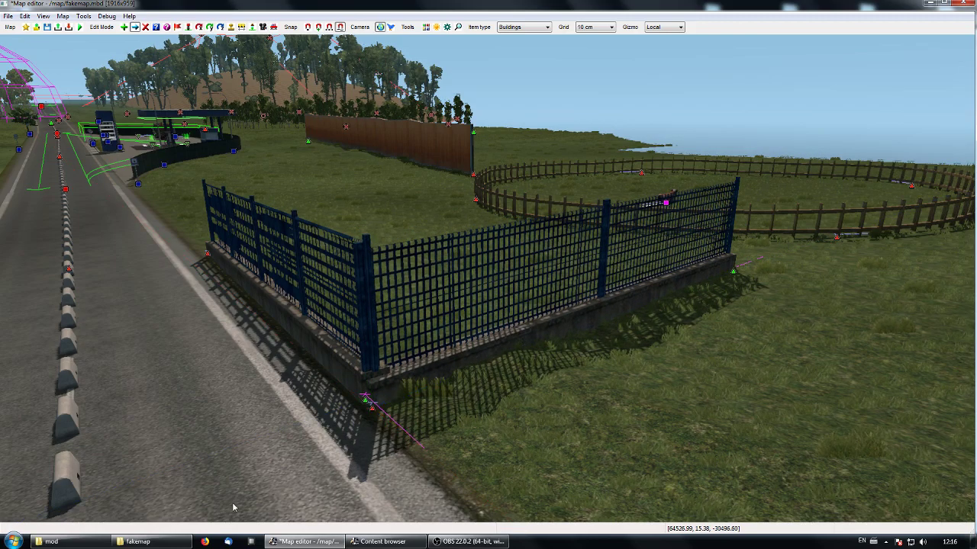
- Examine the road stretch with its gas station, fences, concrete stripe and avenue trees from several viewpoints along the road
{"action": "key", "text": "p"}
{"action": "left_click", "coordinate": [425, 279]}
{"action": "key", "text": "Up"}
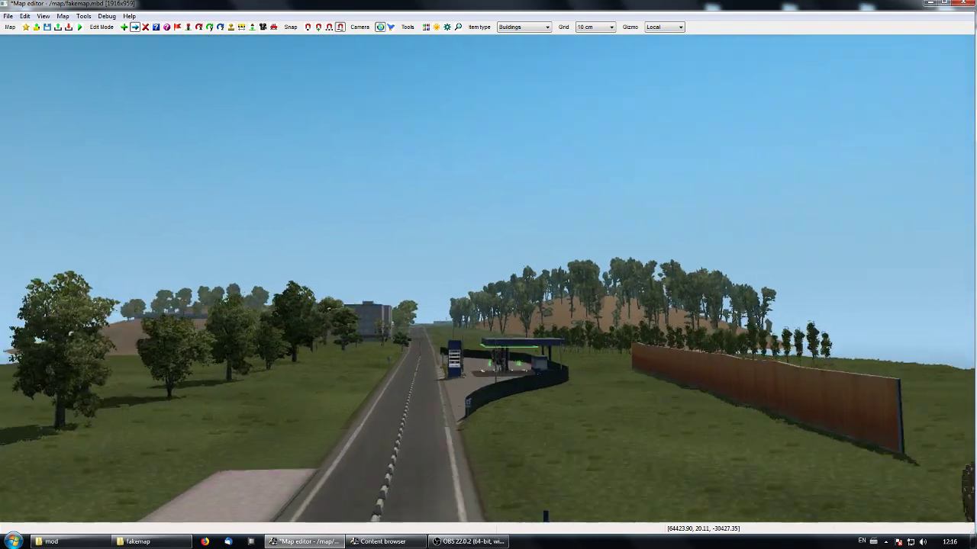
{"action": "key", "text": "Up"}
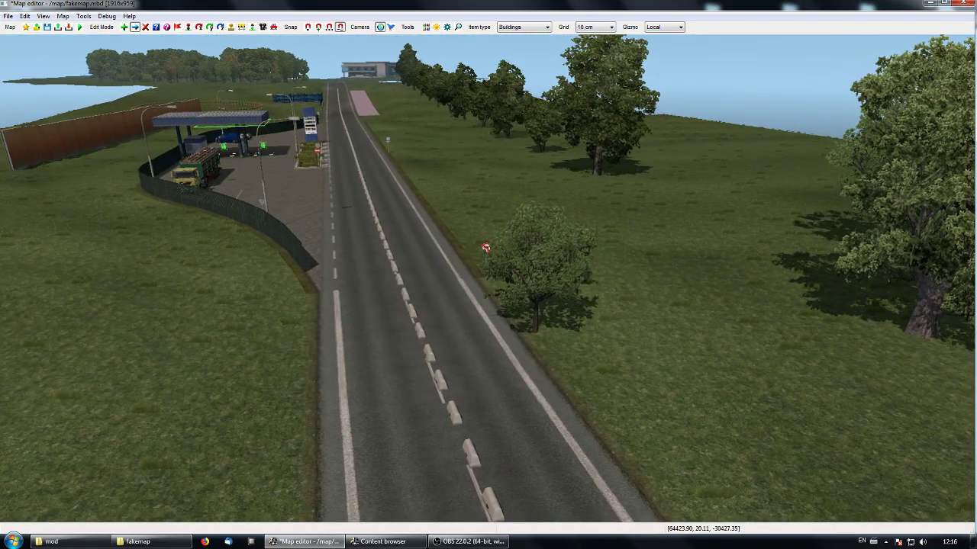
{"action": "key", "text": "Up"}
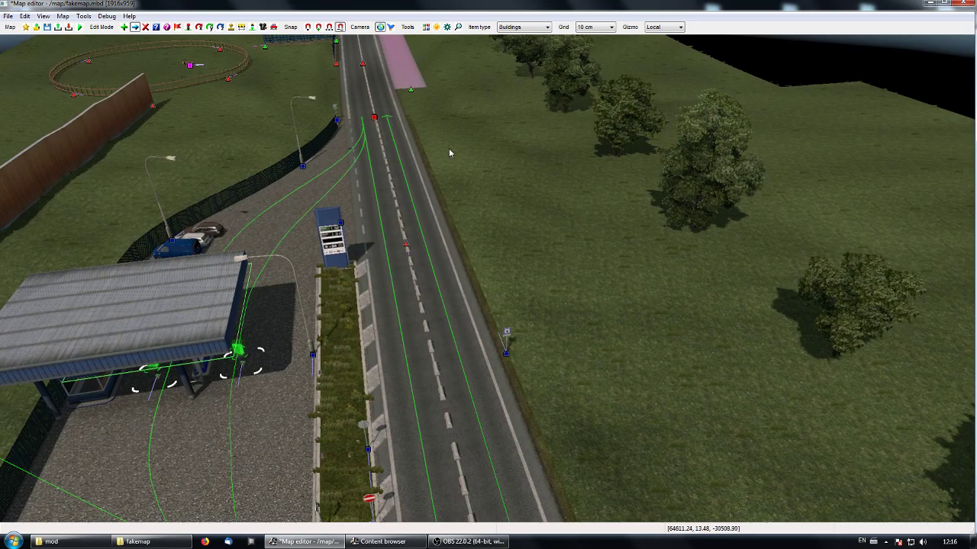
{"action": "middle_click_drag", "start_coordinate": [445, 150], "coordinate": [489, 282]}
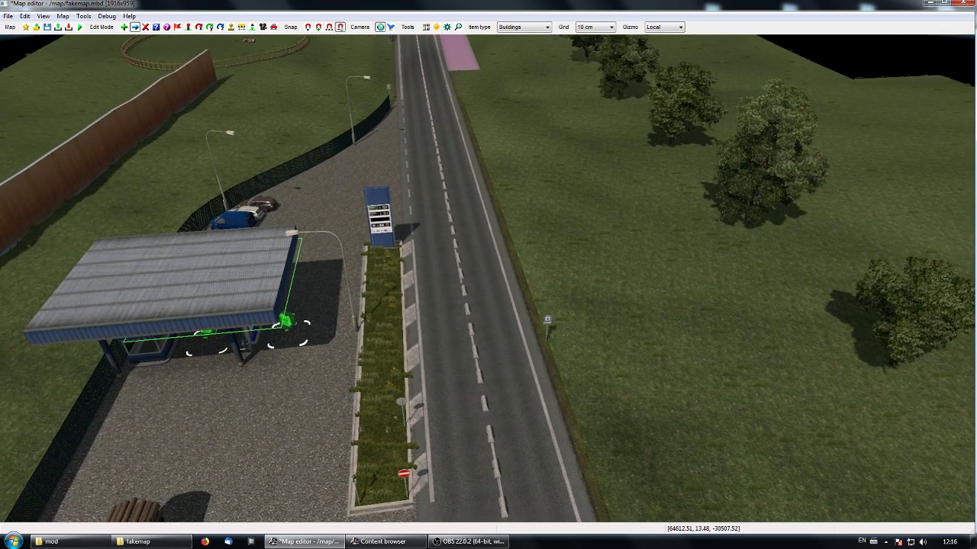
{"action": "middle_click_drag", "start_coordinate": [494, 212], "coordinate": [486, 284]}
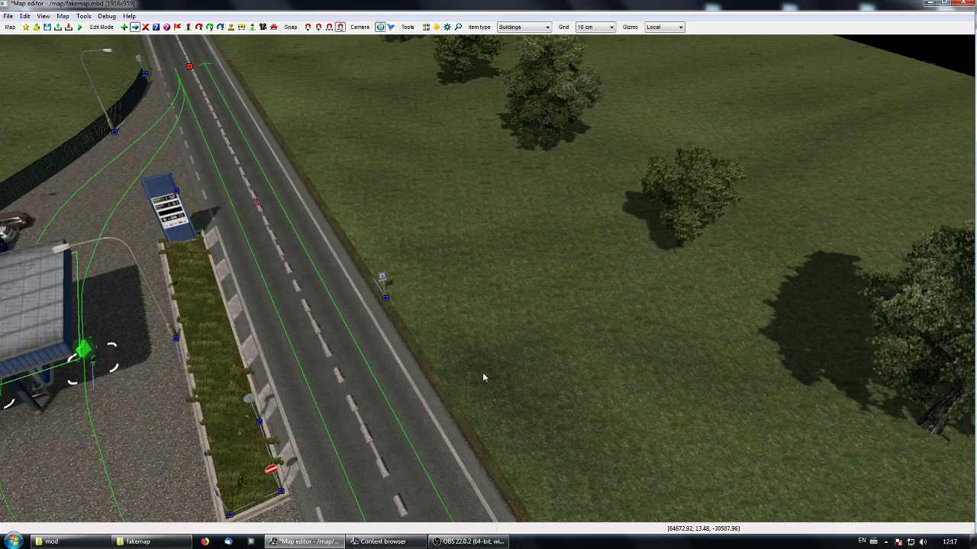
{"action": "middle_click_drag", "start_coordinate": [448, 336], "coordinate": [487, 278]}
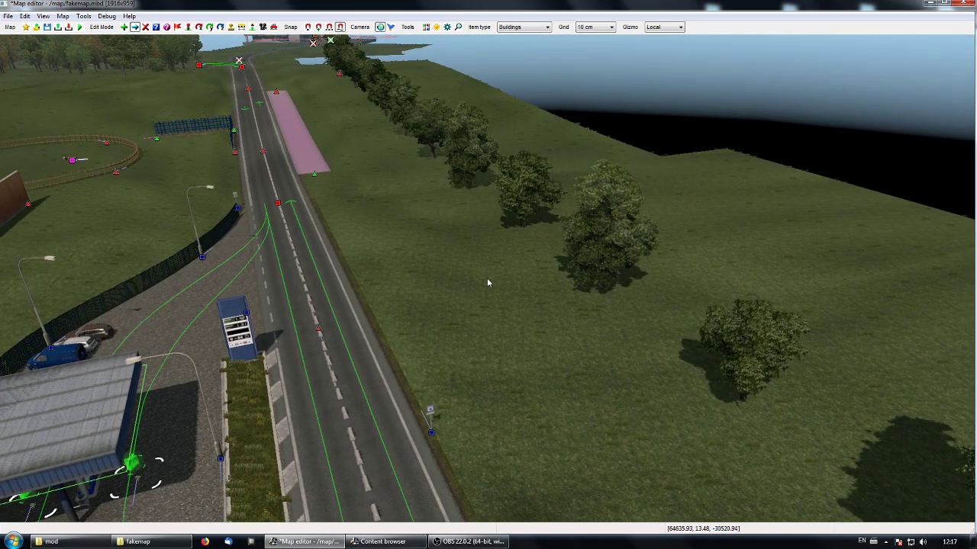
{"action": "left_click", "coordinate": [43, 16]}
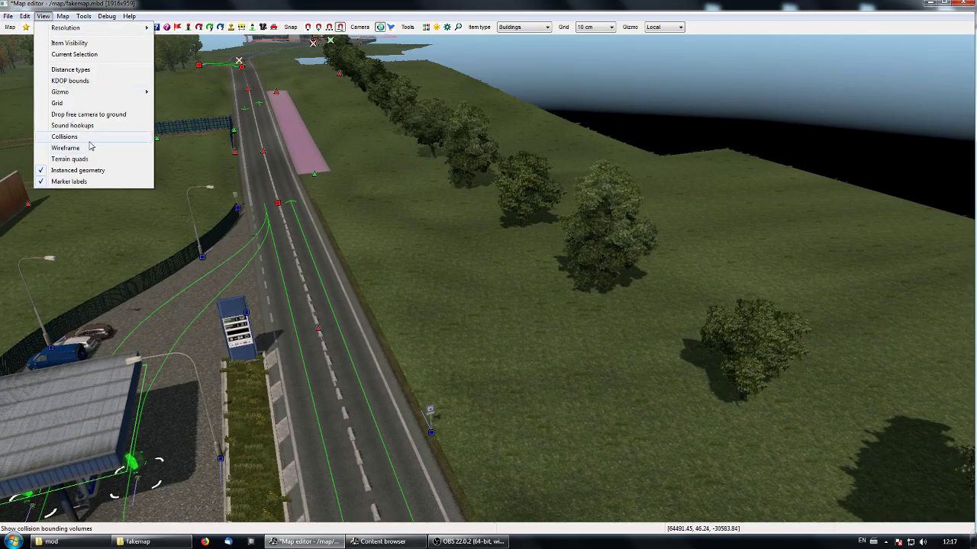
{"action": "left_click", "coordinate": [565, 340]}
{"action": "middle_click_drag", "start_coordinate": [436, 273], "coordinate": [420, 241]}
{"action": "key", "text": "Up"}
{"action": "key", "text": "Up"}
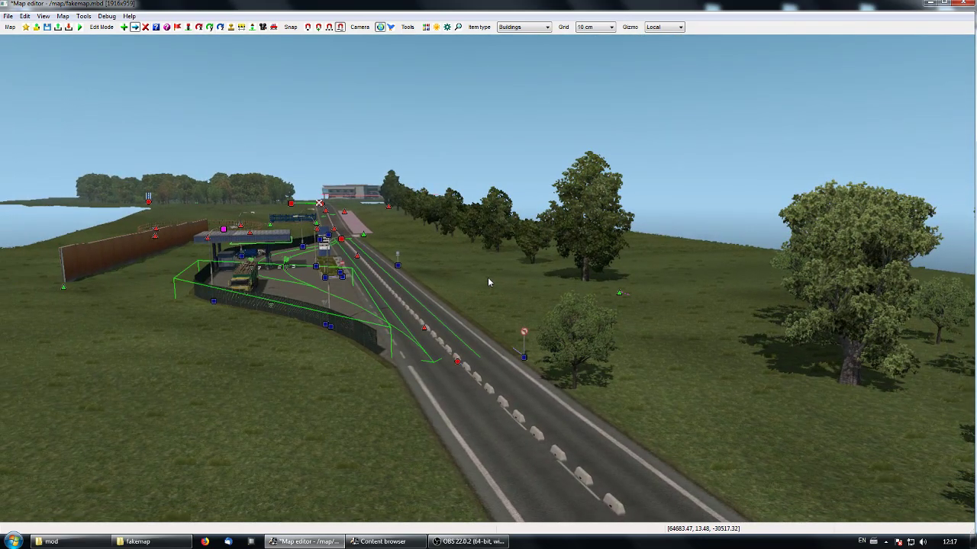